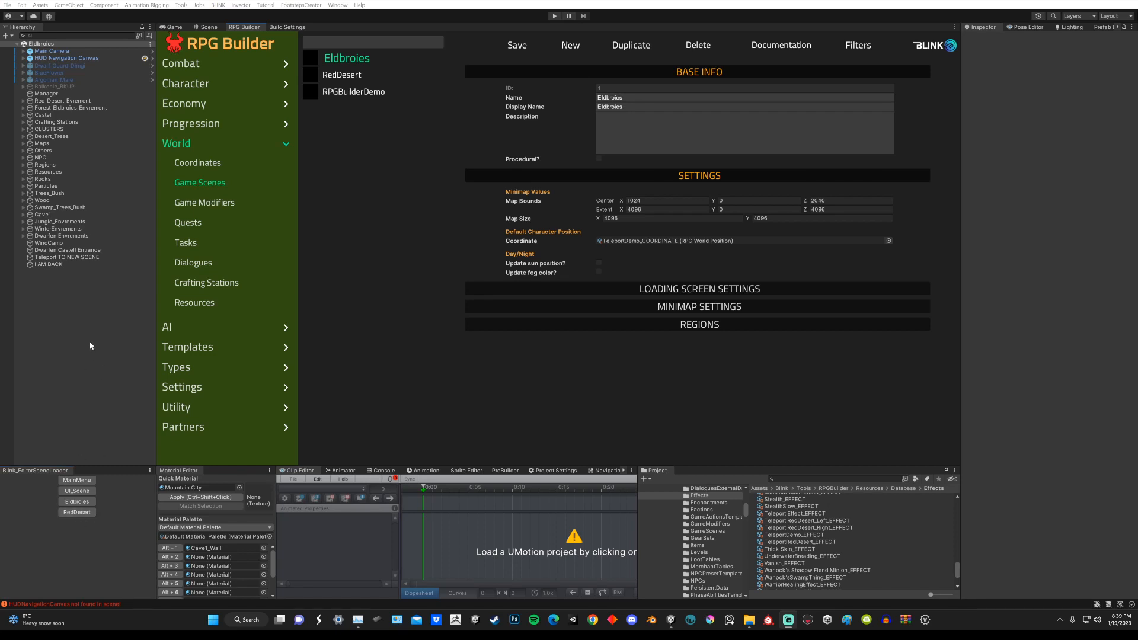
Step: Review the MainMenu, Eldbroies and RedDesert scenes in the build settings, and view the teleport cubes in the Eldbroies scene
left_click(283, 28)
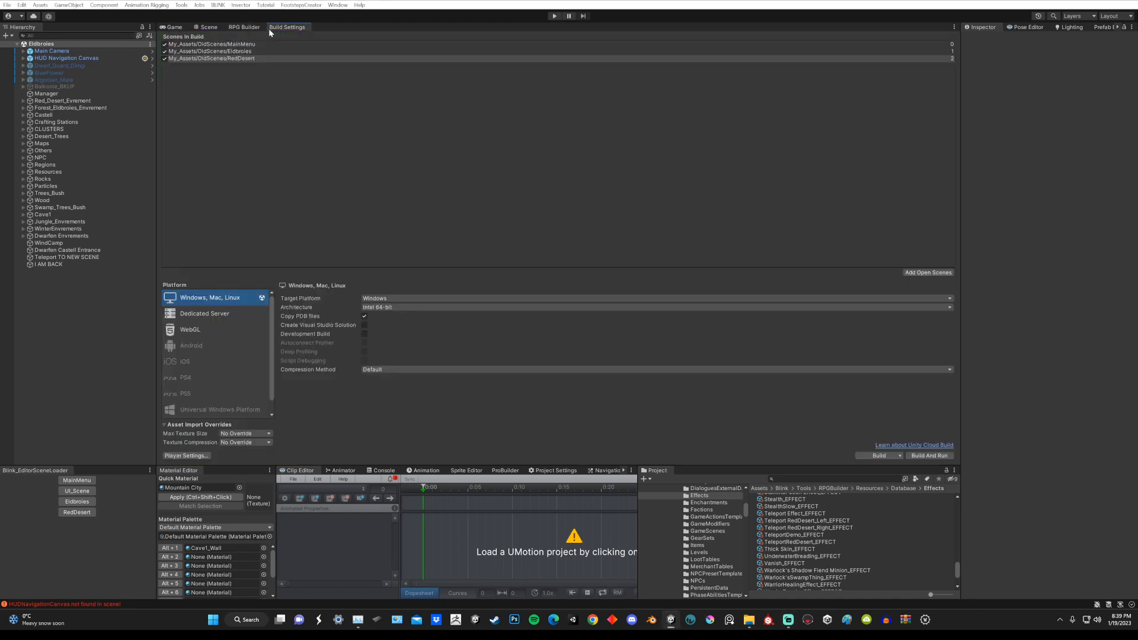
left_click(7, 5)
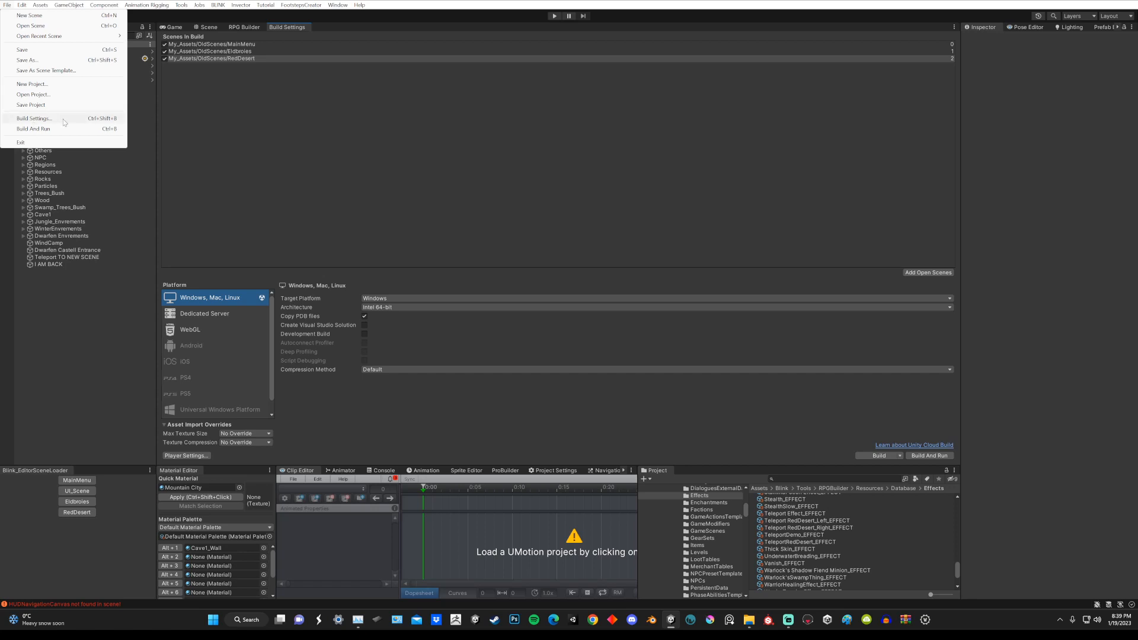
left_click(307, 123)
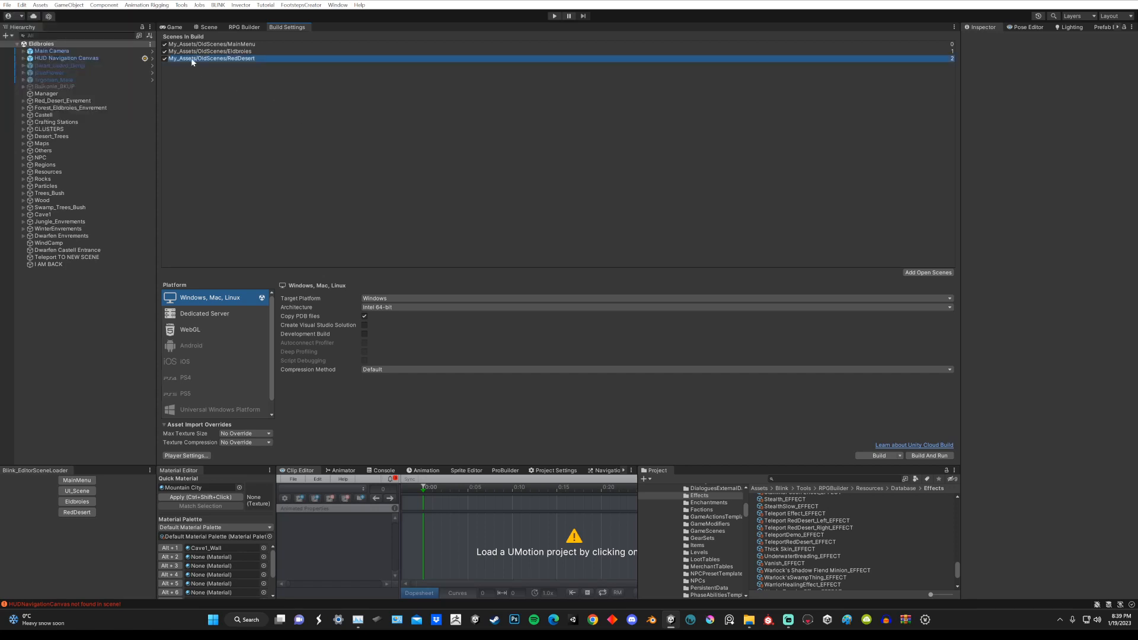
left_click(229, 45)
left_click(231, 52)
left_click(231, 58)
left_click(208, 28)
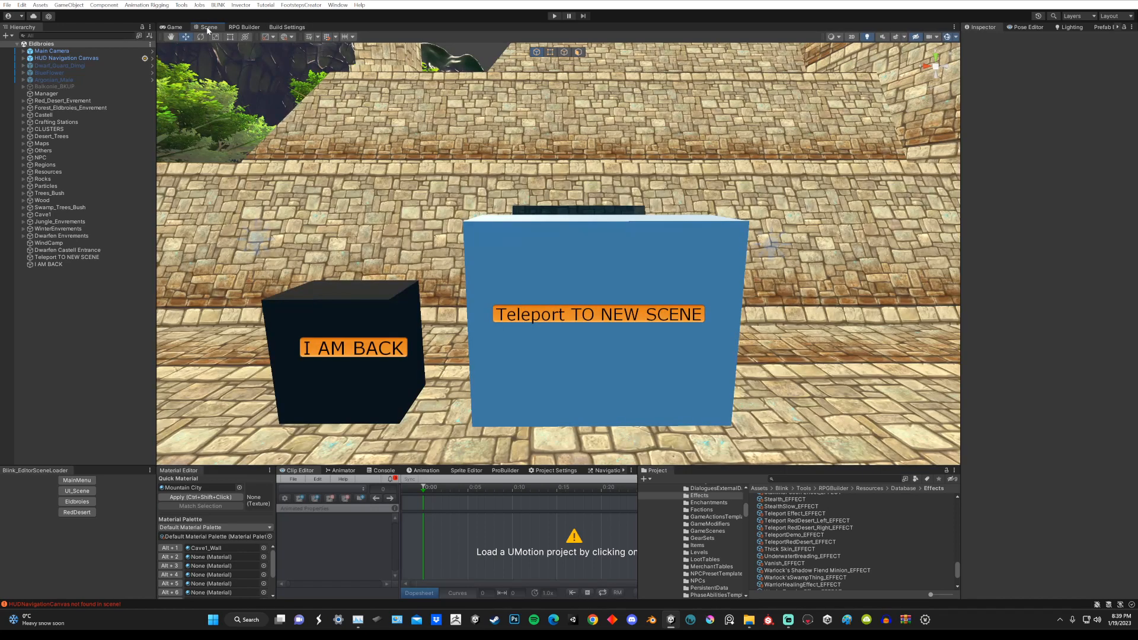
Step: Compare the RPG Builder game scene settings of Eldbroies, RedDesert and RPGBuilderDemo, including map size and default character coordinate
left_click(240, 28)
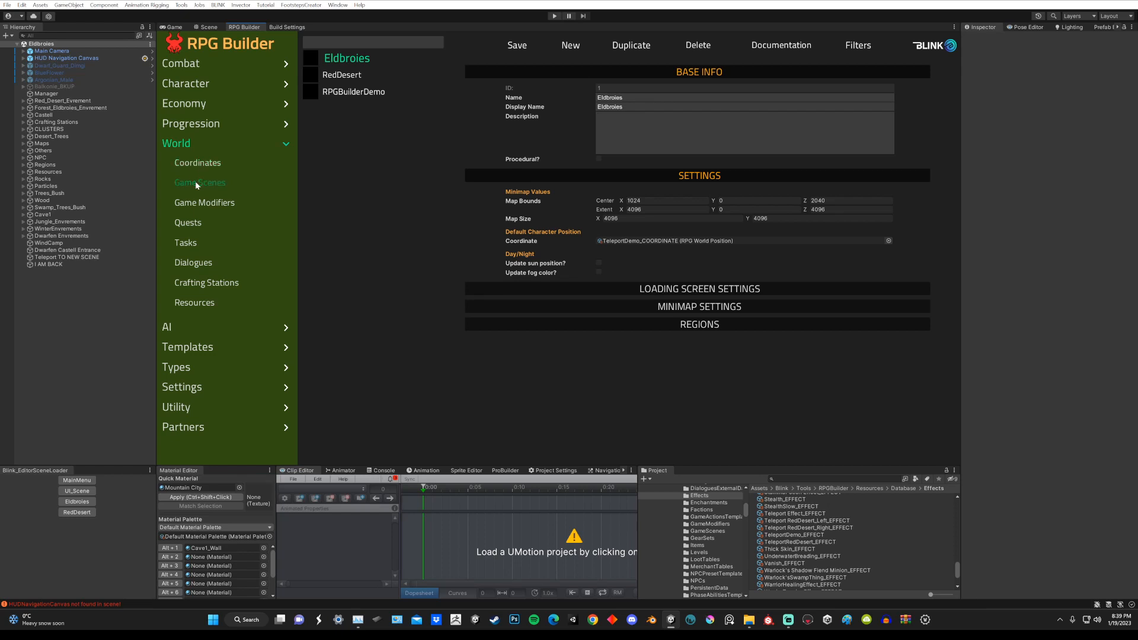
left_click(344, 76)
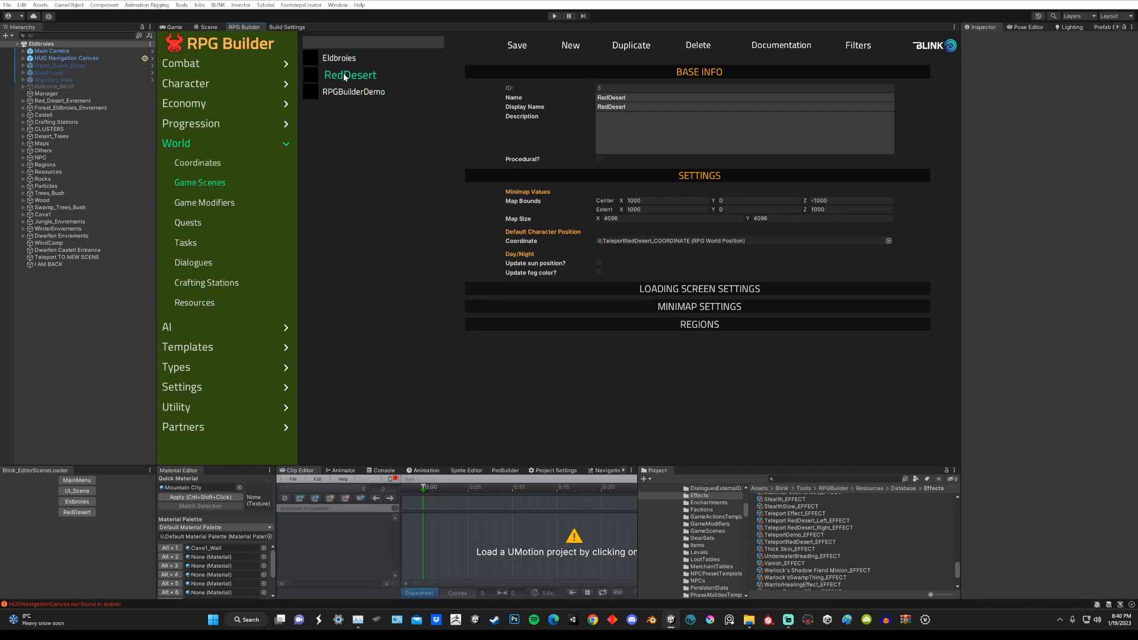
left_click(342, 59)
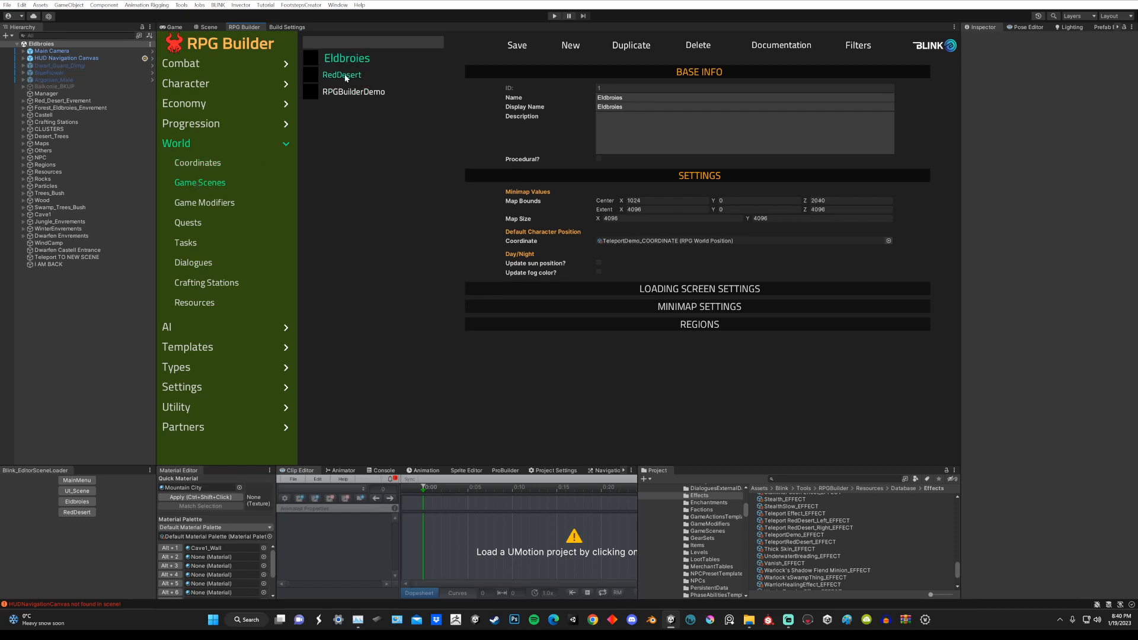
left_click(345, 76)
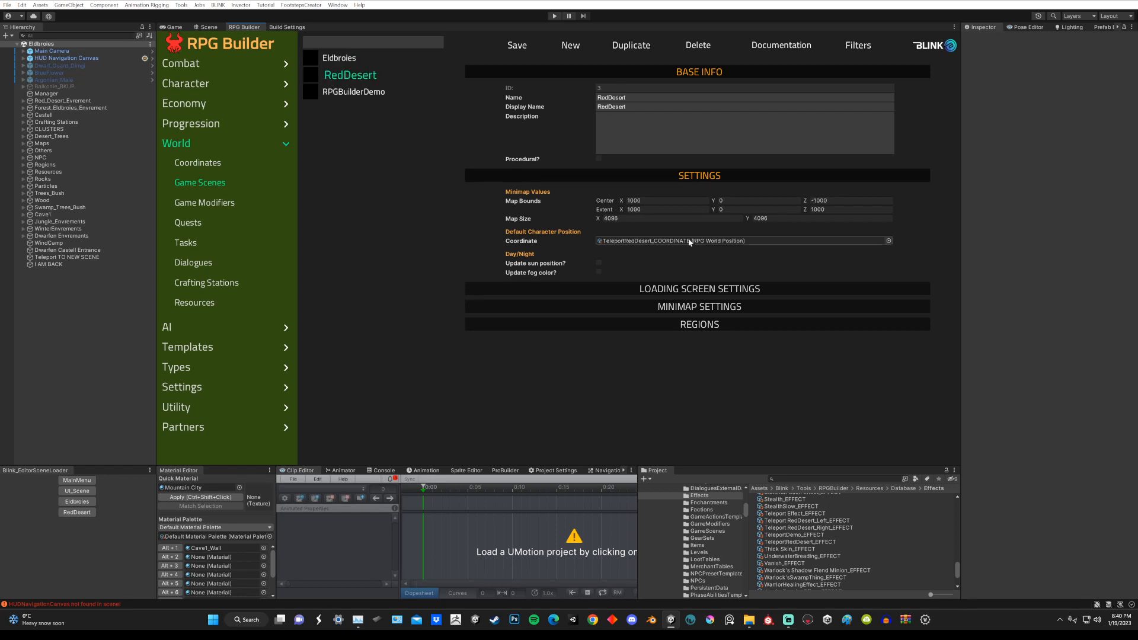
left_click(344, 93)
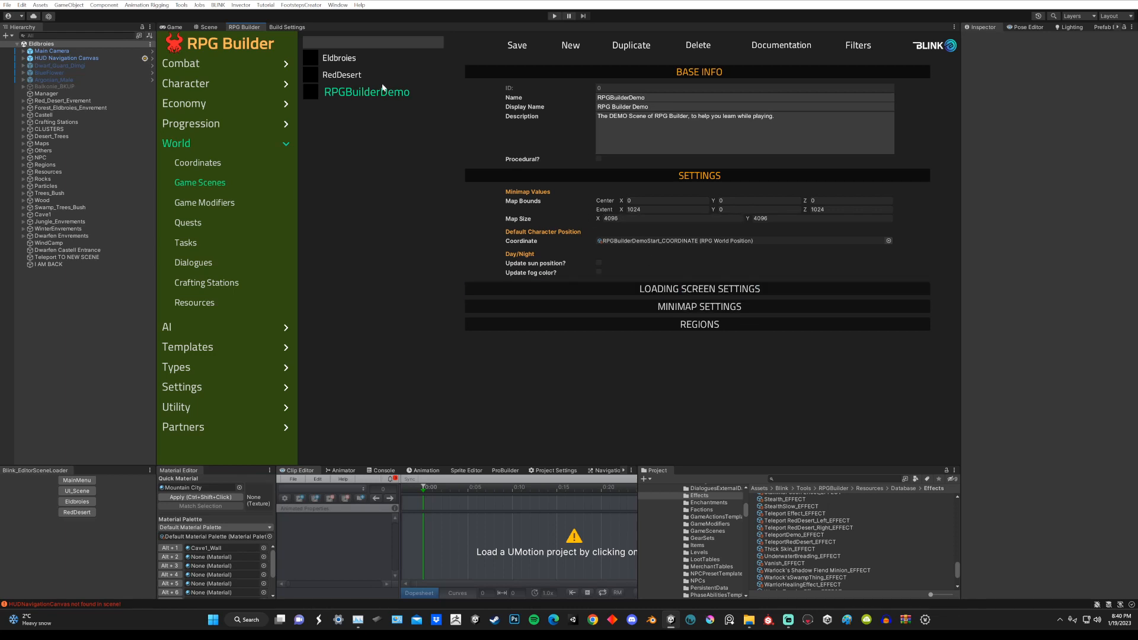
left_click(352, 76)
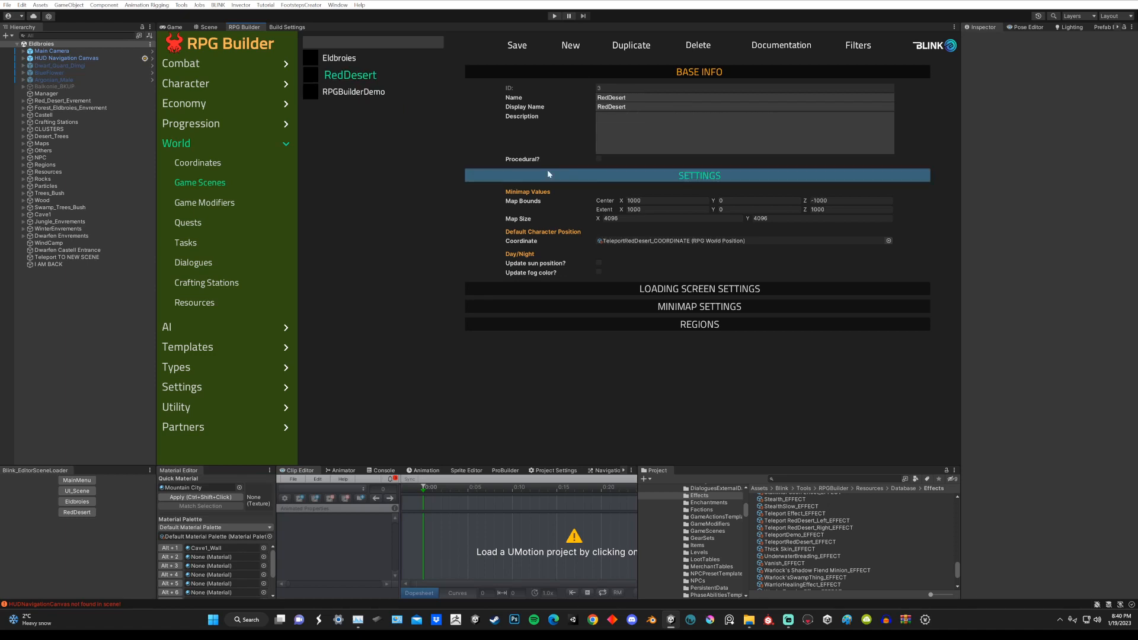
left_click(340, 59)
left_click(348, 75)
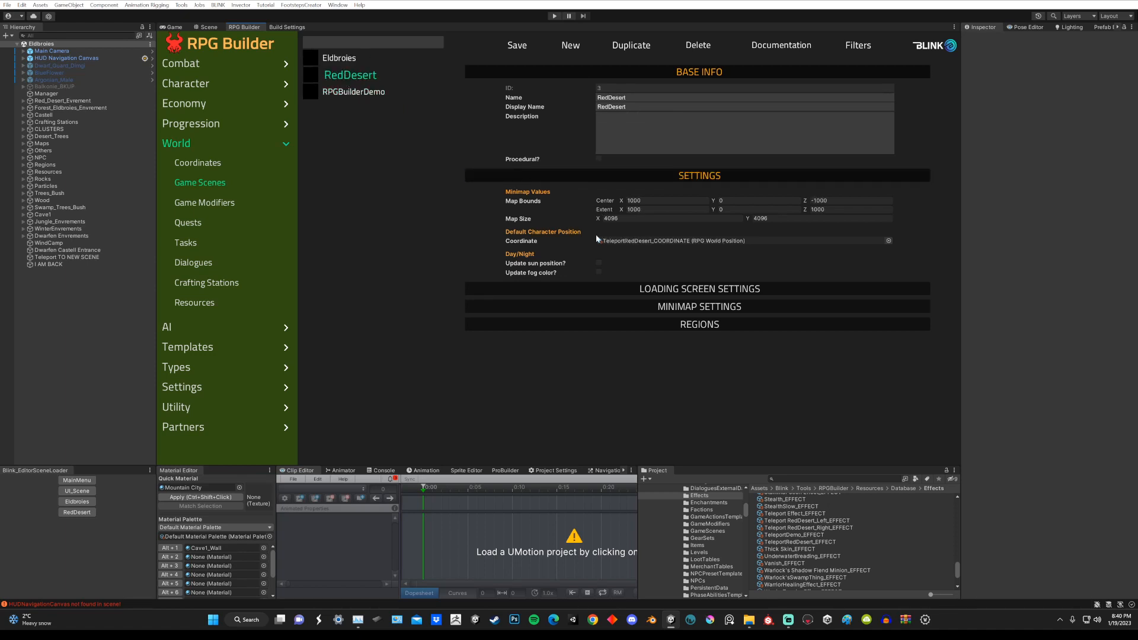
left_click(624, 218)
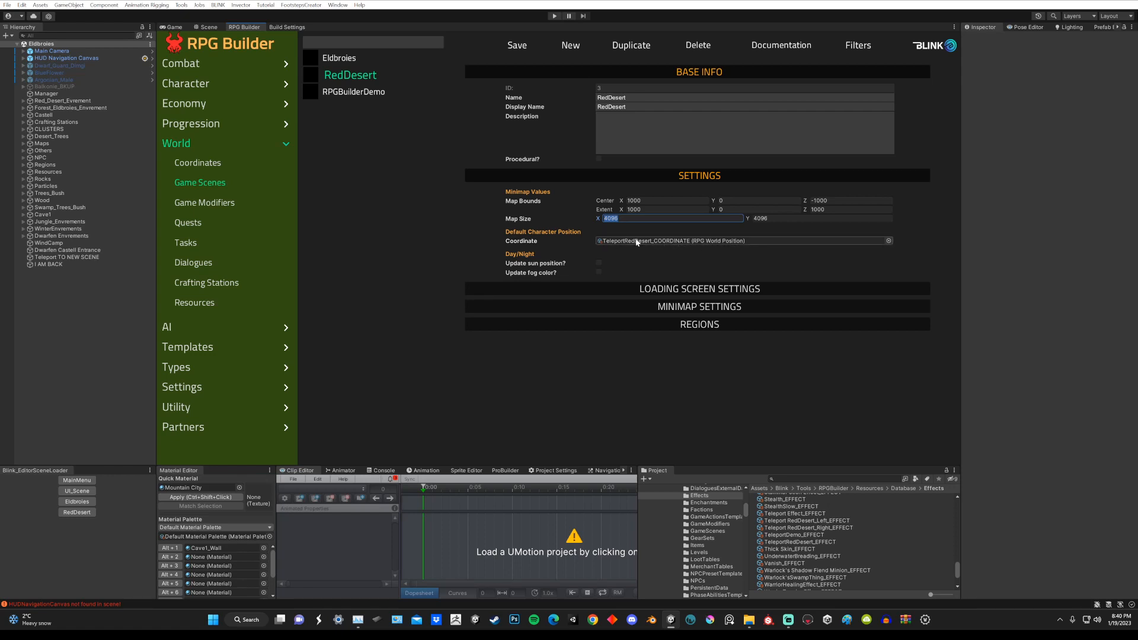
Step: Examine the position and rotation of the TeleportDemo and TeleportRedDesert coordinates in RPG Builder
left_click(205, 162)
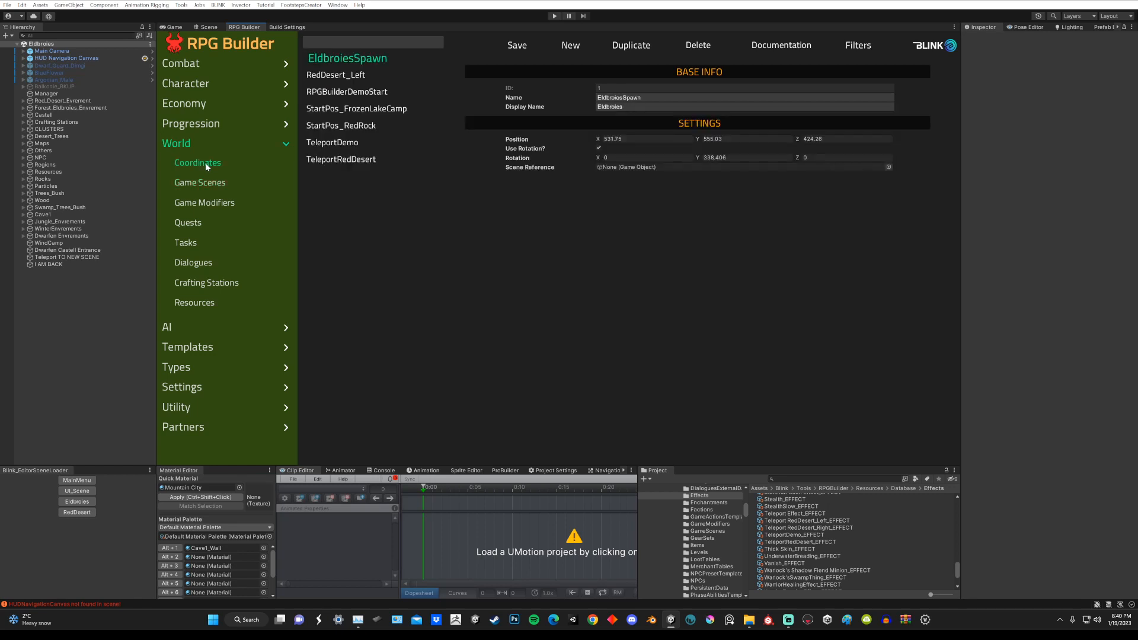
left_click(342, 160)
left_click(335, 143)
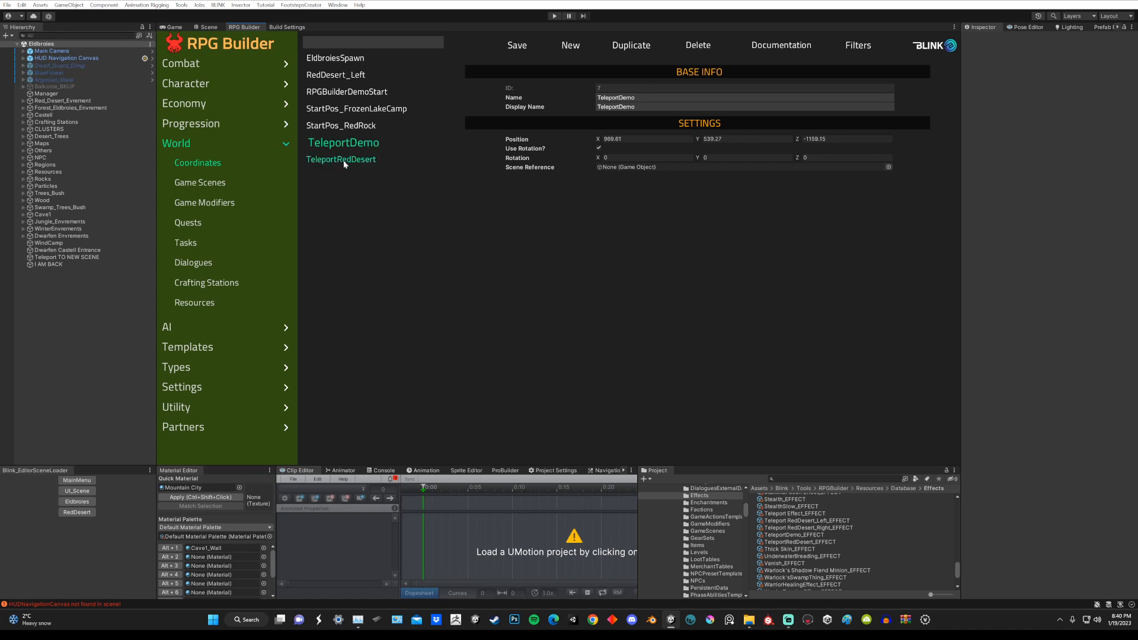
left_click(344, 161)
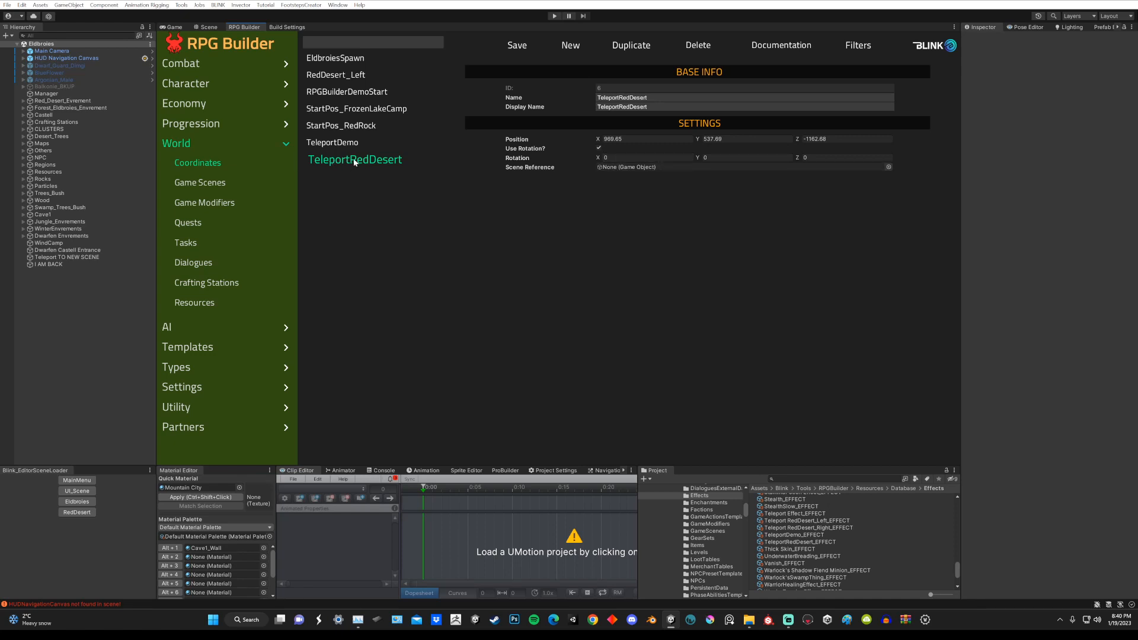
Step: Open the RedDesert scene and remove the Box Collider component from the I Have TELEPORTED cube
left_click(209, 28)
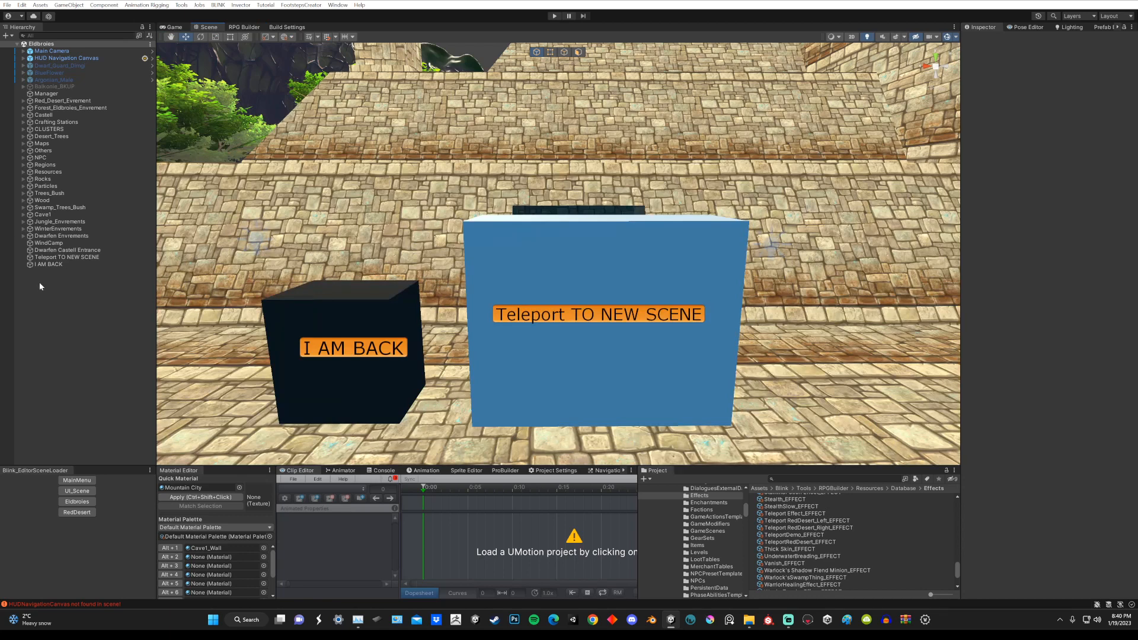
left_click(83, 513)
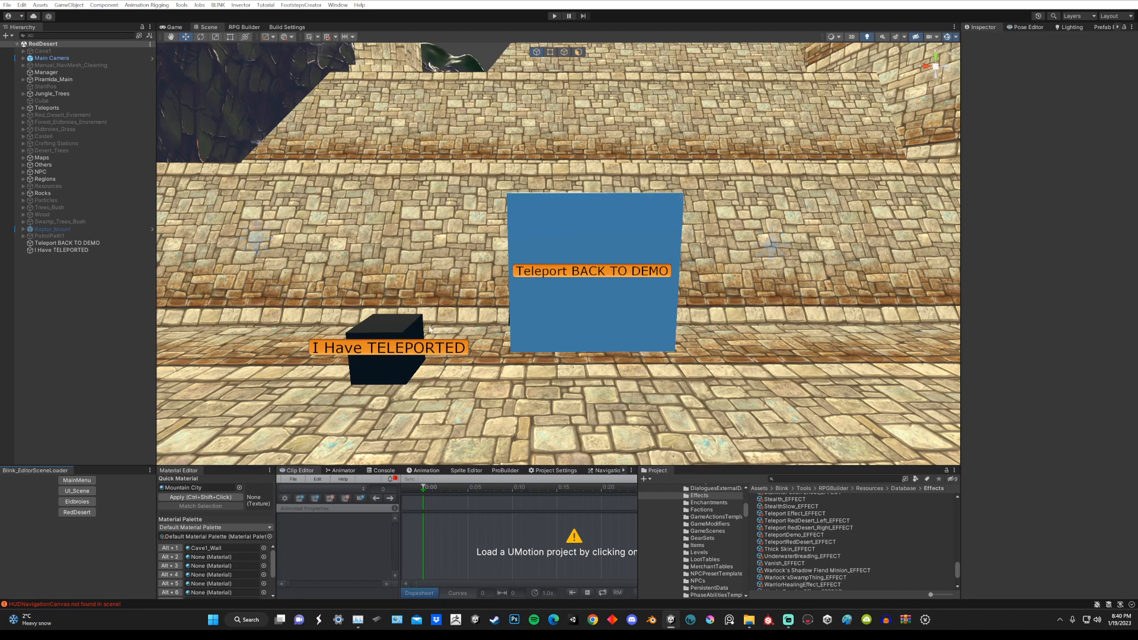
left_click(400, 327)
left_click_drag(441, 325, 480, 324, "alt")
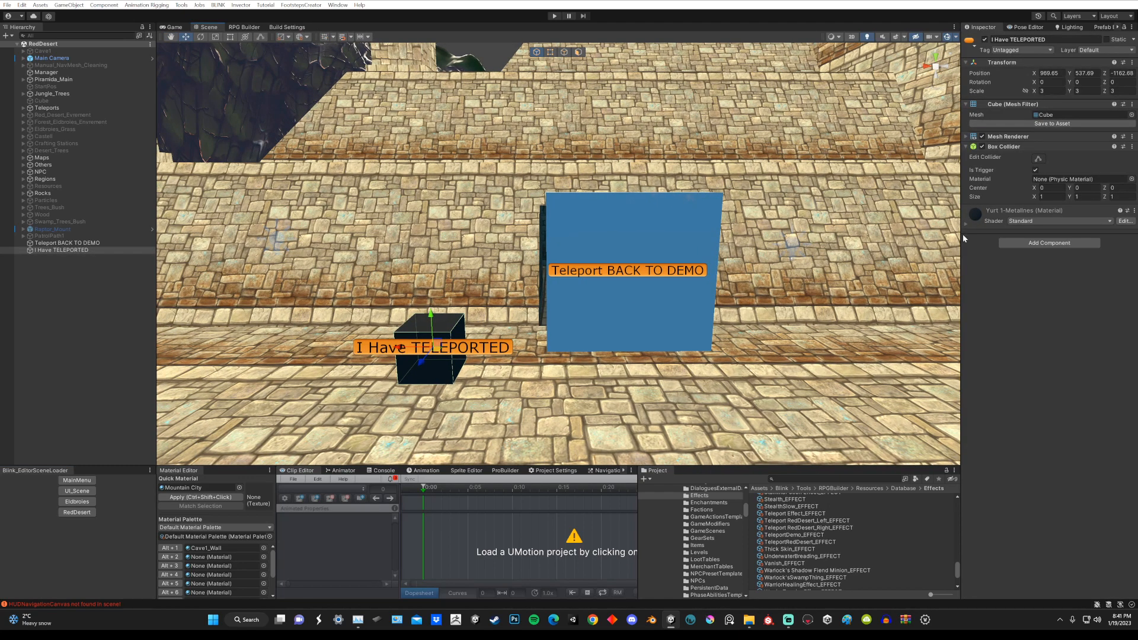
left_click_drag(962, 234, 877, 234)
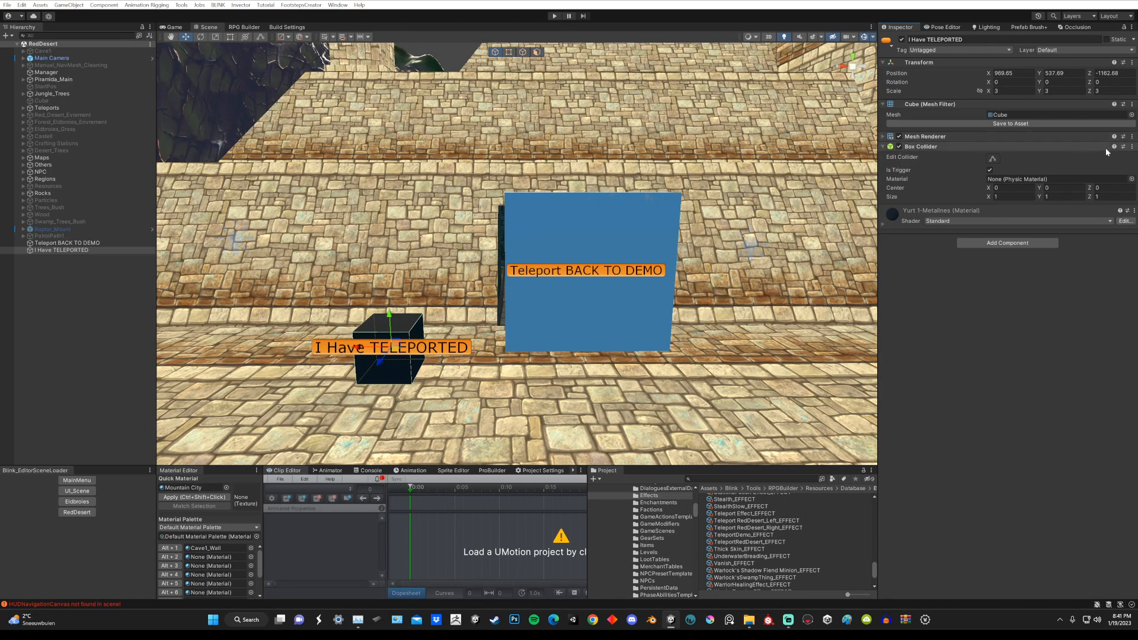
left_click(1132, 146)
left_click(1065, 172)
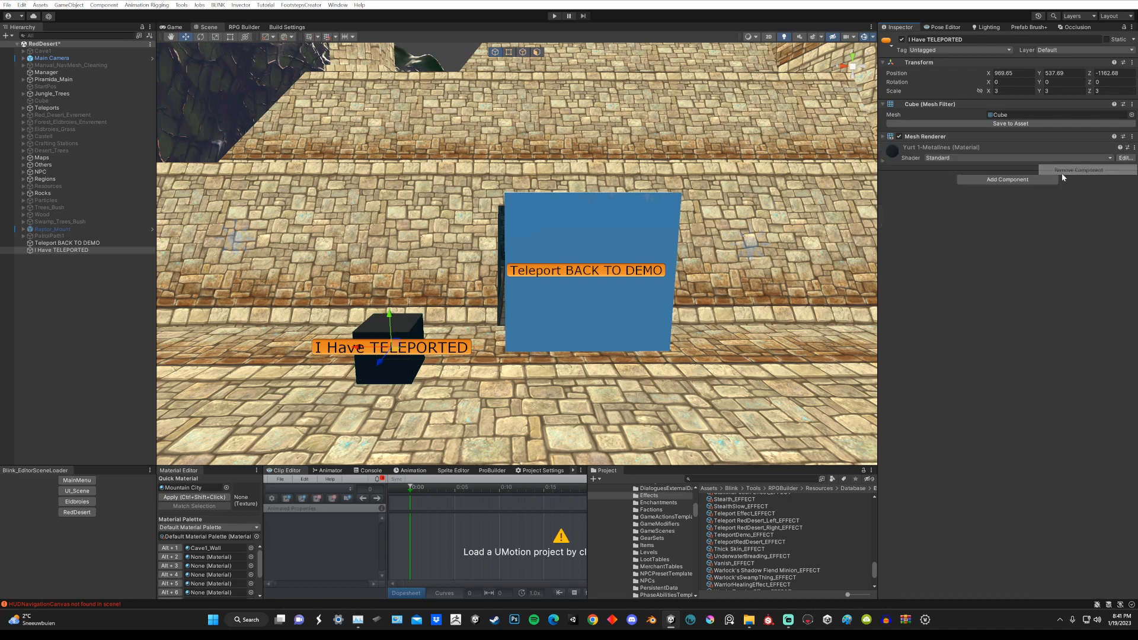
Step: Examine the I Have TELEPORTED cube's X, Y and Z position and its placement beside the Teleport BACK TO DEMO cube
left_click_drag(446, 338, 445, 345, "alt")
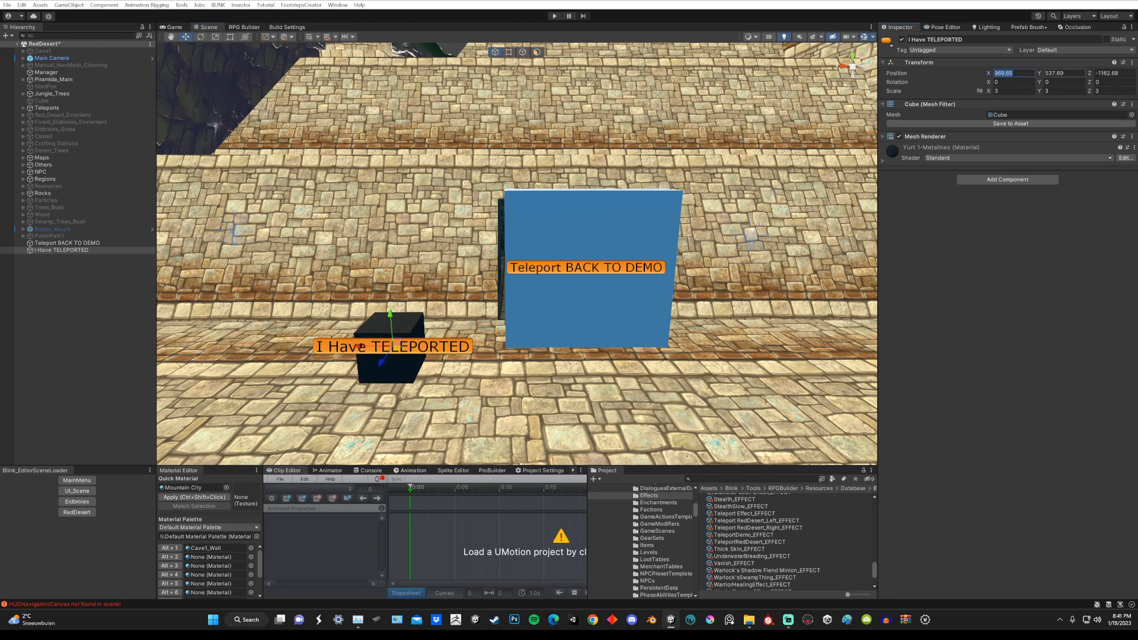
left_click(1112, 73)
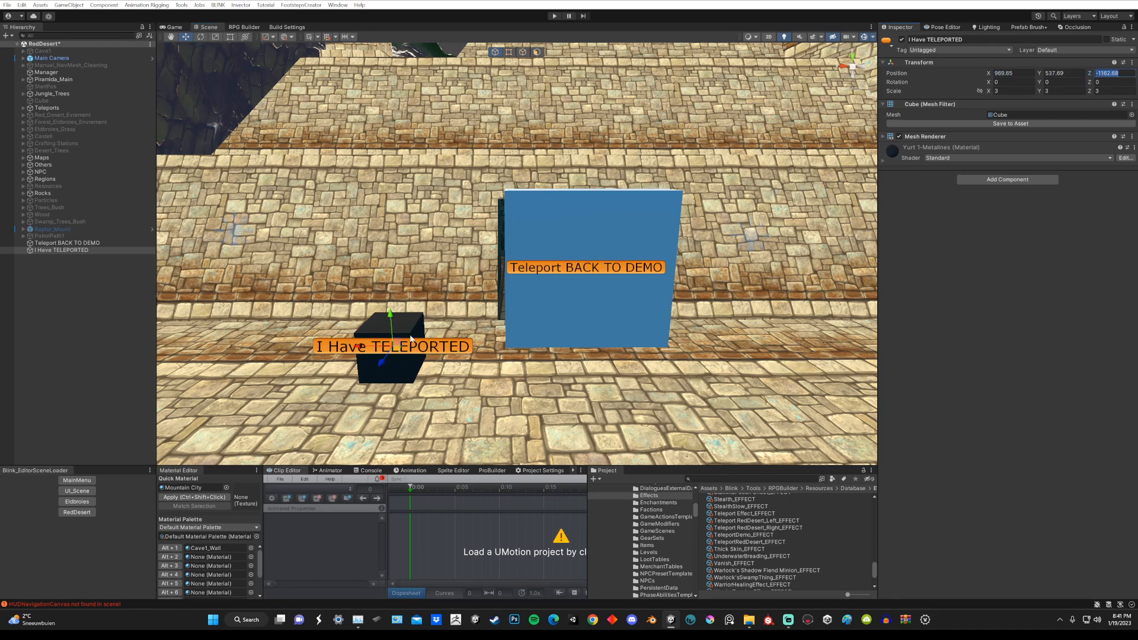
middle_click_drag(421, 323, 423, 325)
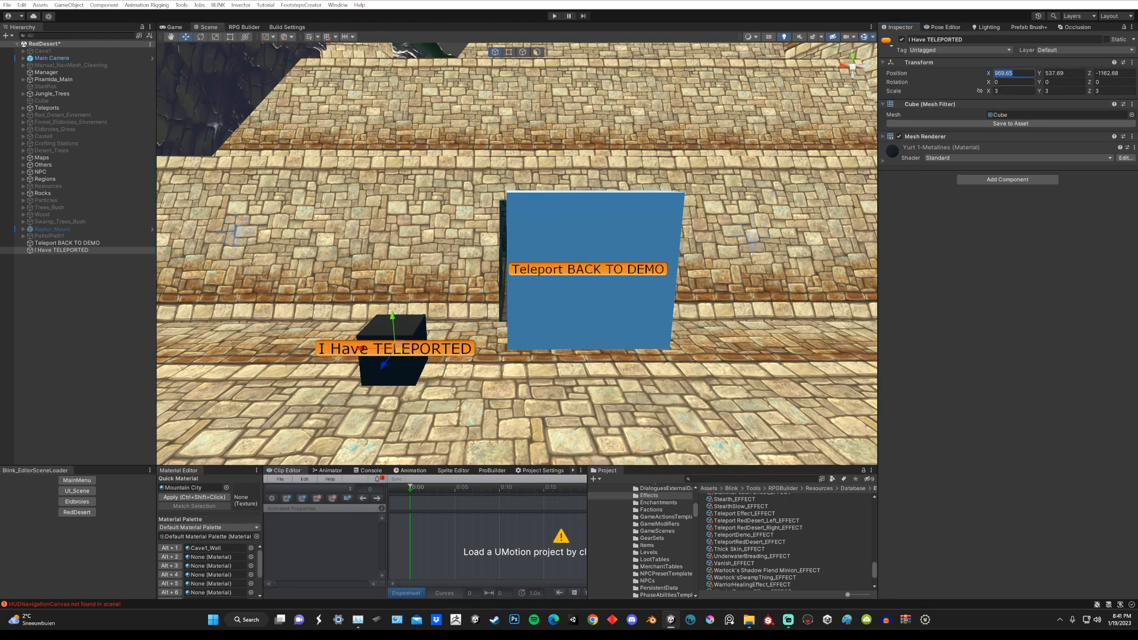
left_click(1079, 74)
left_click(1107, 74)
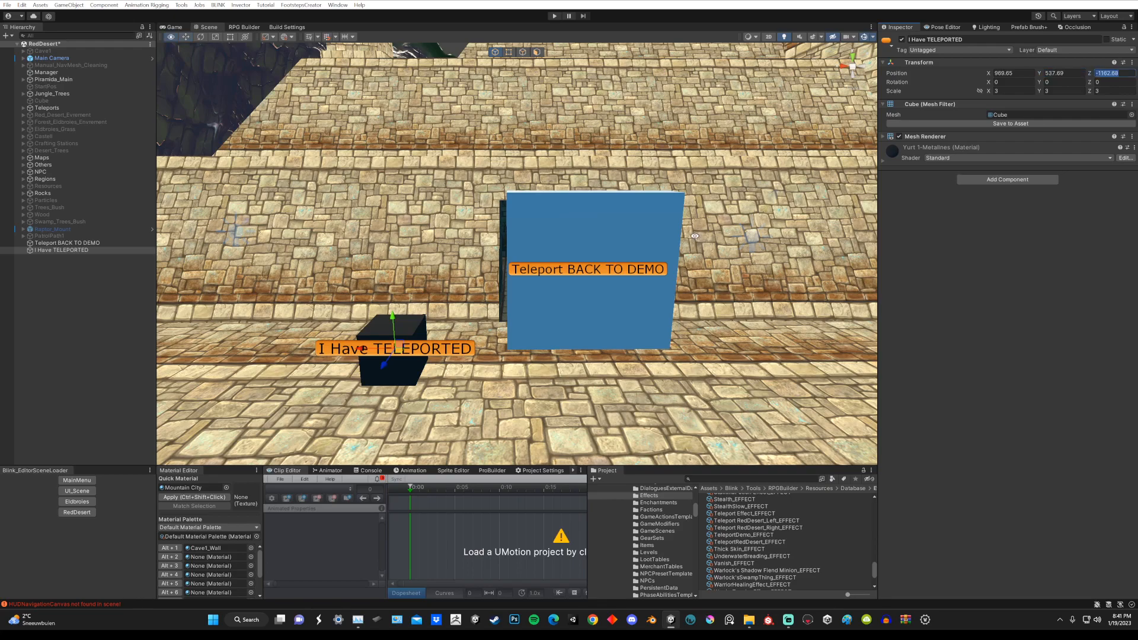
left_click_drag(695, 236, 579, 275, "alt")
right_click_drag(579, 274, 406, 222, "alt")
mouse_move(405, 222)
left_mouse_down("alt")
mouse_move(652, 237)
mouse_move(409, 237)
left_mouse_up("alt")
right_click_drag(409, 237, 440, 257, "alt")
scroll(439, 257, "up", 10)
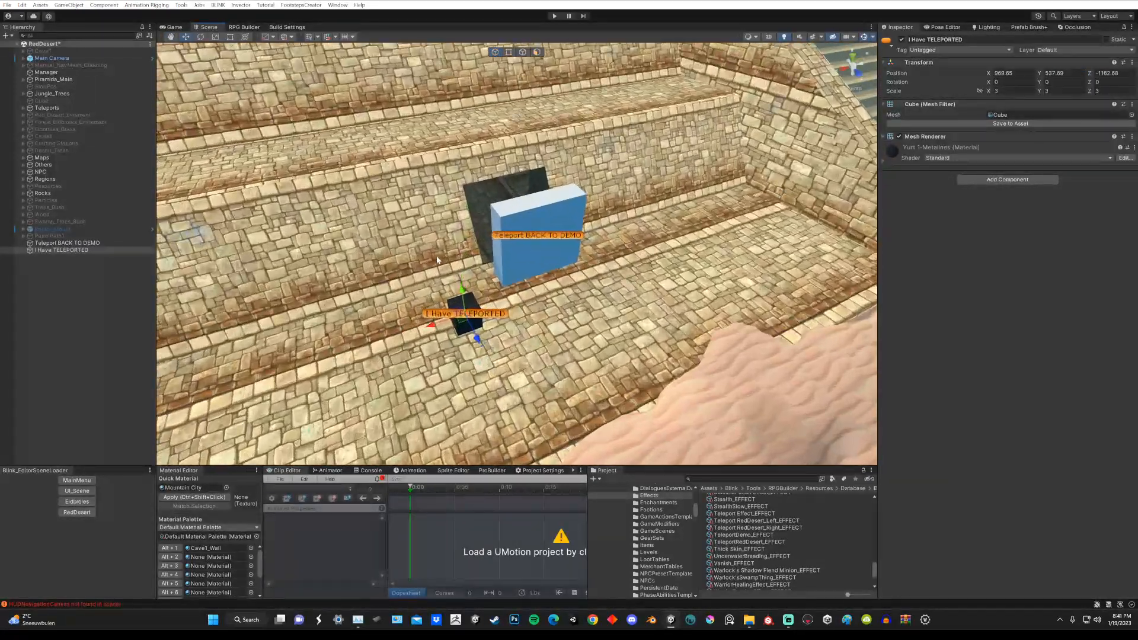
mouse_move(439, 259)
left_mouse_down("alt")
mouse_move(508, 274)
mouse_move(441, 241)
mouse_move(437, 252)
left_mouse_up("alt")
left_click_drag(421, 308, 455, 297, "alt")
scroll(403, 324, "up", 4)
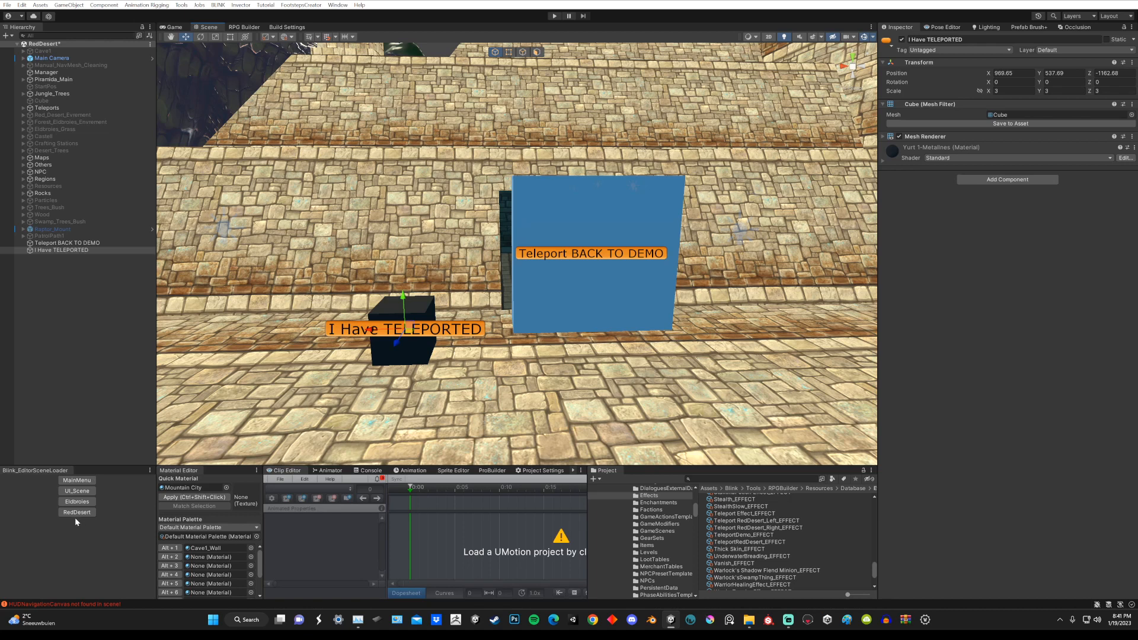
middle_click_drag(682, 222, 682, 231)
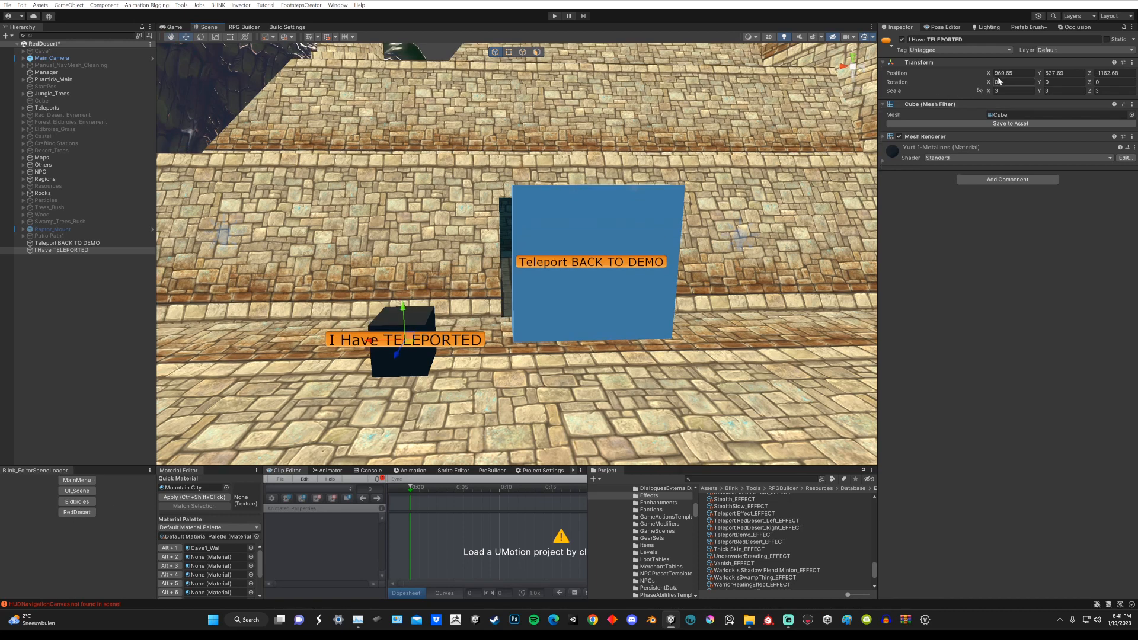
left_click(1107, 73)
Step: Compare the TeleportRedDesert coordinate's position in RPG Builder with the I Have TELEPORTED cube's transform position
left_click(243, 27)
left_click(176, 142)
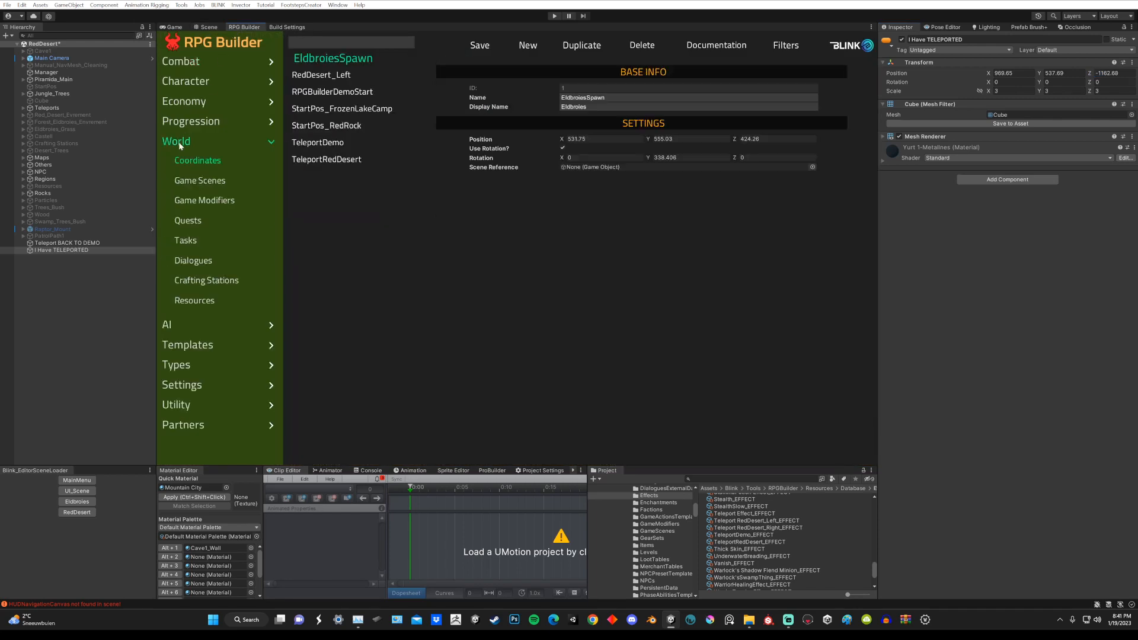
left_click(333, 160)
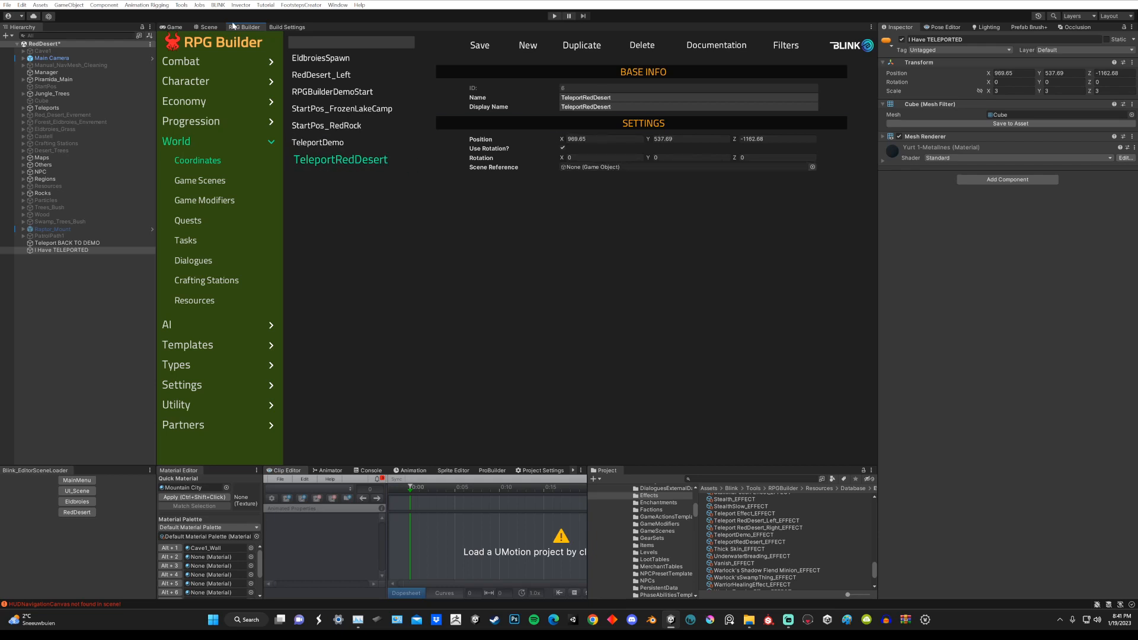
left_click(214, 26)
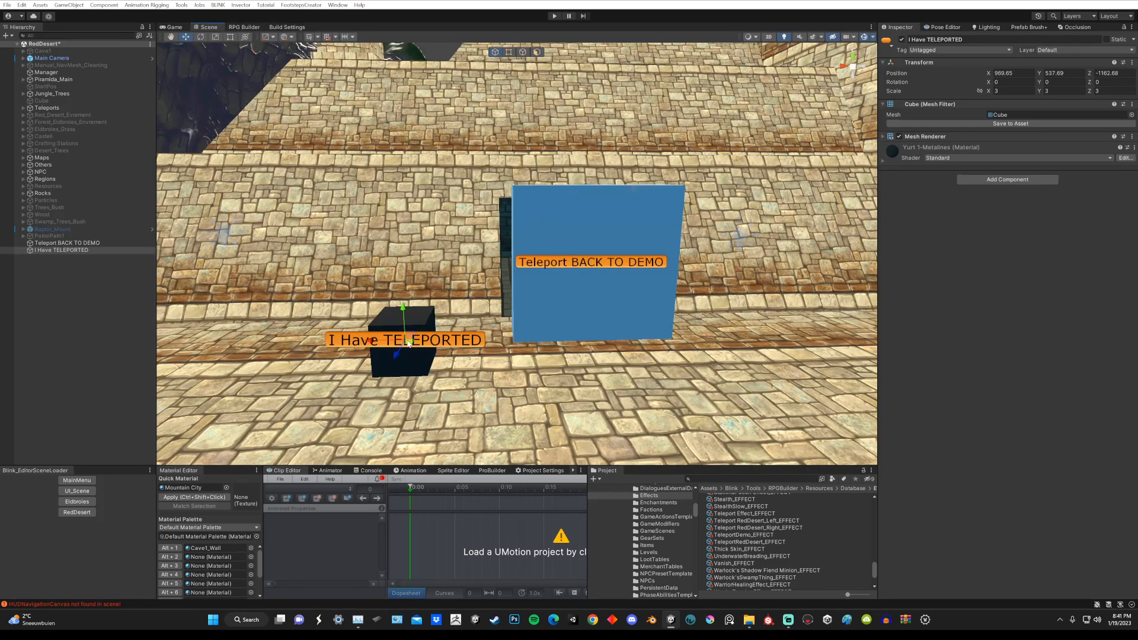
left_click(253, 27)
left_click(1014, 76)
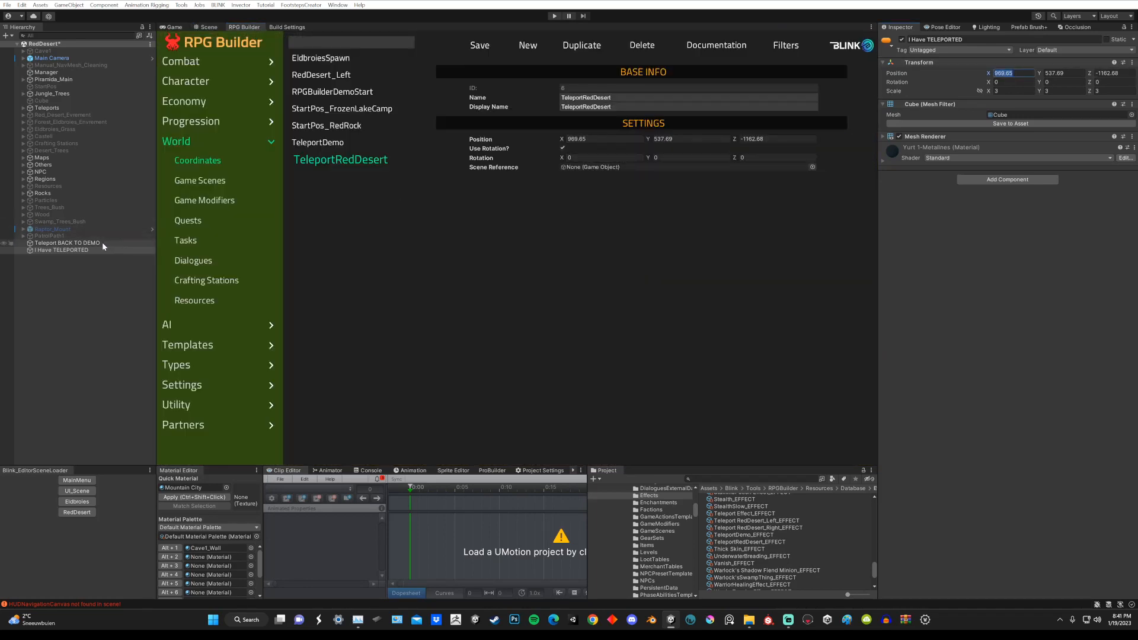
Step: Fill the TeleportRedDesert coordinate's position using the I Have TELEPORTED object as scene reference, keep Use Rotation enabled, and save the coordinate
left_click_drag(82, 251, 599, 170)
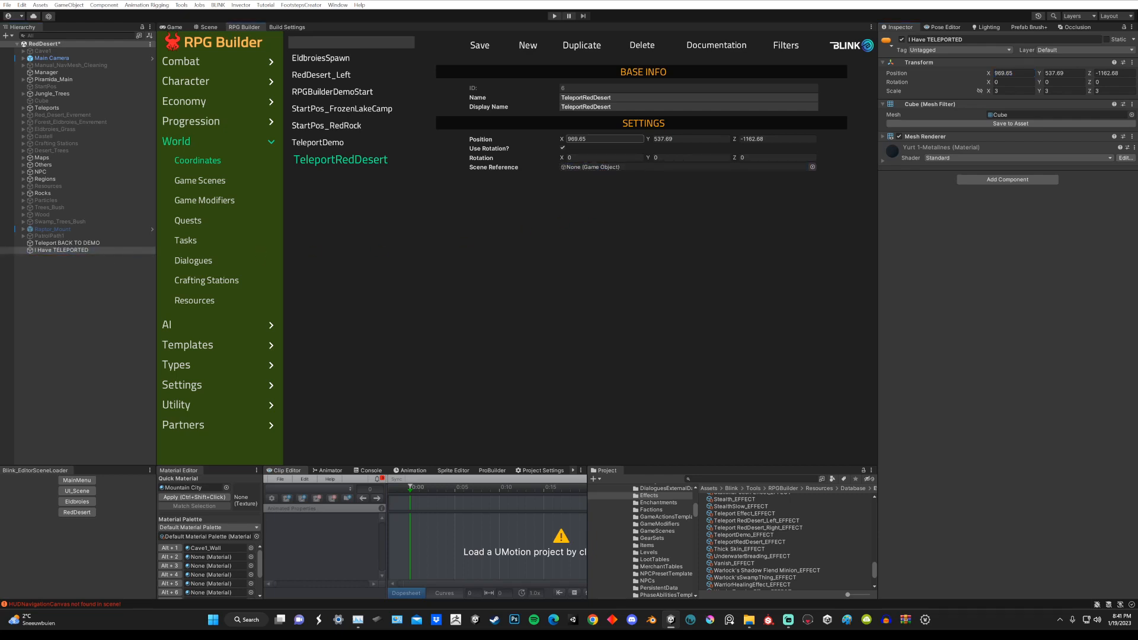
left_click(563, 148)
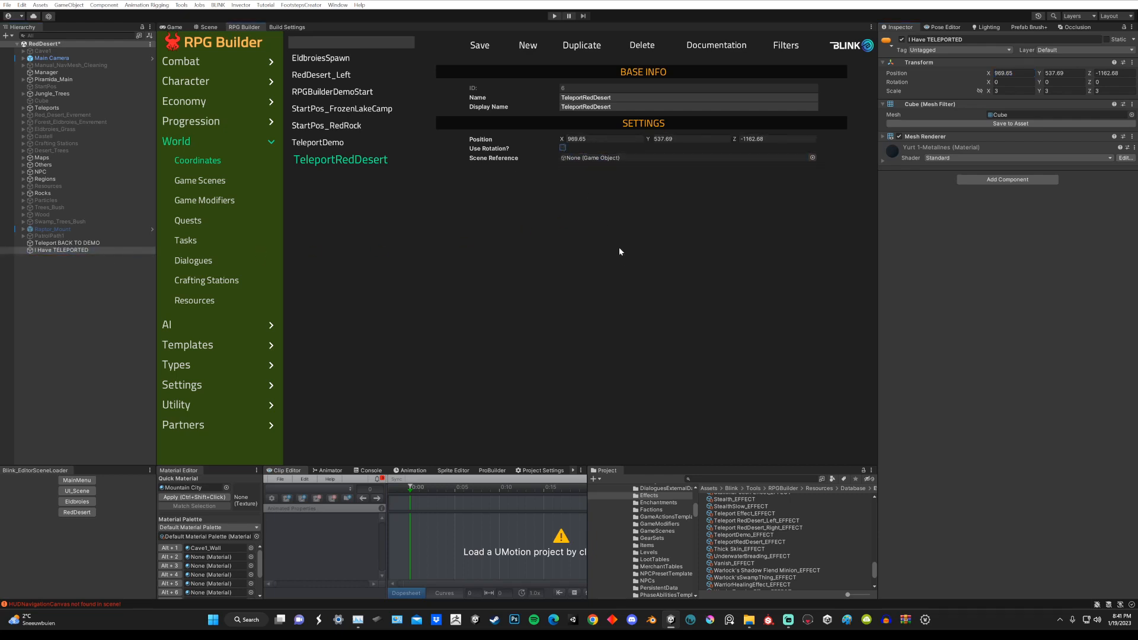
left_click(563, 147)
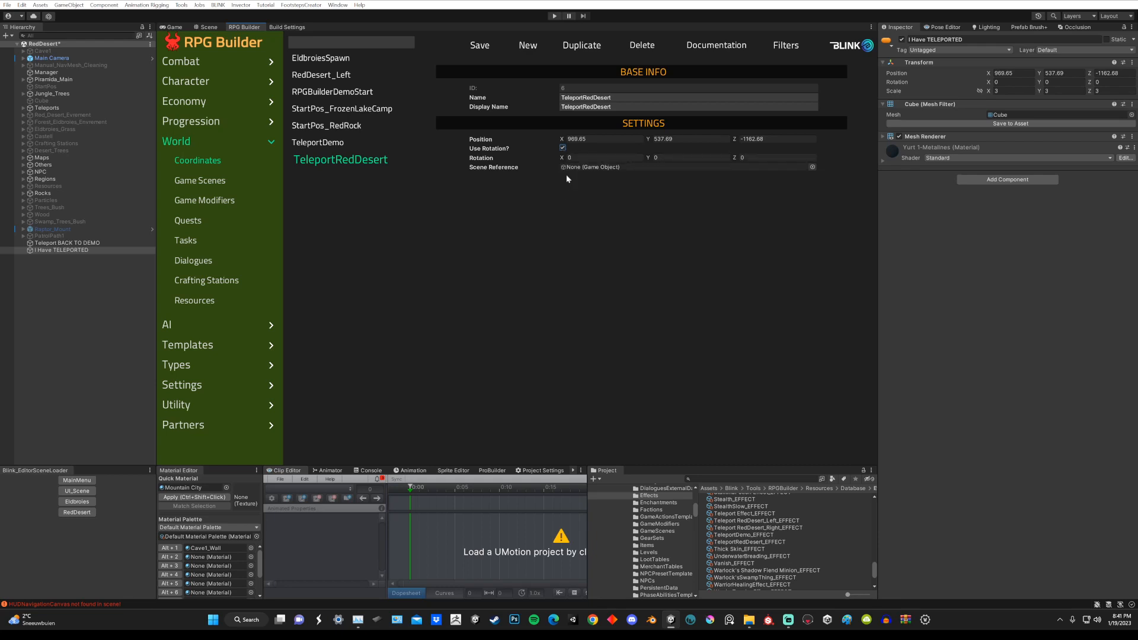
left_click(479, 45)
Step: Assign TeleportRedDesert_COORDINATE as the RedDesert game scene's default character position and save the game scene
left_click(202, 181)
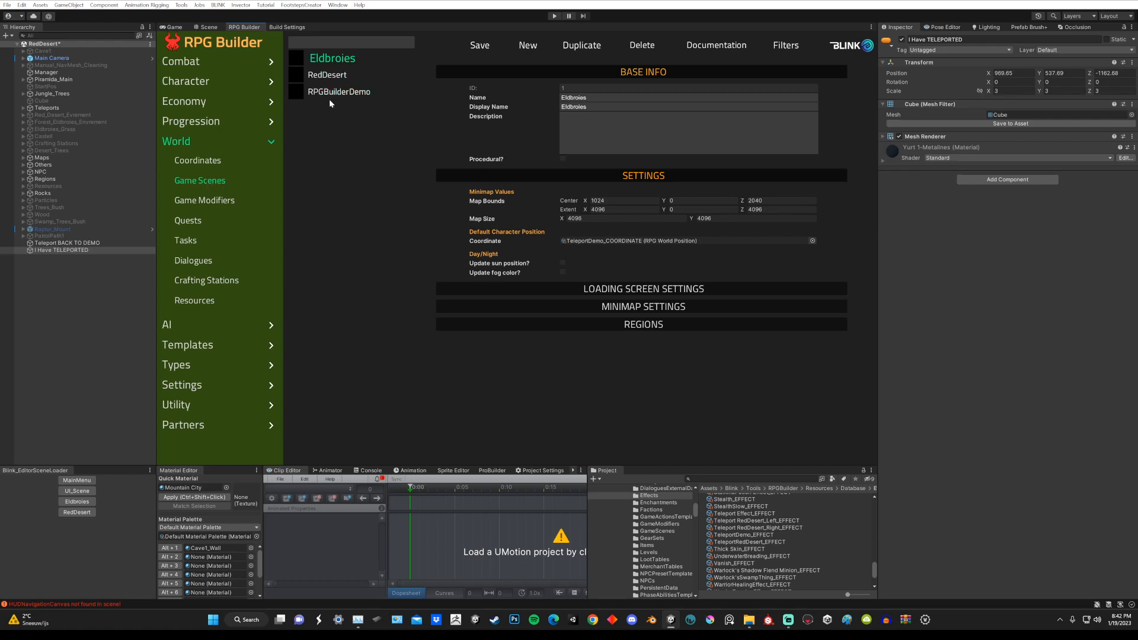
left_click(321, 77)
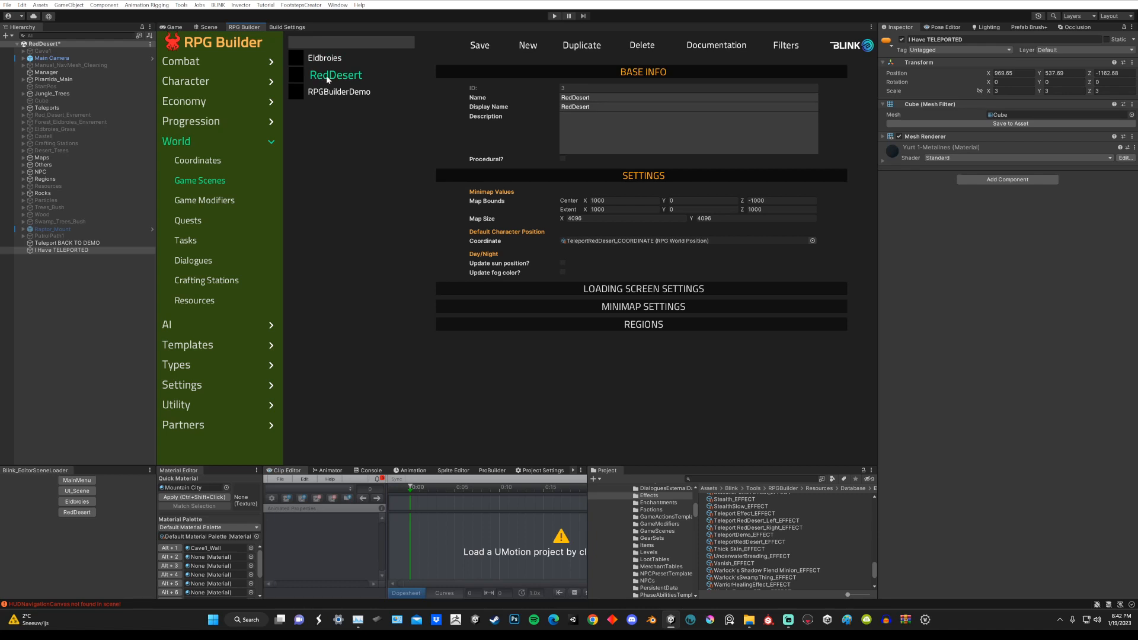
left_click(812, 241)
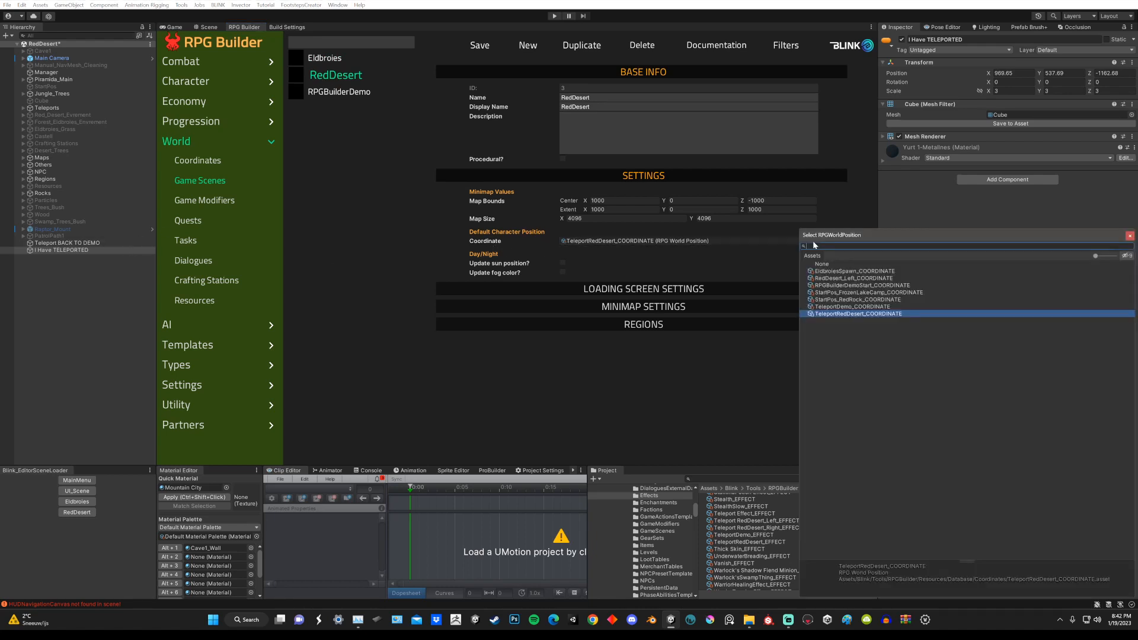
double_click(841, 315)
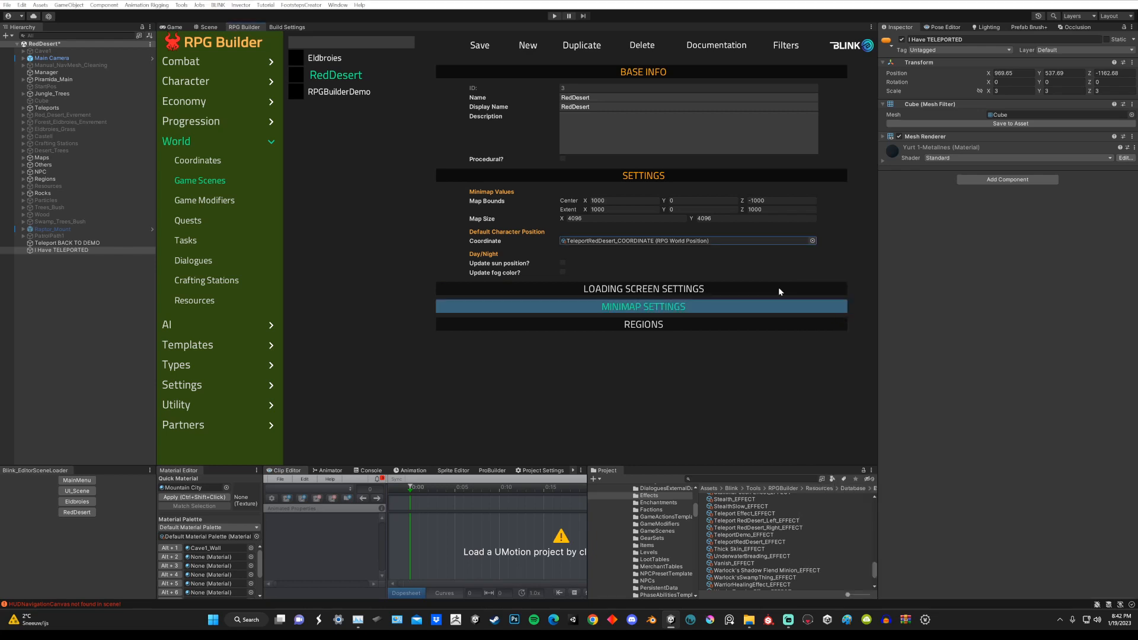
left_click(478, 45)
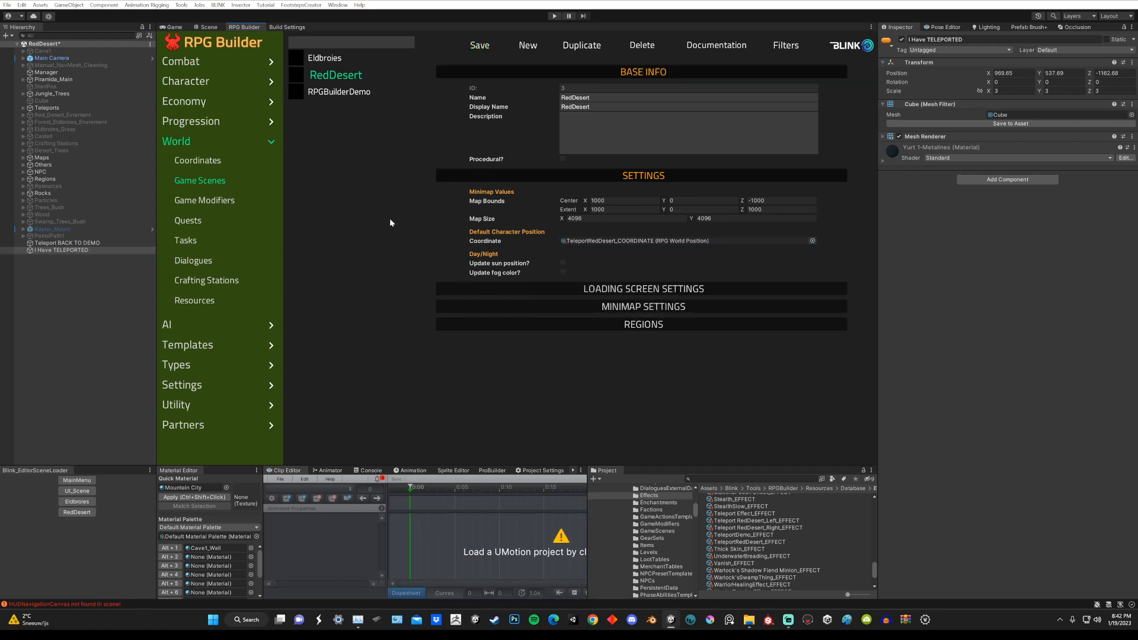
Step: Save the modified RedDesert scene and load the Eldbroies scene
left_click(209, 27)
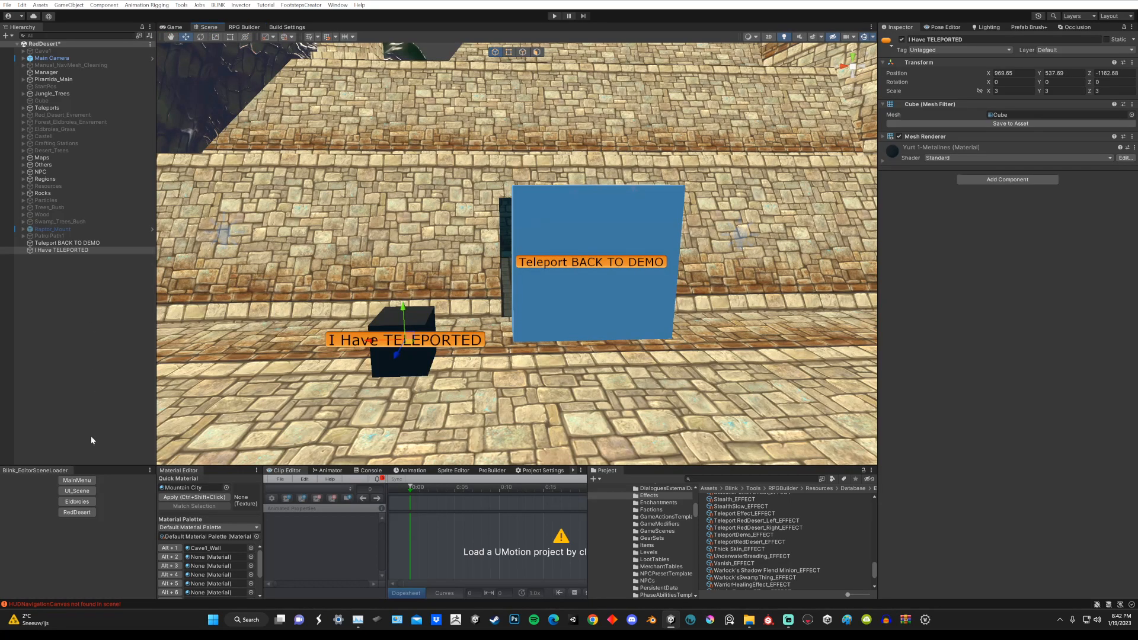
left_click(79, 503)
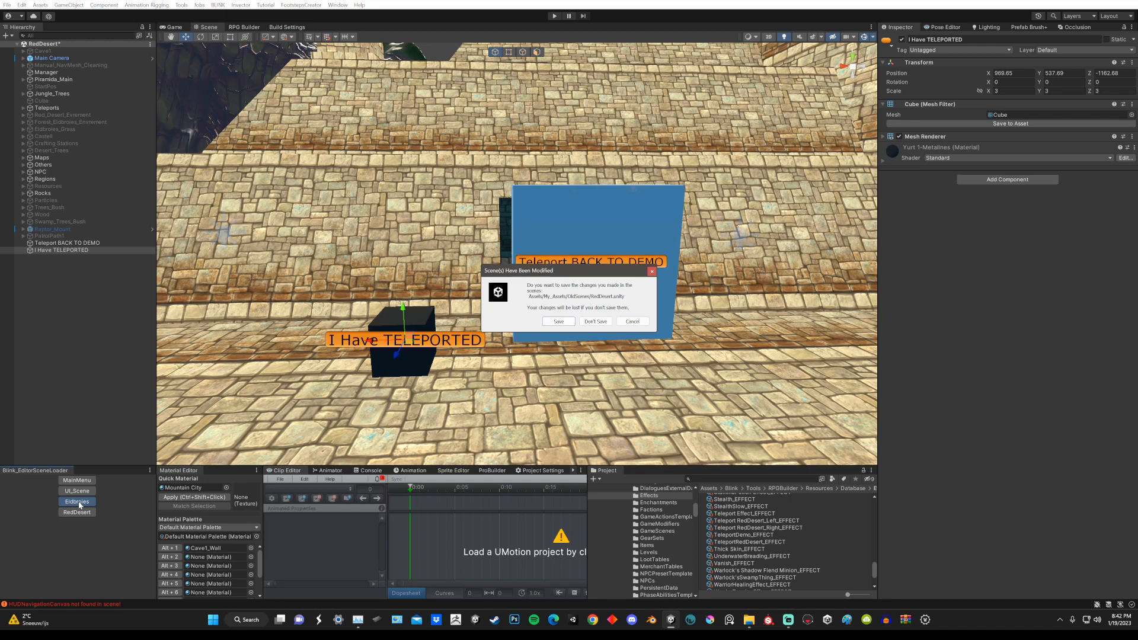
left_click(561, 322)
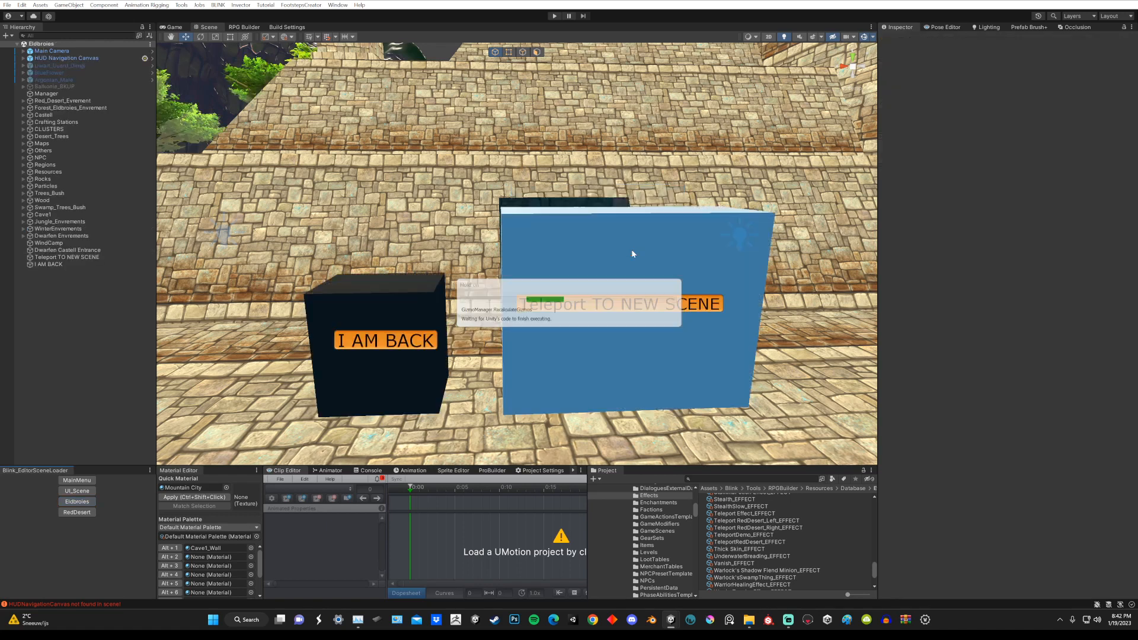
Step: Select the I AM BACK cube and examine its placement beside the Teleport TO NEW SCENE cube and around the pyramid
mouse_move(679, 248)
middle_mouse_down()
mouse_move(628, 239)
mouse_move(659, 243)
middle_mouse_up()
scroll(664, 237, "down", 2)
left_click_drag(392, 353, 383, 346, "alt")
left_click(364, 297)
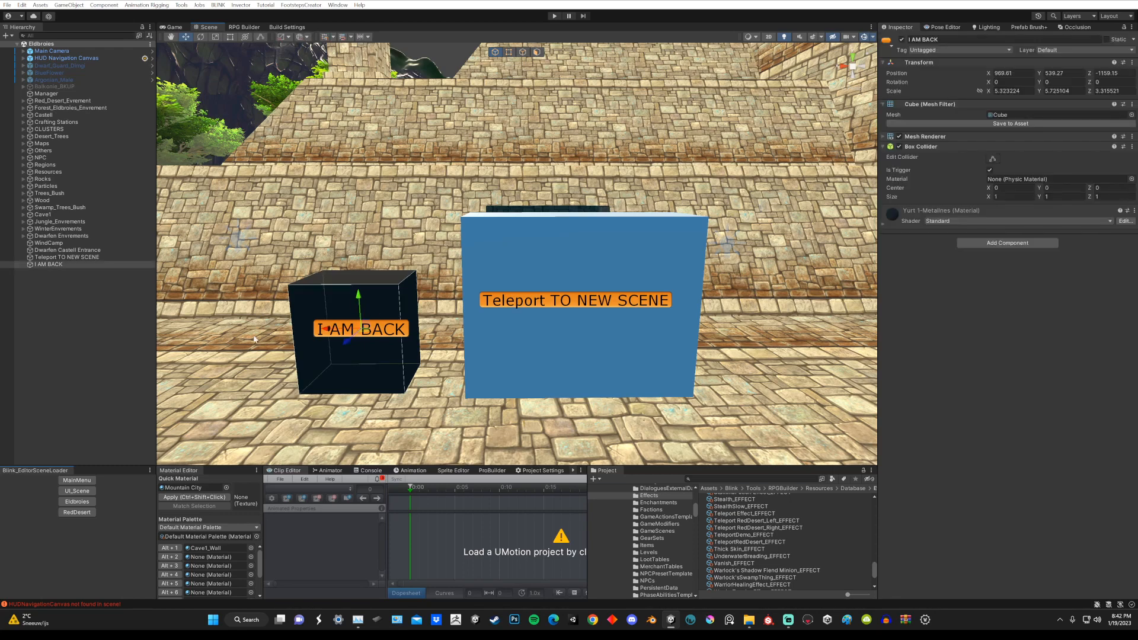
scroll(624, 282, "down", 15, "alt")
left_click_drag(619, 190, 518, 264, "alt")
scroll(521, 260, "down", 4, "alt")
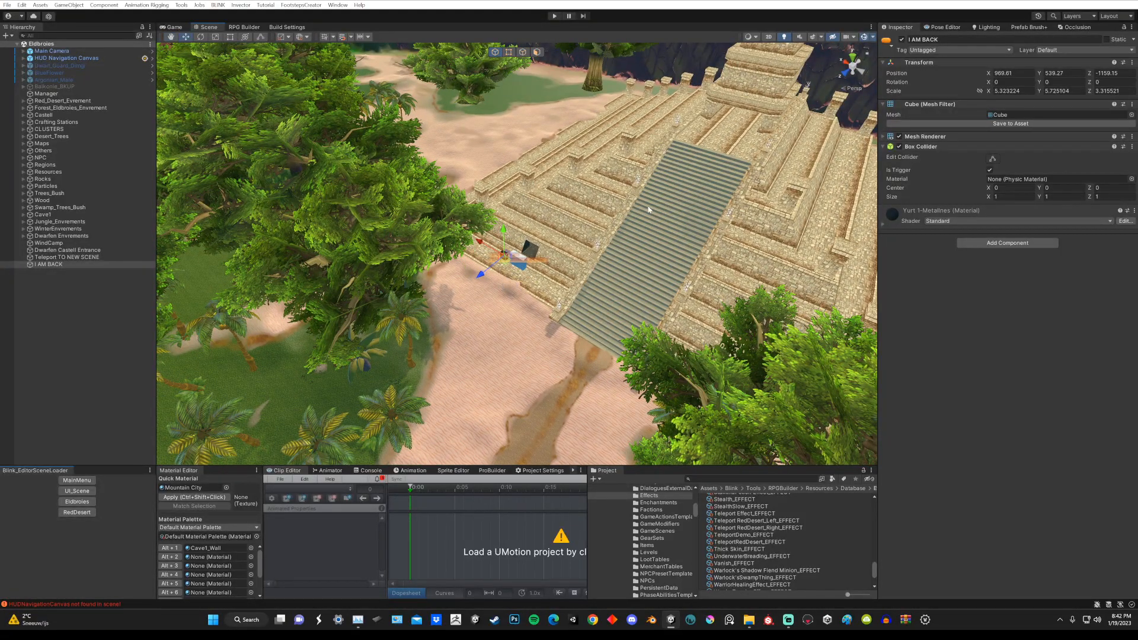
middle_click_drag(649, 211, 363, 138)
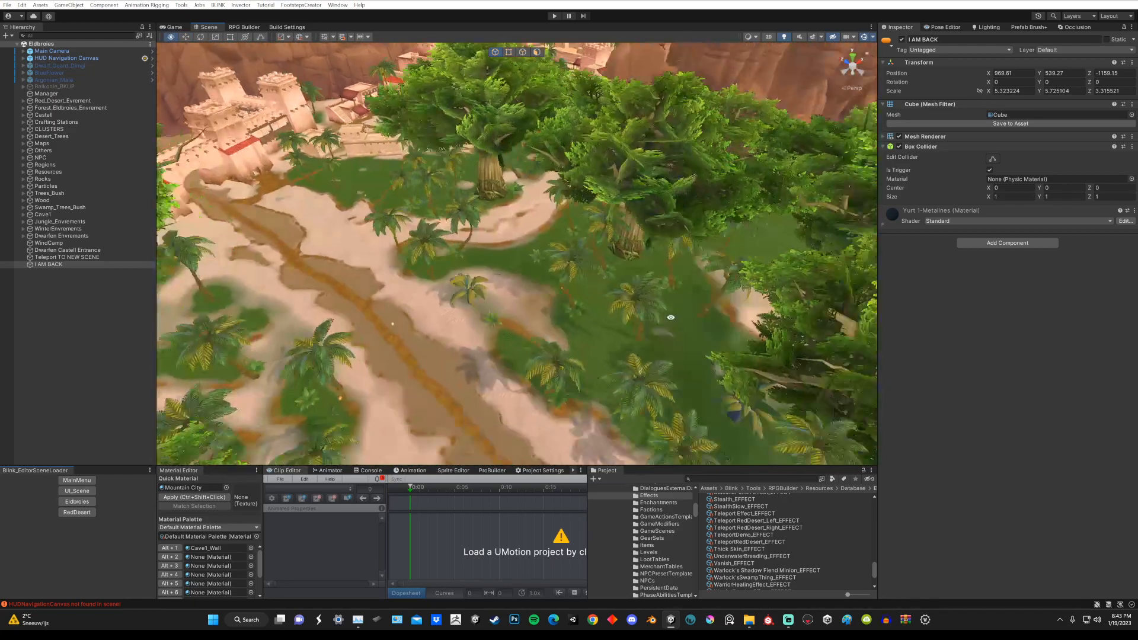
middle_click_drag(669, 316, 503, 234)
right_click_drag(503, 233, 676, 176)
scroll(557, 193, "up", 6)
middle_click_drag(675, 176, 655, 191)
right_click_drag(654, 191, 626, 160)
scroll(629, 171, "up", 3)
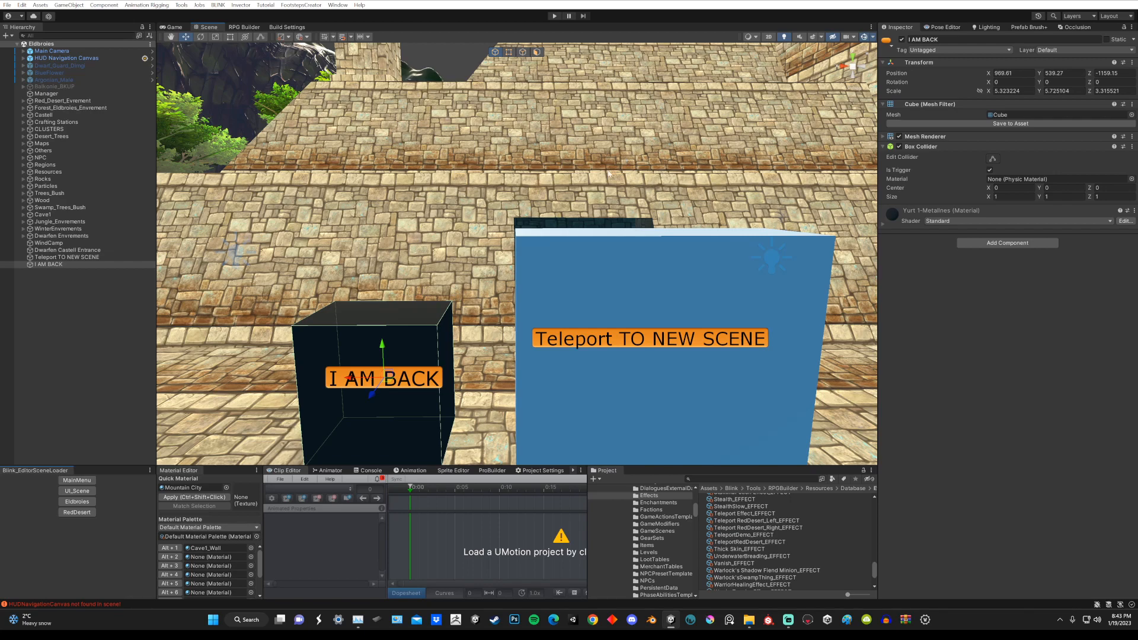
right_click_drag(629, 171, 636, 154)
key("s")
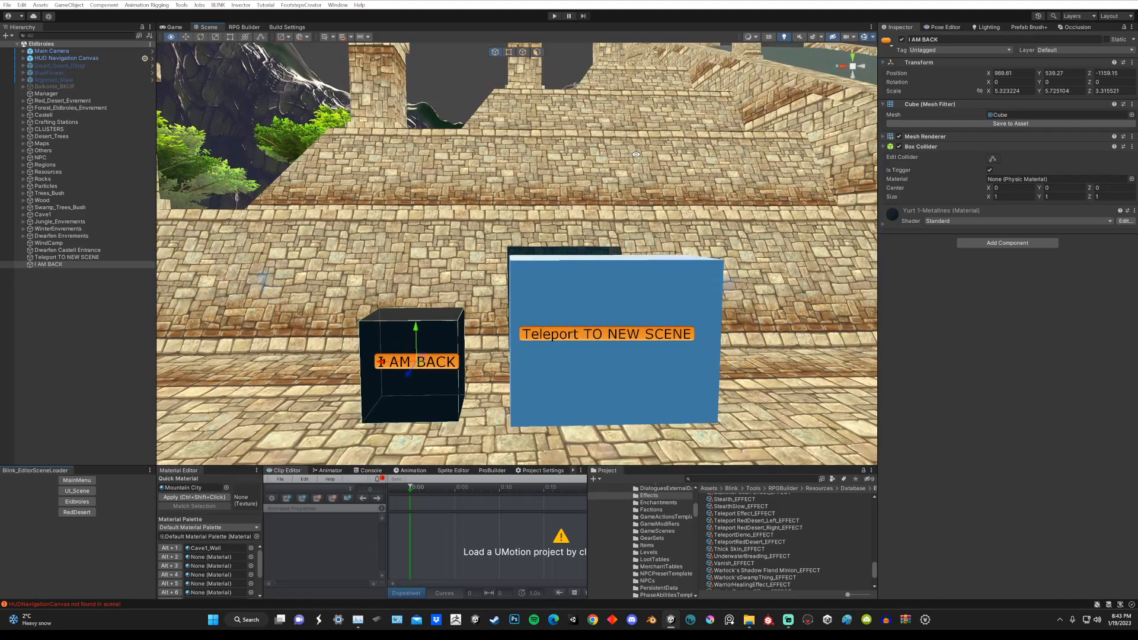
middle_click_drag(636, 154, 630, 160)
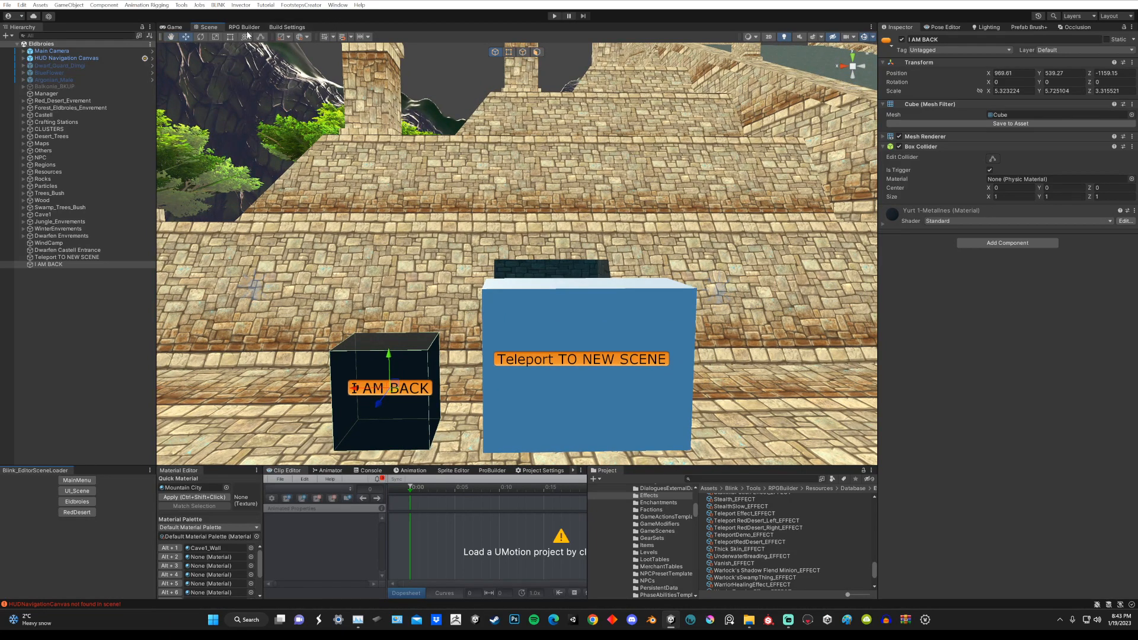
Step: Check which default character coordinates the Eldbroies and RedDesert game scenes use in RPG Builder
left_click(243, 27)
left_click(176, 141)
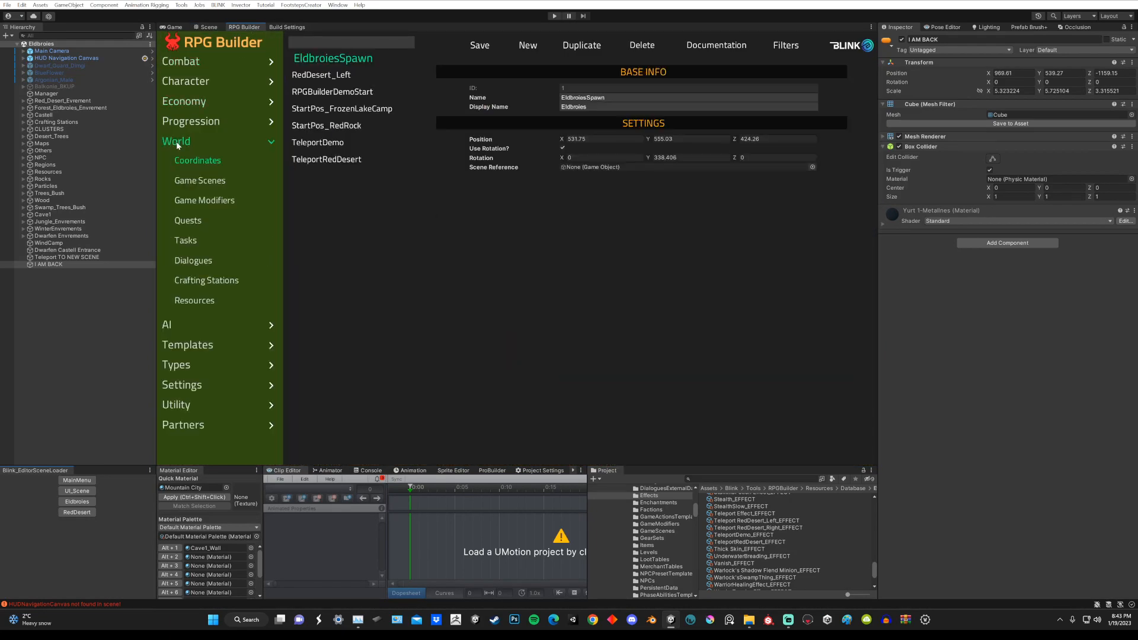
left_click(195, 181)
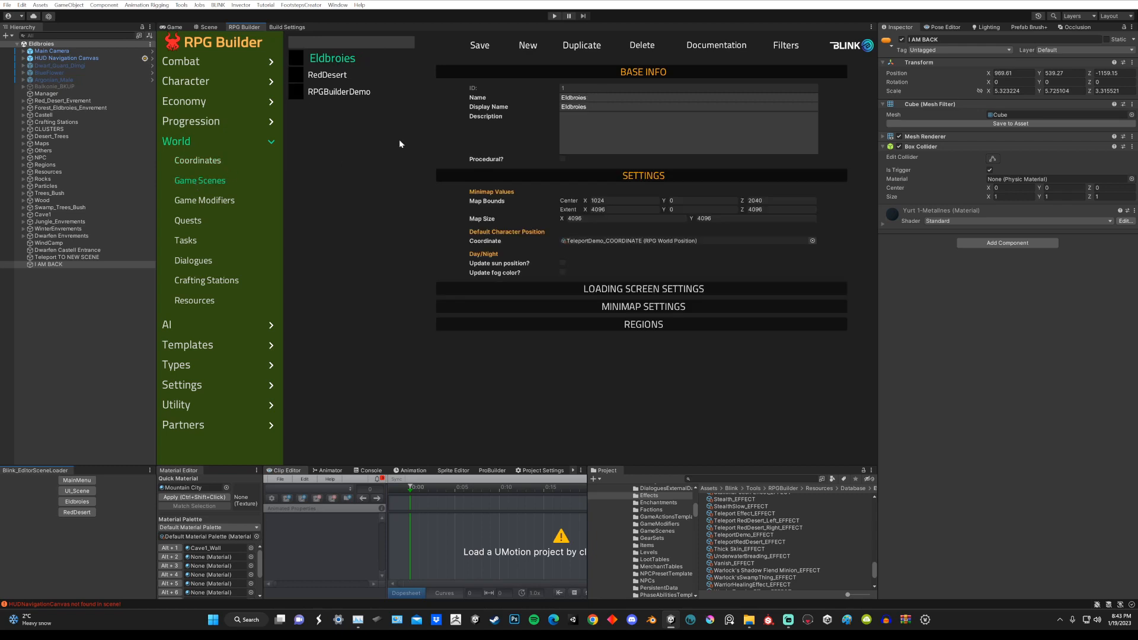
left_click(320, 77)
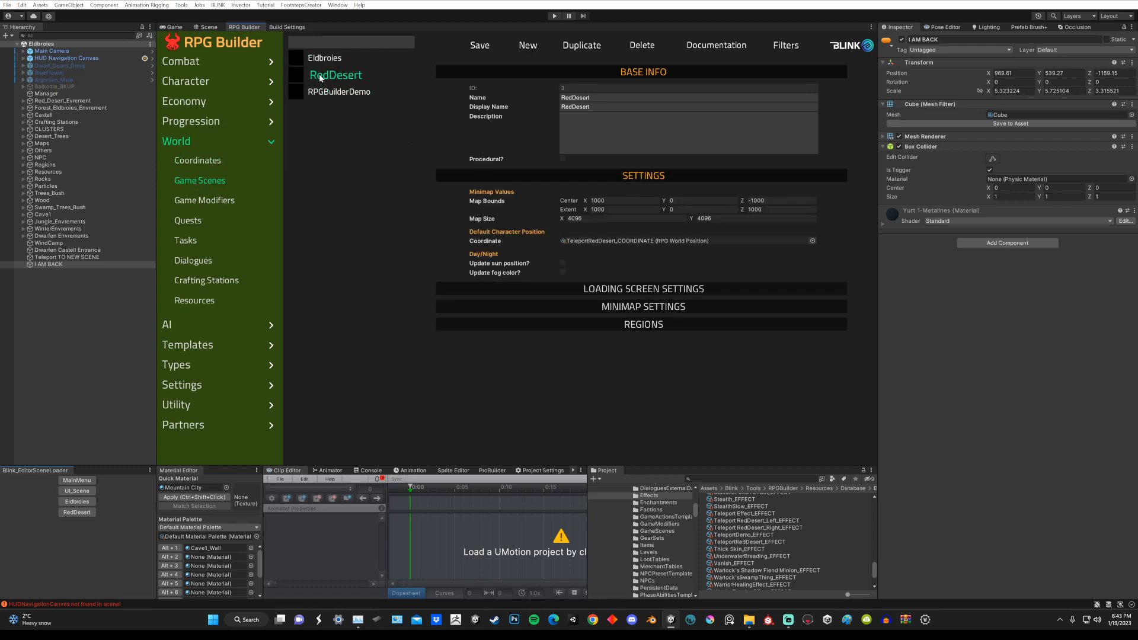
left_click(322, 59)
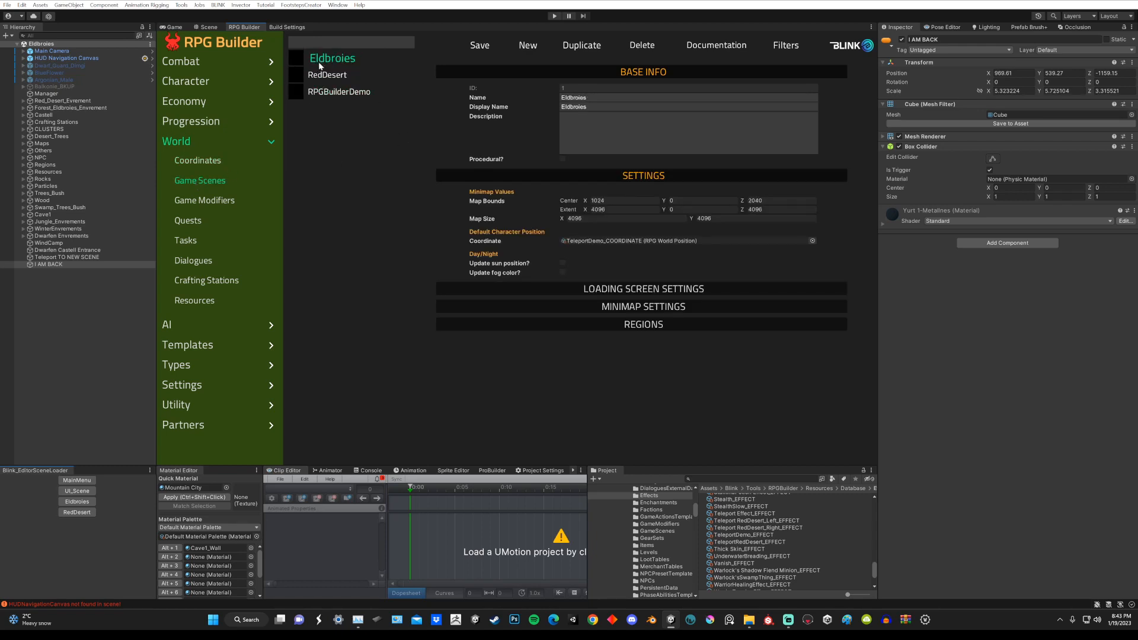
Step: Fill the TeleportDemo coordinate's position using the I AM BACK object as scene reference, and turn off Use Rotation
left_click(198, 162)
left_click(308, 144)
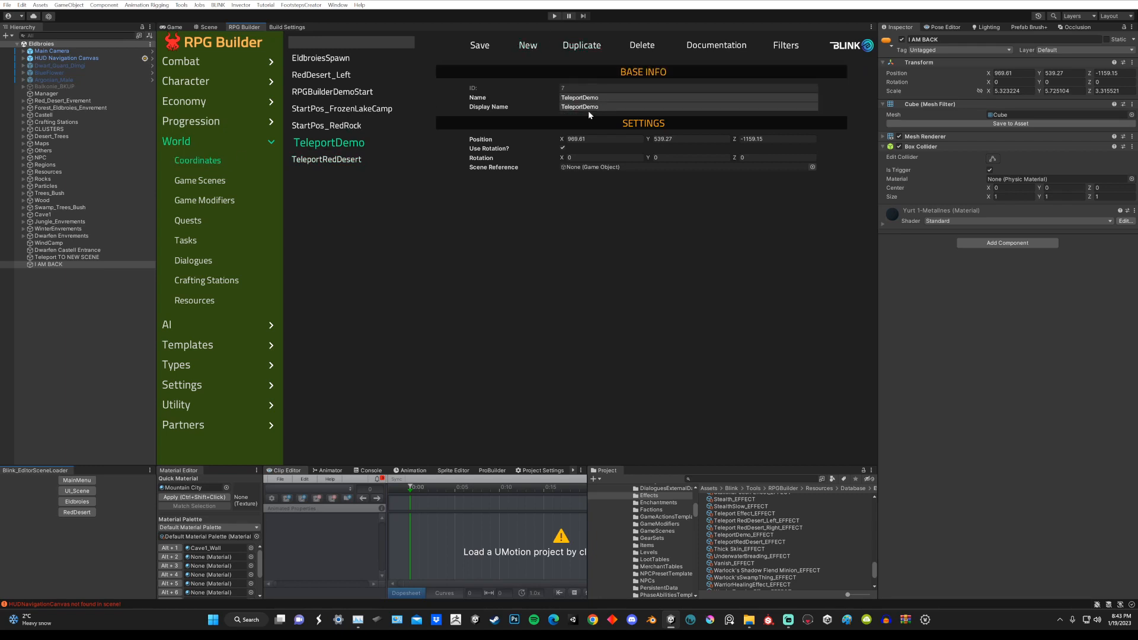
left_click(210, 29)
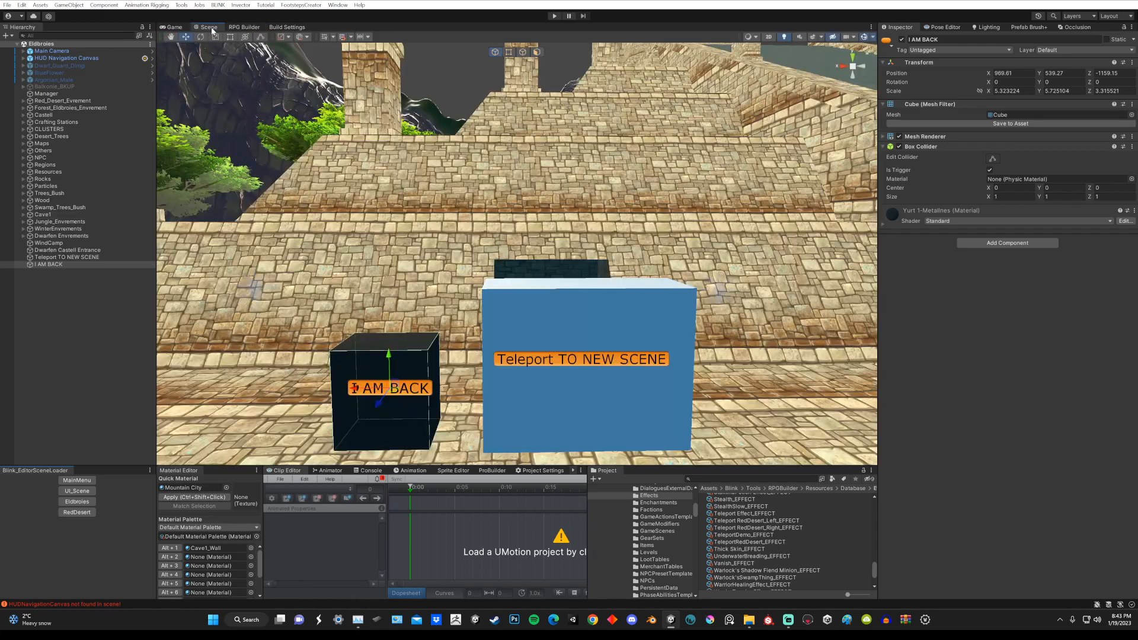
left_click_drag(407, 349, 367, 232, "alt")
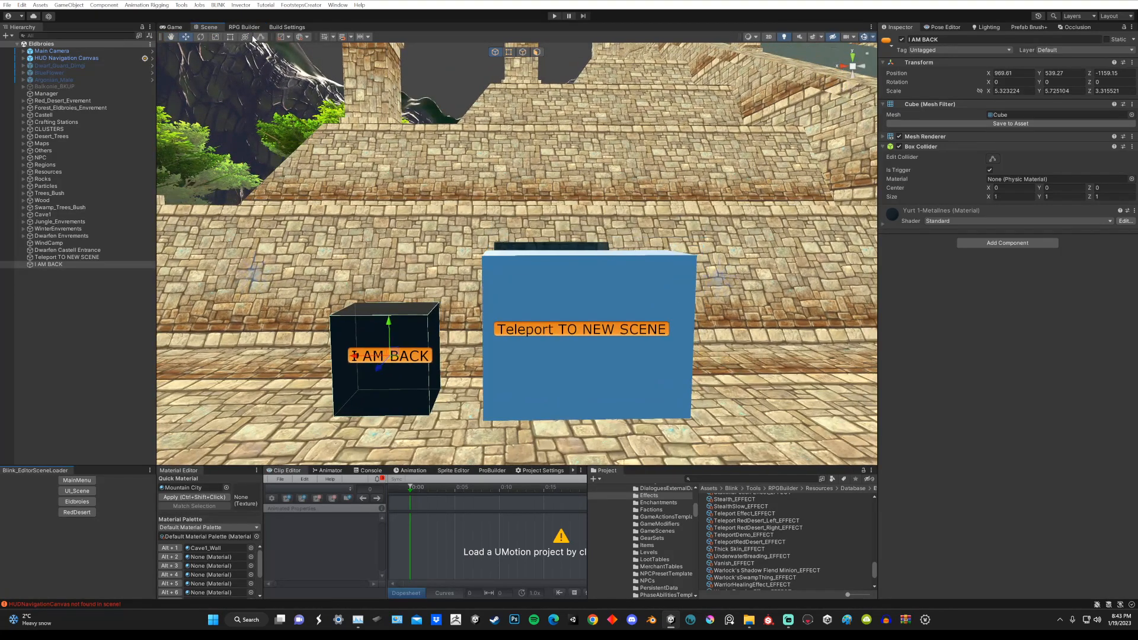
left_click(244, 27)
left_click_drag(48, 264, 578, 171)
left_click(562, 147)
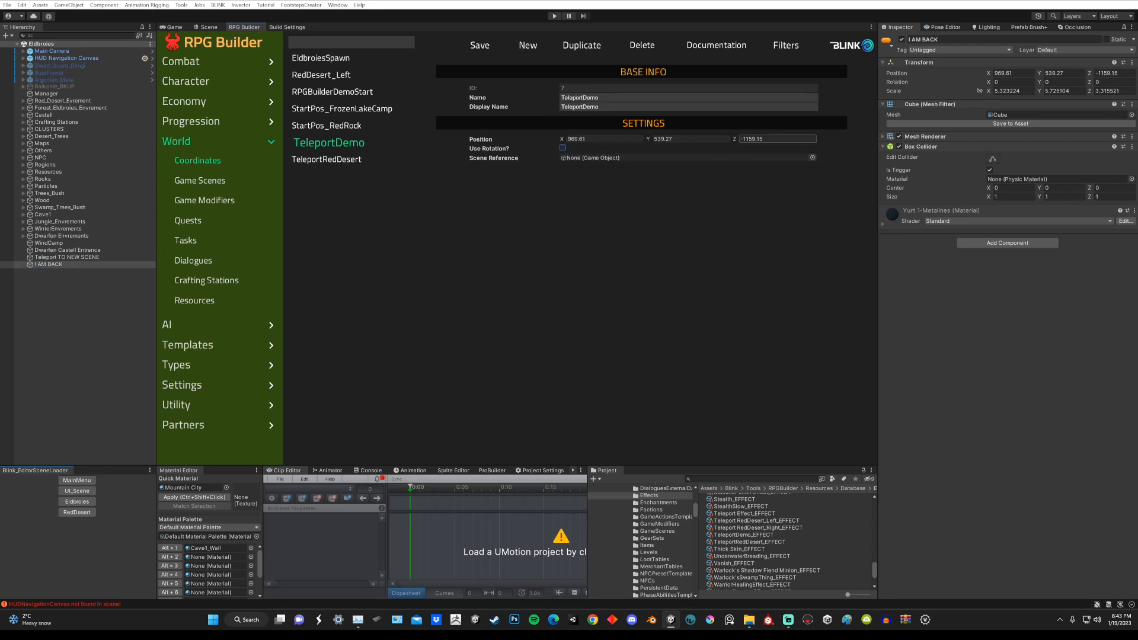
Step: Compare the I AM BACK cube's transform position with the TeleportDemo coordinate, and refill the coordinate from that object as scene reference
left_click(213, 28)
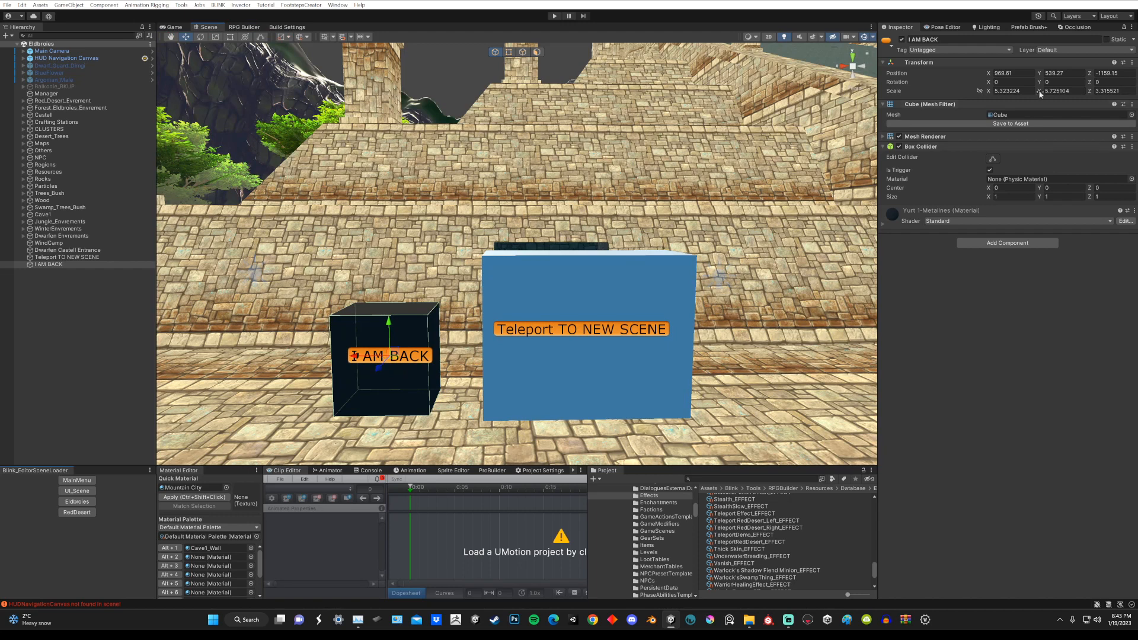
left_click(1015, 73)
left_click(1064, 73)
left_click(1112, 74)
left_click(244, 27)
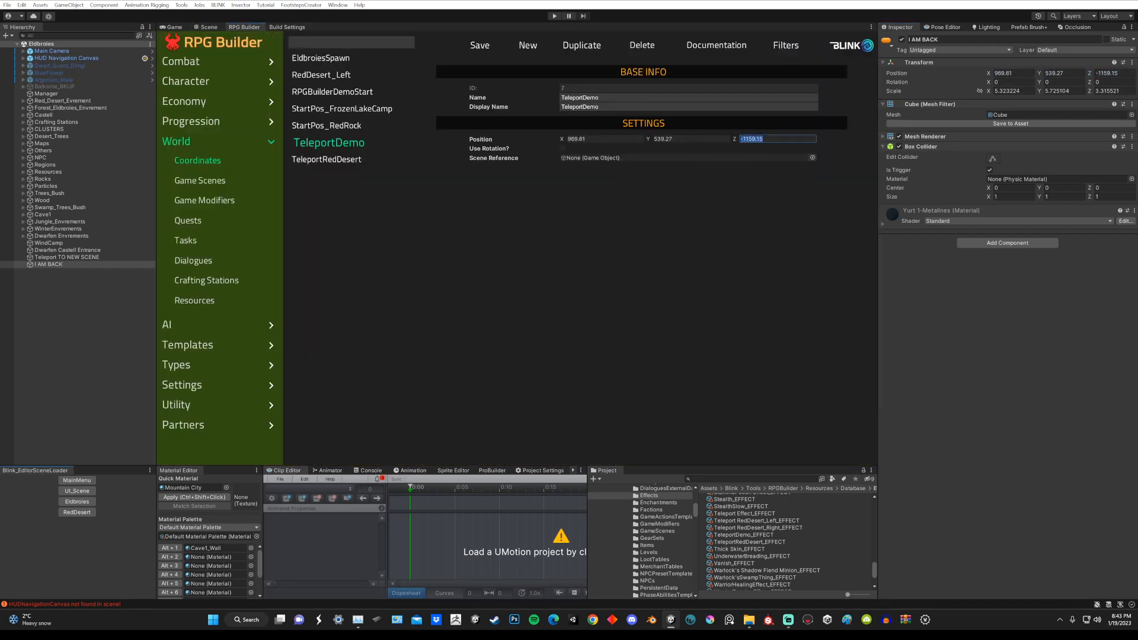
left_click(688, 139)
left_click(602, 139)
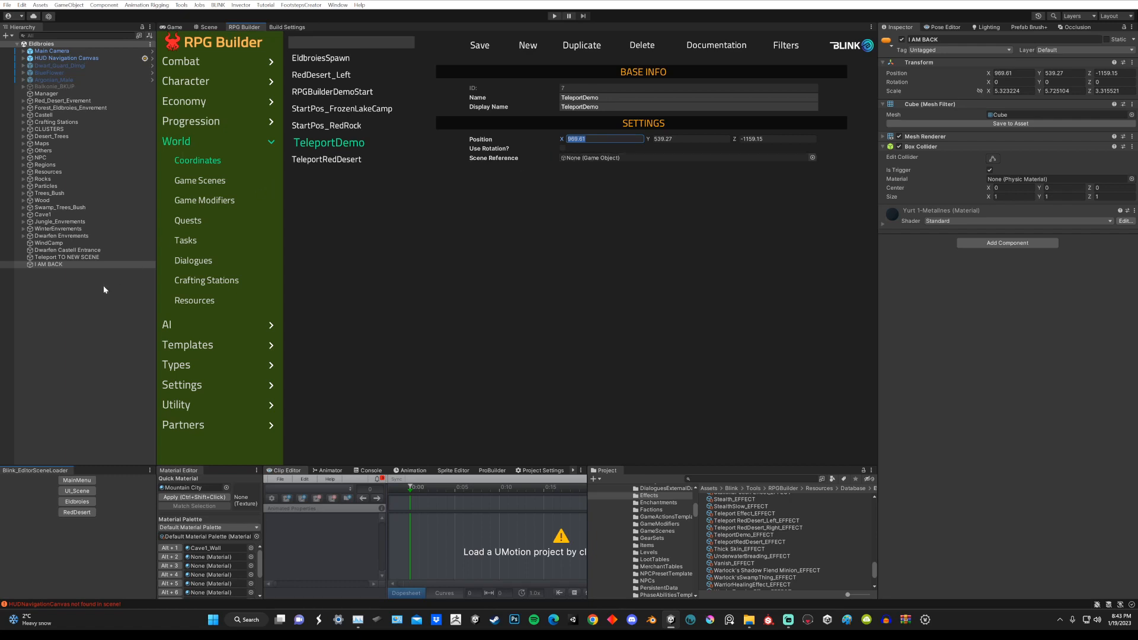
left_click_drag(61, 265, 576, 160)
Step: Switch the I AM BACK cube's Mesh Renderer off and on again, and remove its Box Collider component
left_click(209, 27)
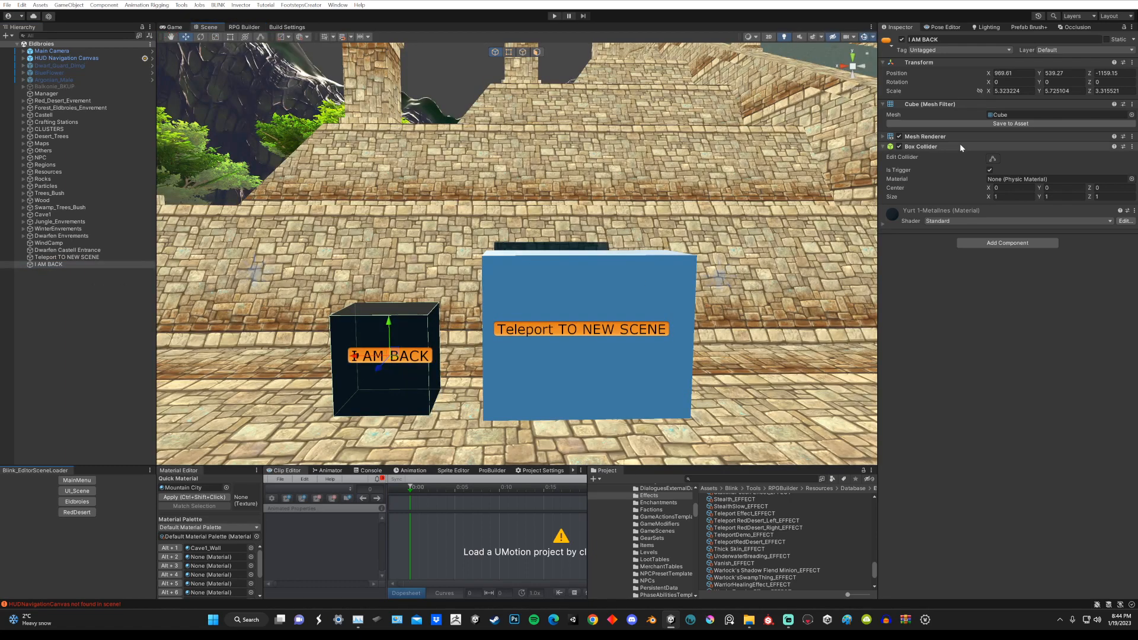
left_click(900, 137)
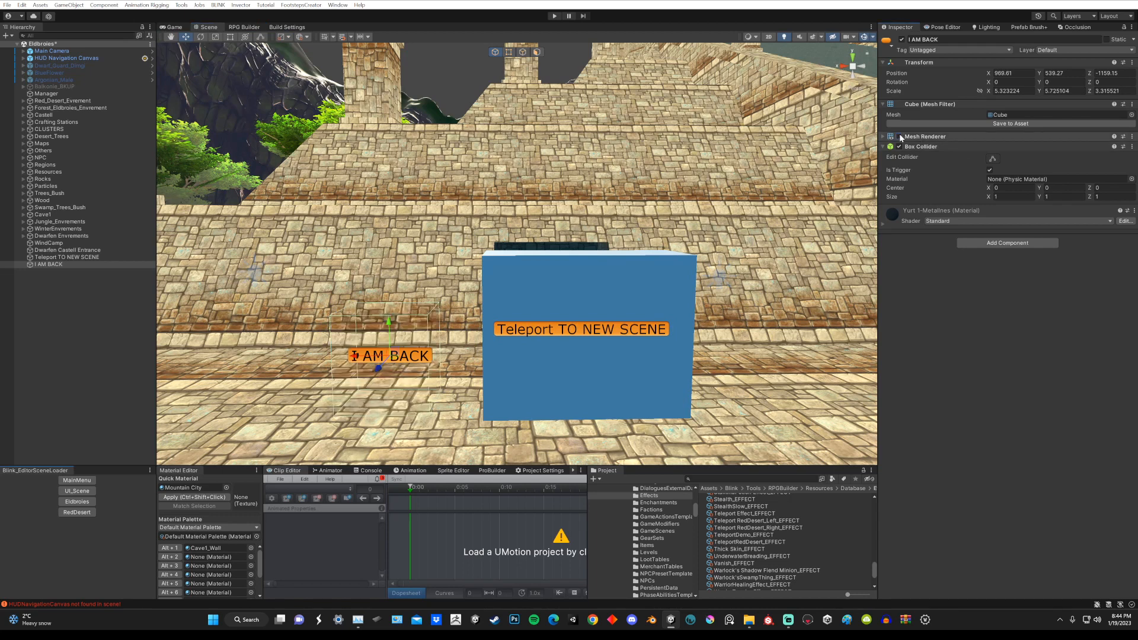
left_click(900, 137)
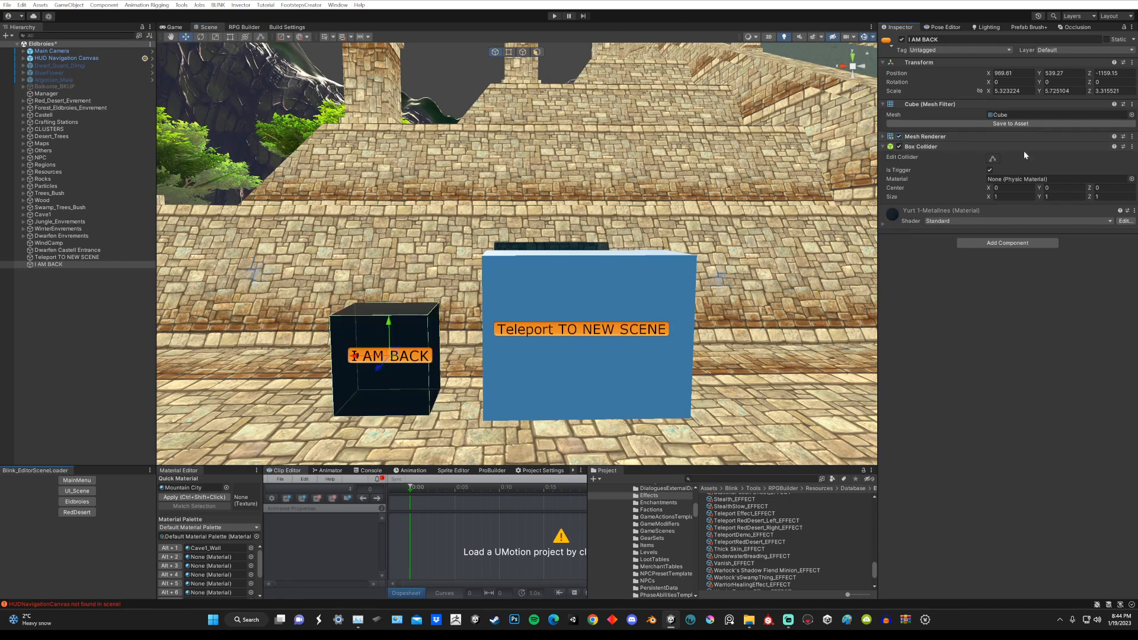
left_click(1131, 146)
left_click(1078, 170)
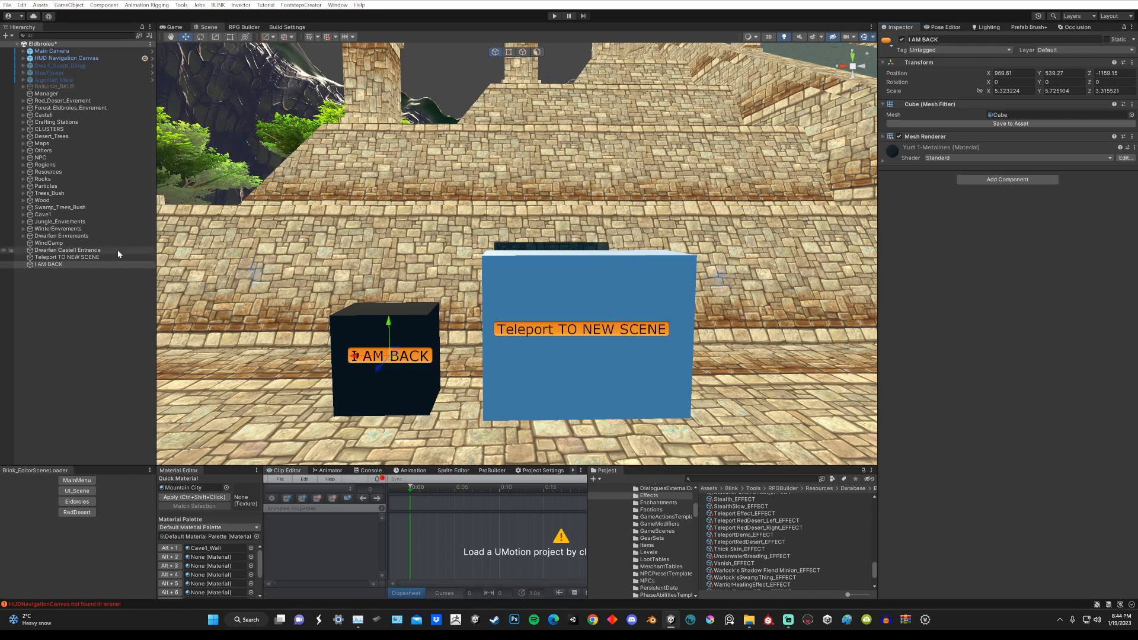
Step: Turn Use Rotation back on for the TeleportDemo coordinate and save it
left_click(243, 28)
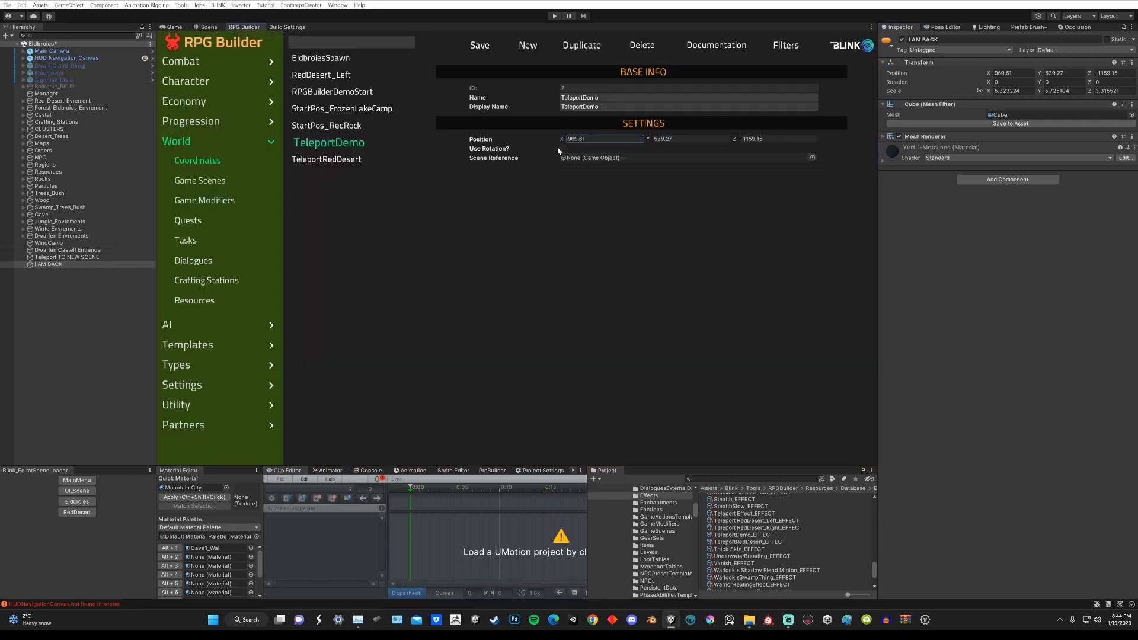
left_click(477, 45)
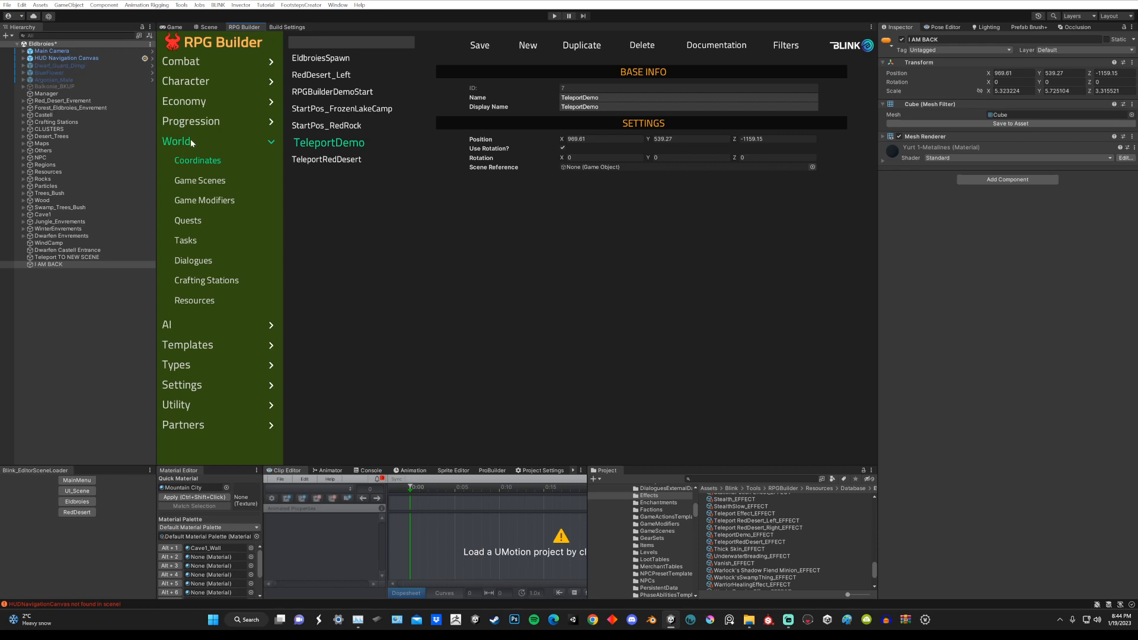
Step: Compare the default character position coordinates assigned to the RedDesert and Eldbroies game scenes
left_click(199, 180)
left_click(332, 77)
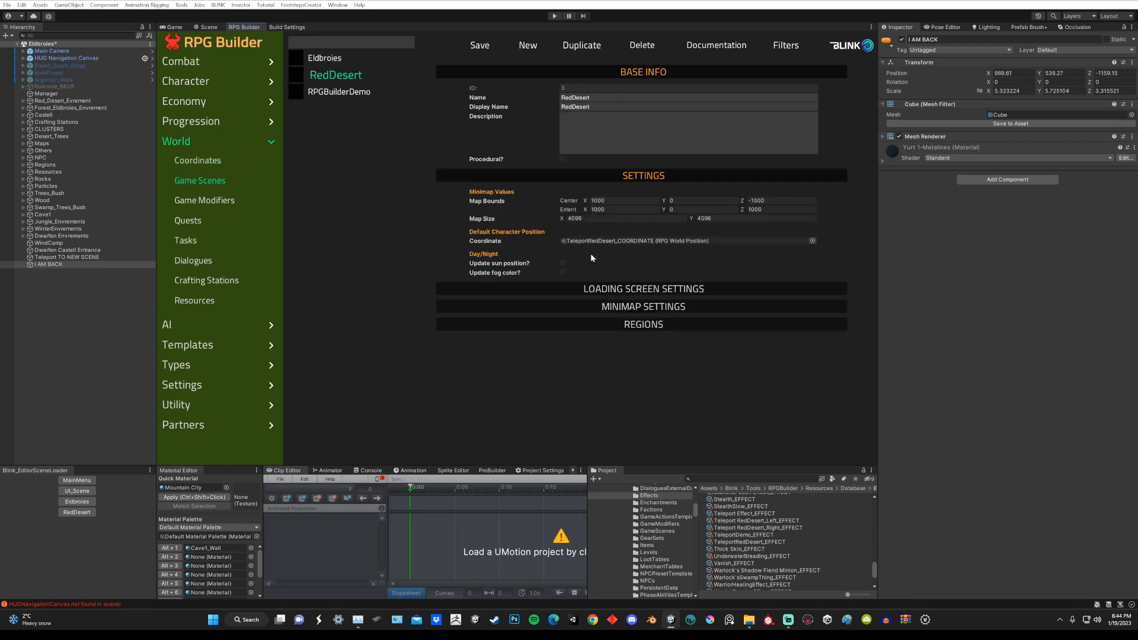
left_click(331, 59)
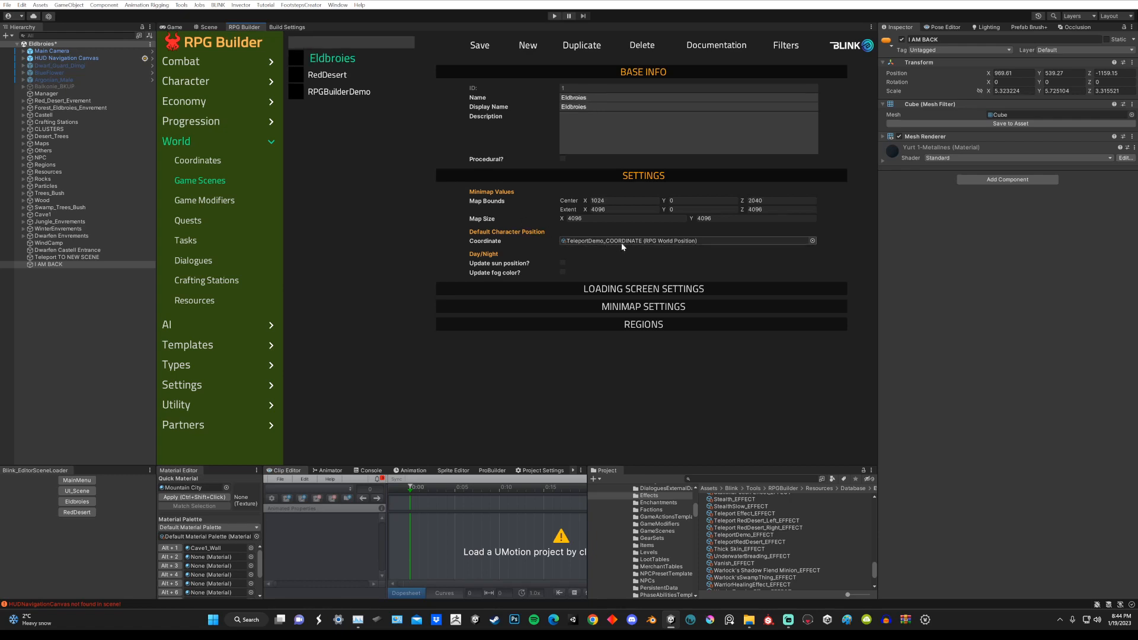
left_click(337, 76)
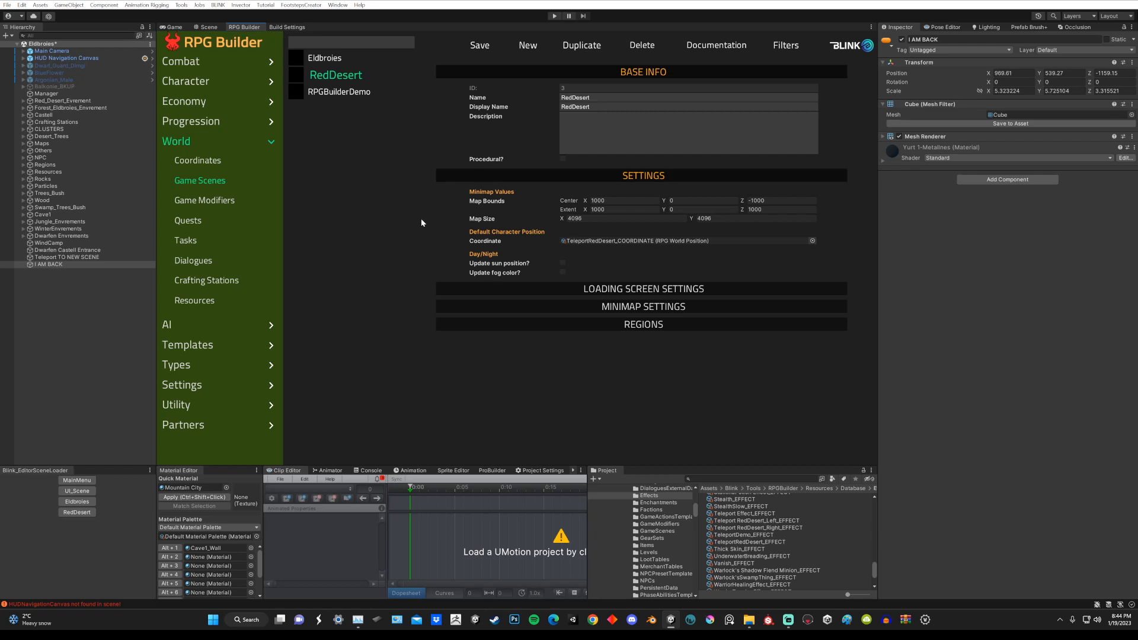
left_click(324, 58)
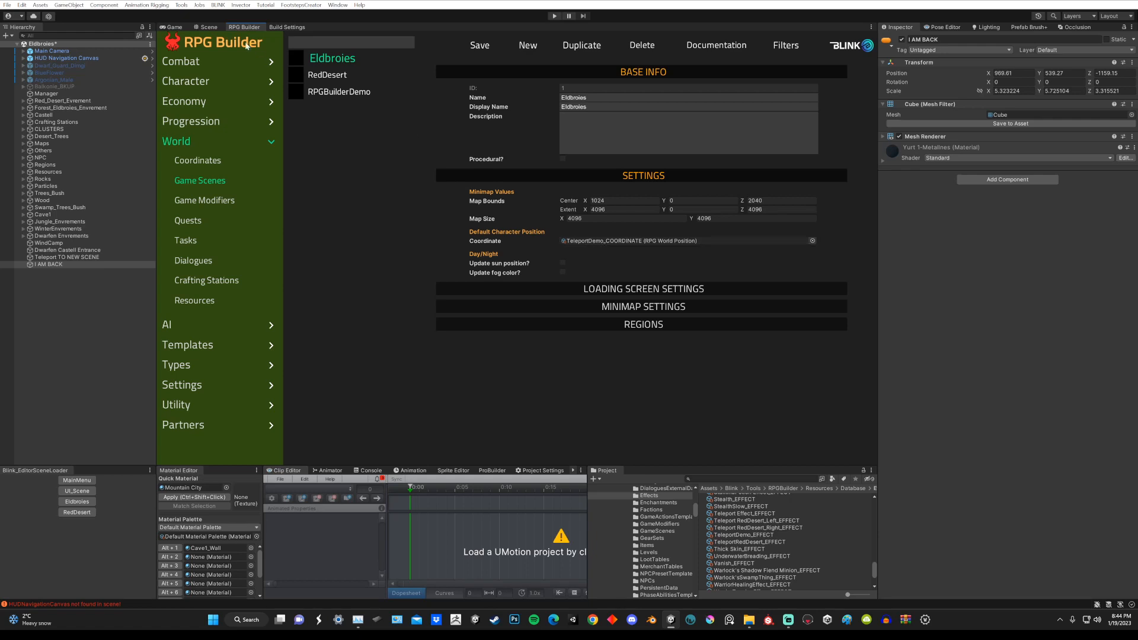
Step: Assign RedDesert_GAME_SCENE as the game scene of the TeleportRedDesert combat effect and save the effect
left_click(207, 27)
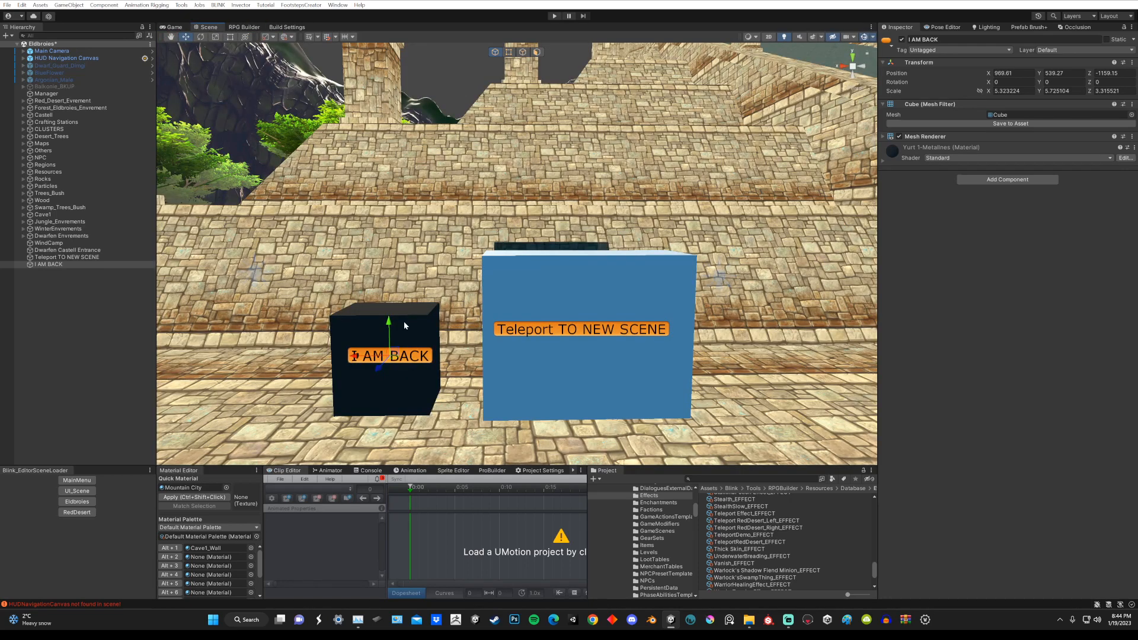
left_click(243, 28)
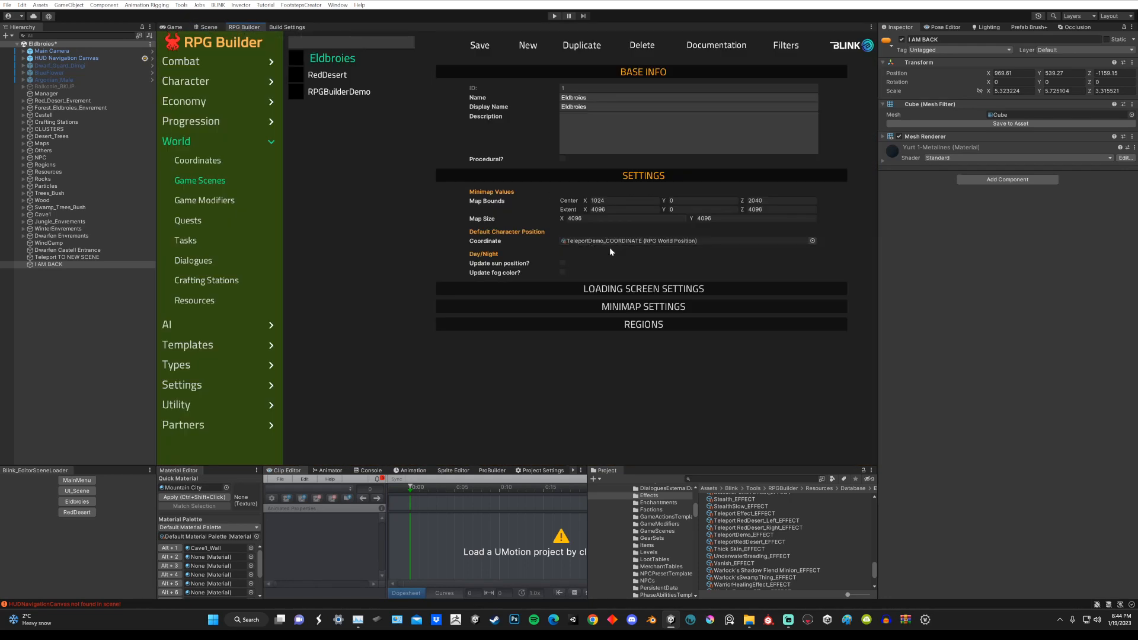
left_click(176, 141)
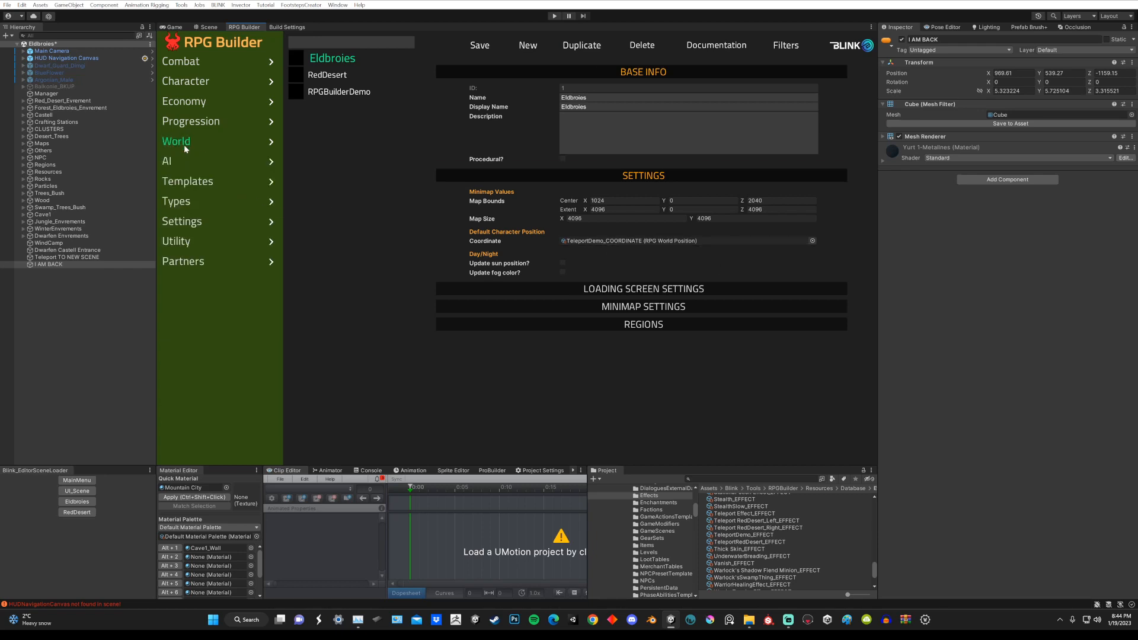
left_click(195, 61)
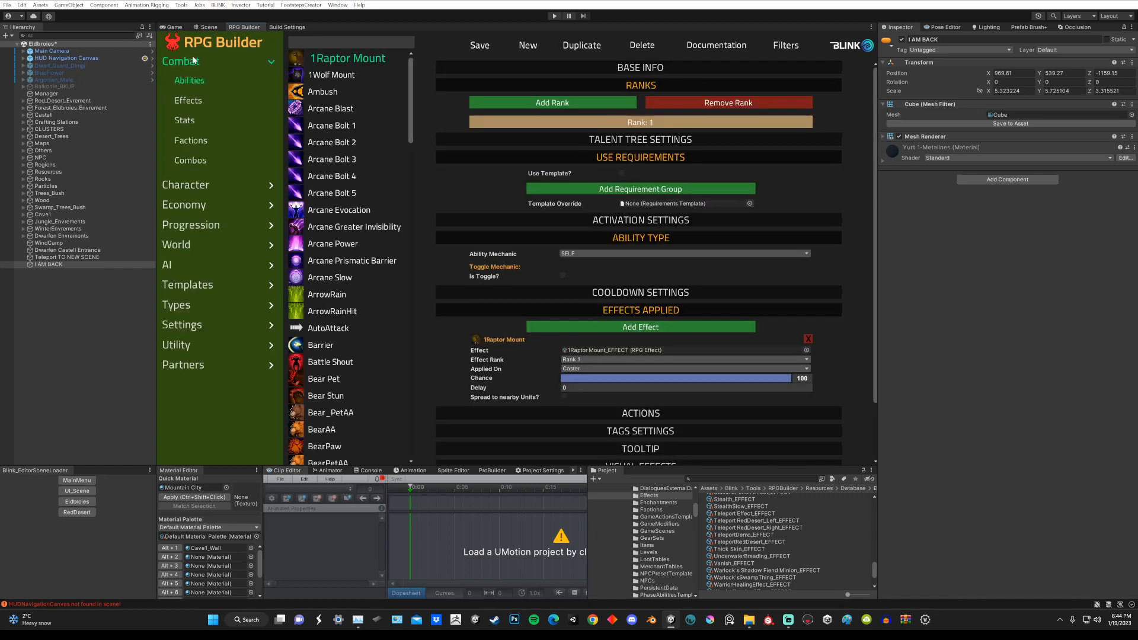
left_click(190, 102)
left_click_drag(409, 124, 406, 424)
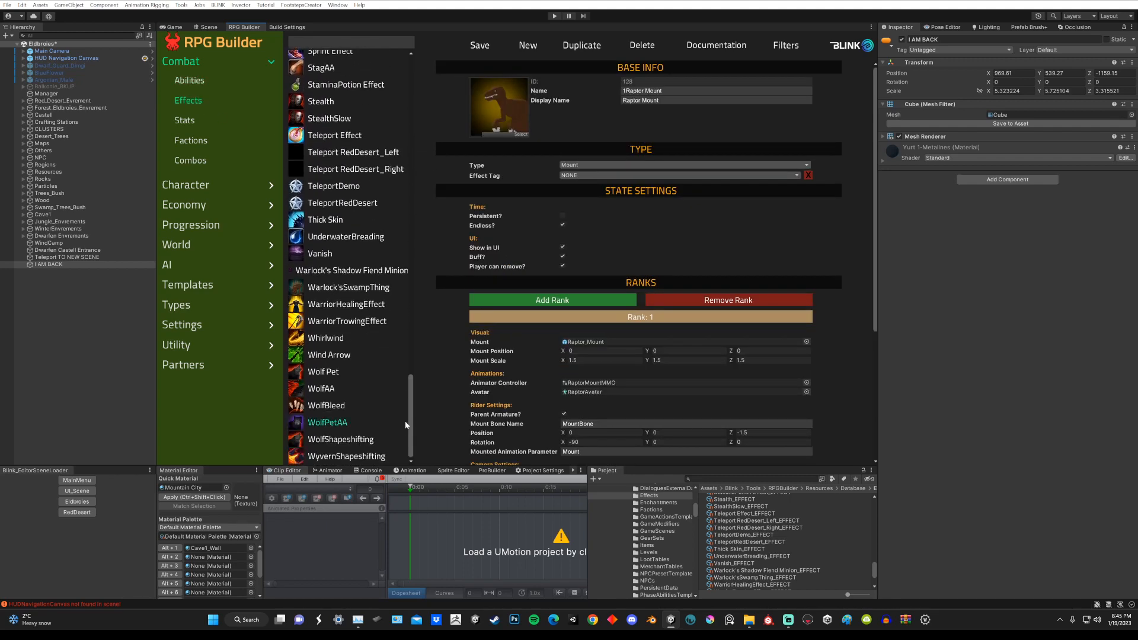
left_click(343, 203)
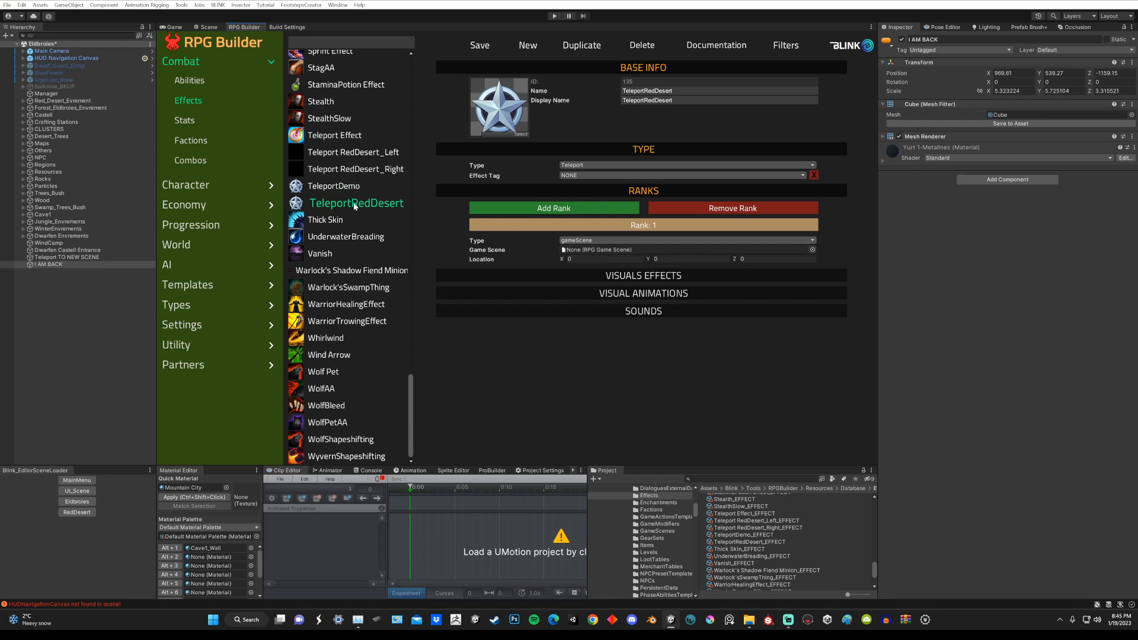
left_click(813, 250)
left_click(834, 286)
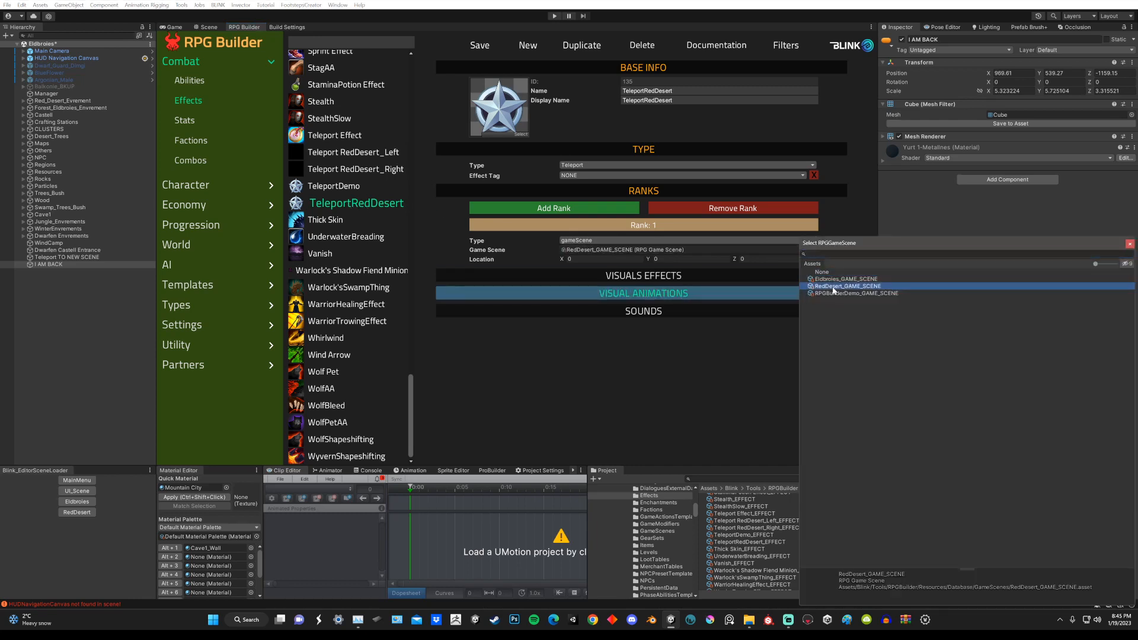
double_click(833, 287)
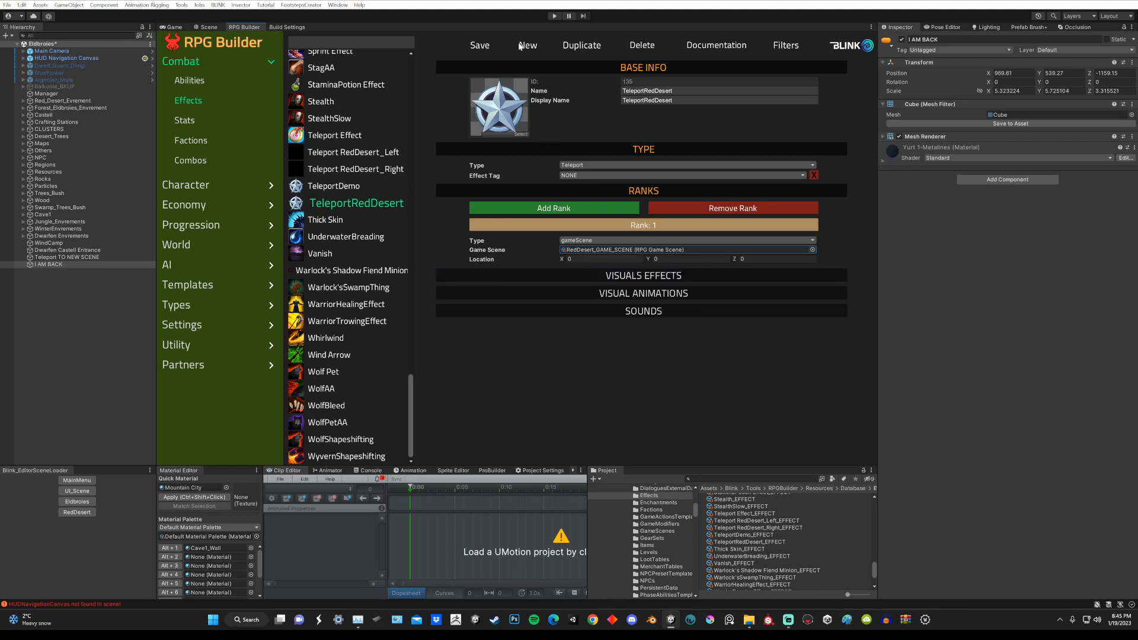
left_click(481, 47)
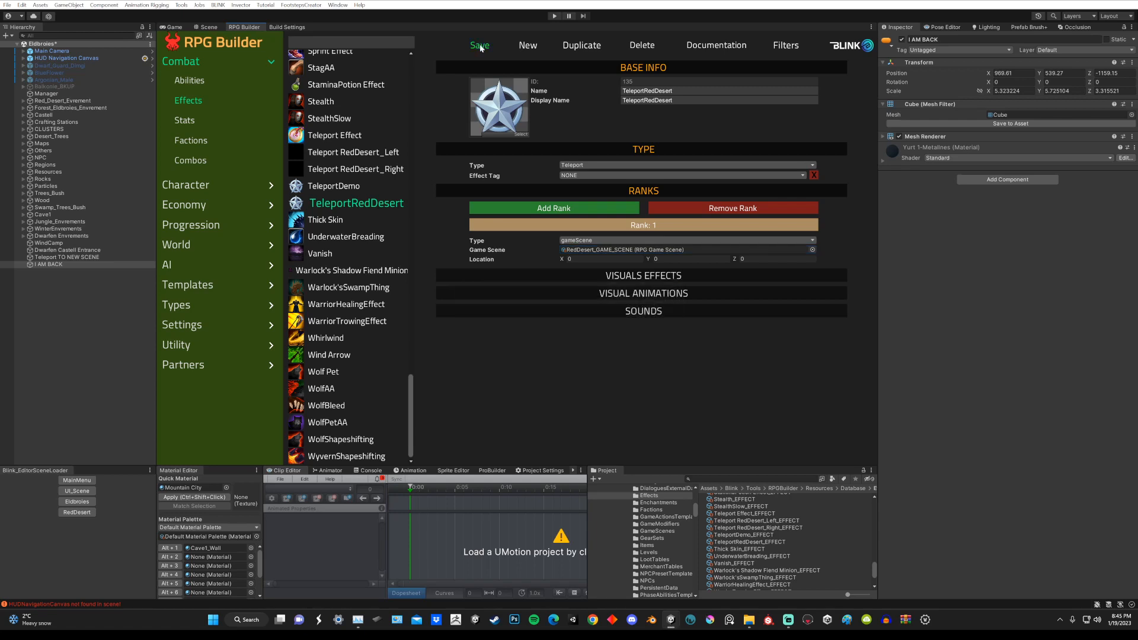
Step: Save the changes in the Eldbroies scene and load the RedDesert scene
left_click(211, 28)
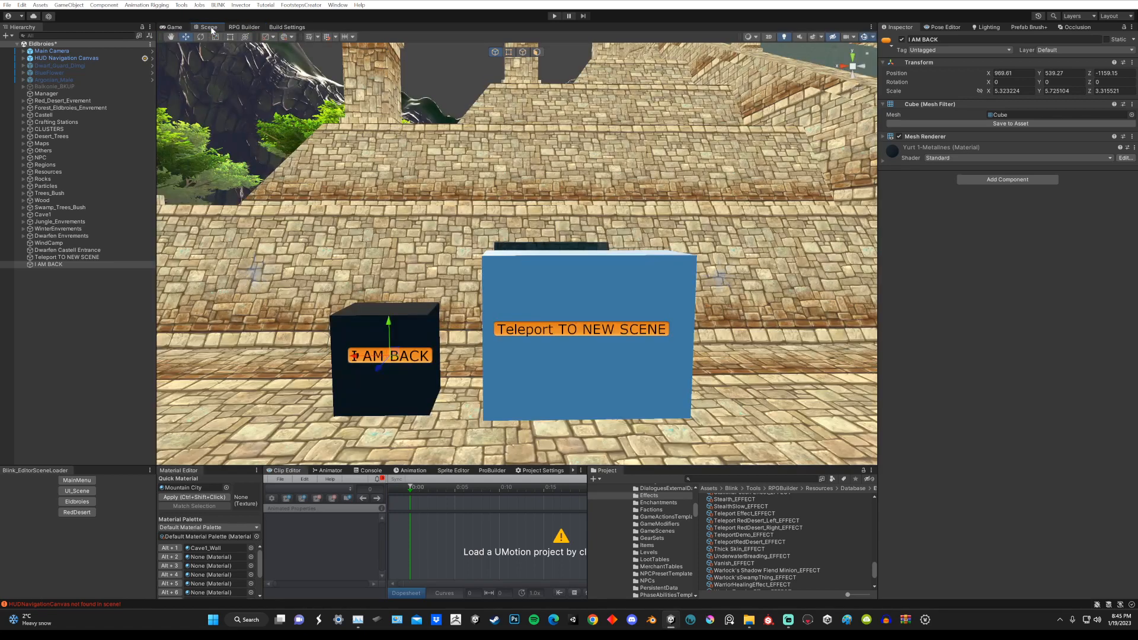
left_click(78, 512)
left_click(557, 321)
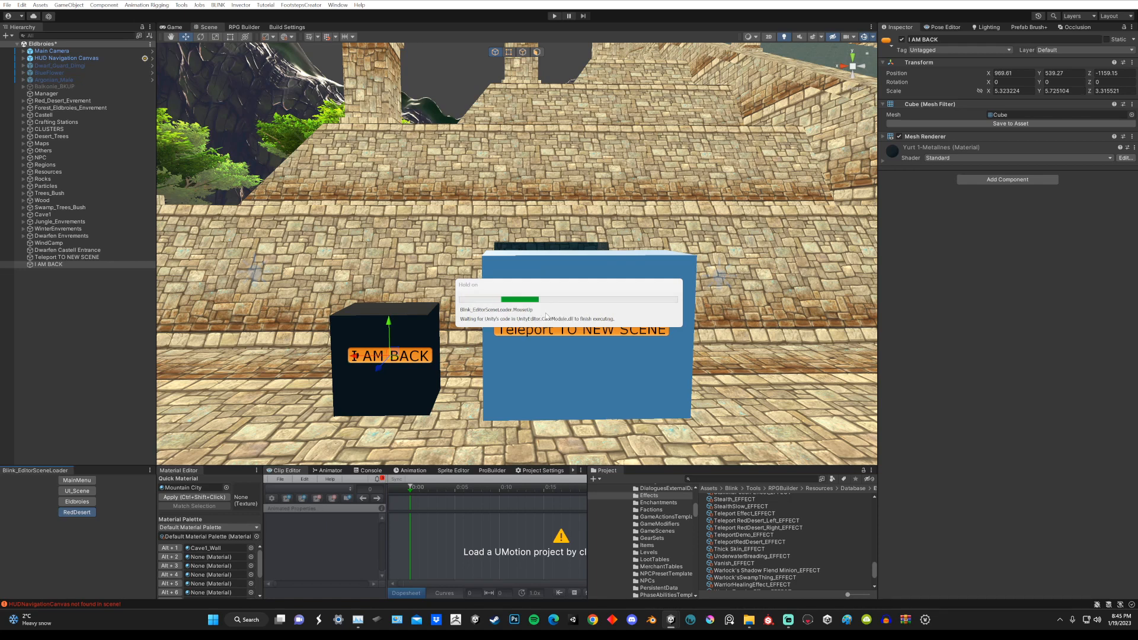
Step: Filter the RPG Builder combat effects by "tel" and open the TeleportRedDesert effect
left_click(243, 27)
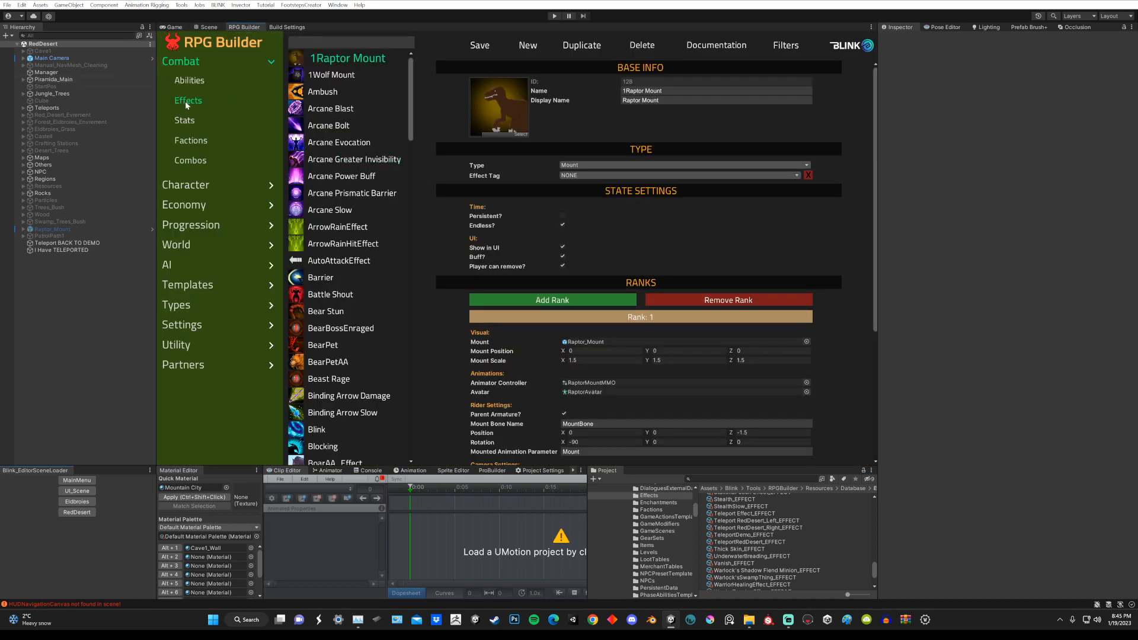
left_click(326, 44)
type("telport")
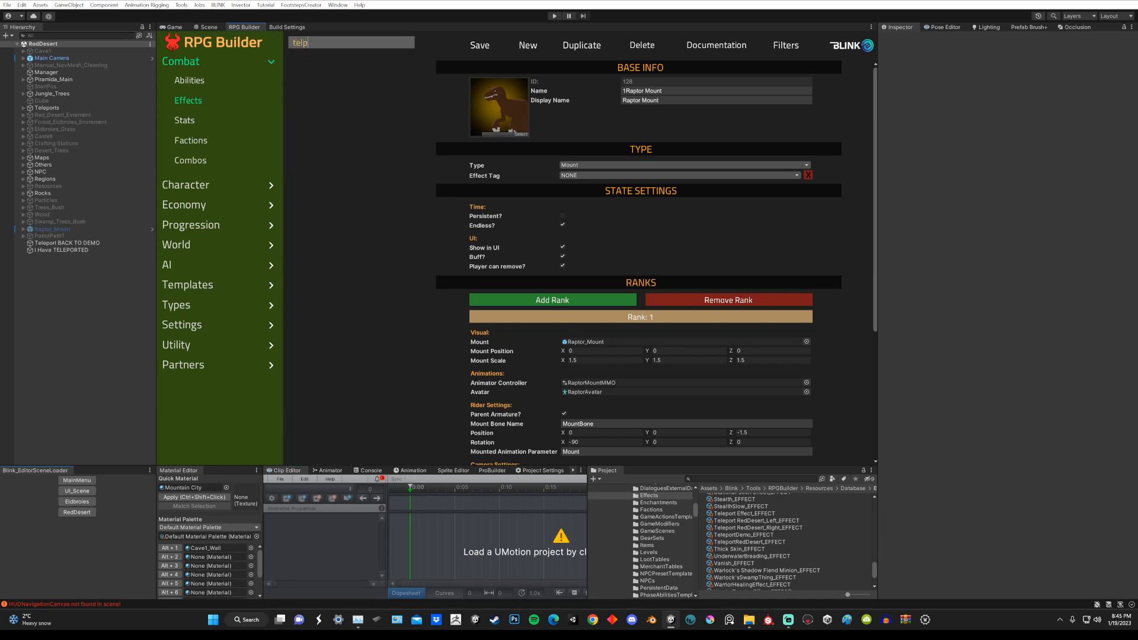
key("BackSpace")
key("BackSpace")
key("BackSpace")
key("BackSpace")
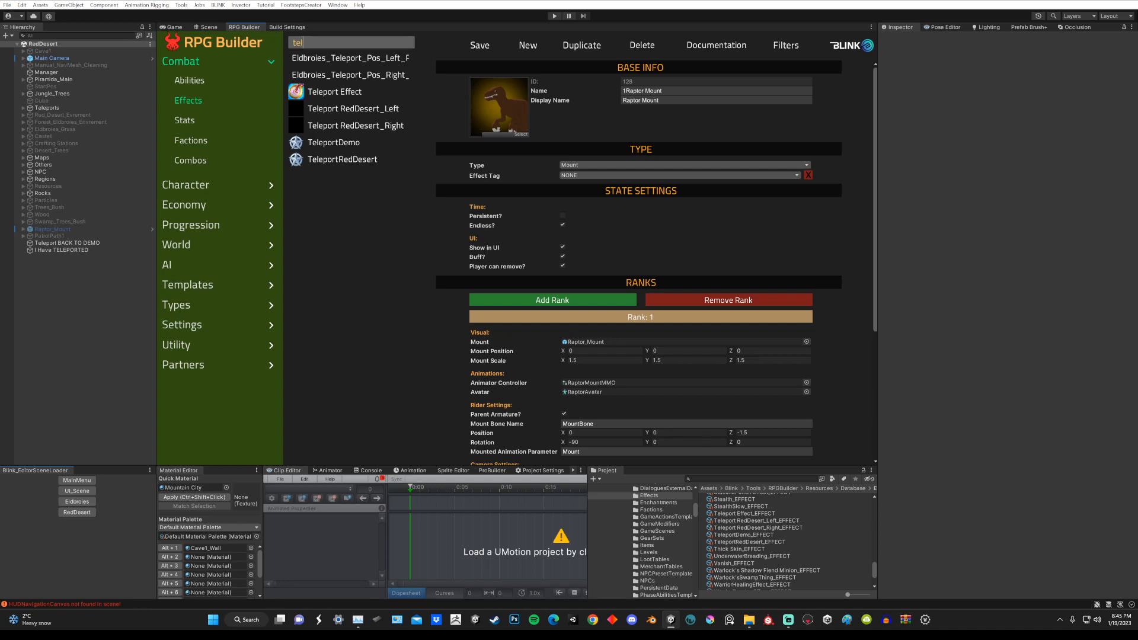
left_click(330, 159)
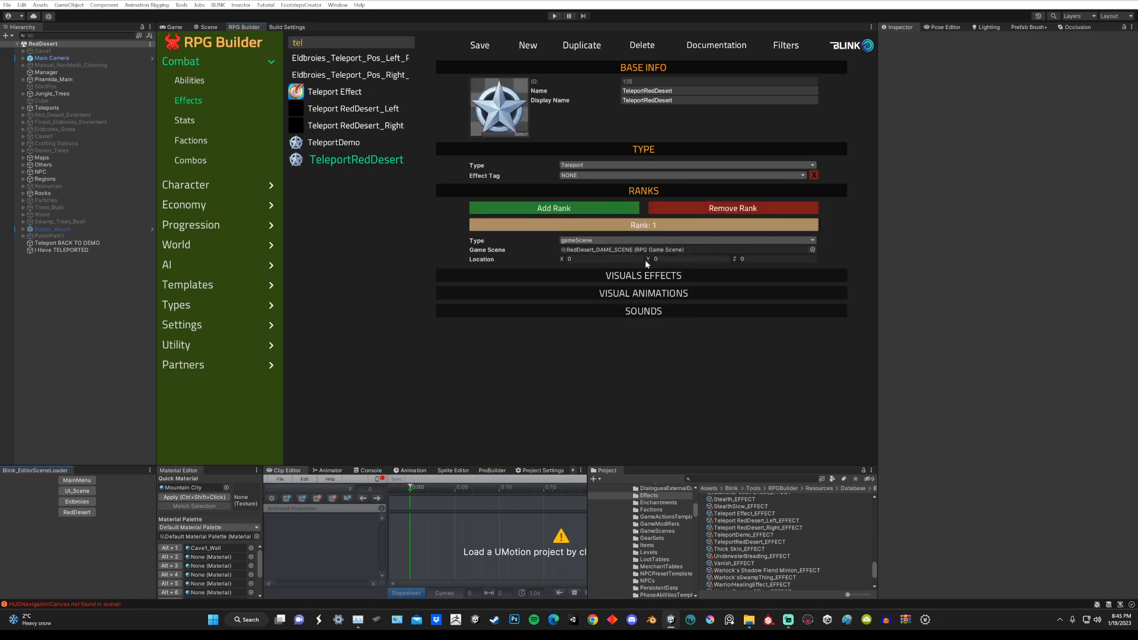
Step: Copy the I Have TELEPORTED cube's position into the TeleportRedDesert effect's location (969.65, 537.69, -1162.68) and save the effect
left_click(71, 250)
left_click(1010, 73)
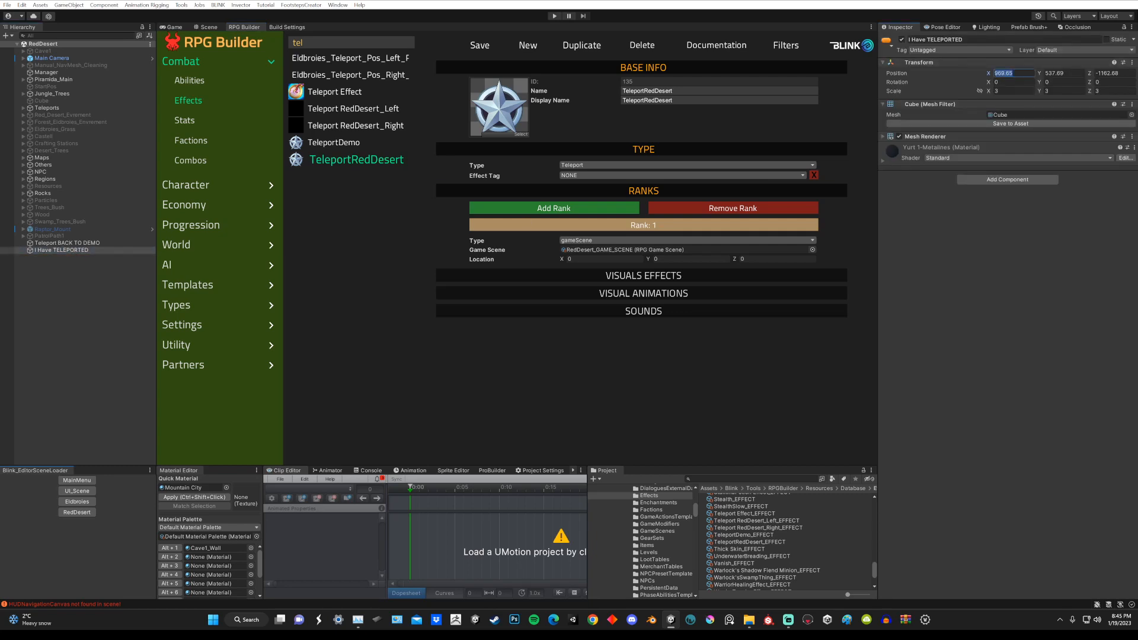
left_click(602, 259)
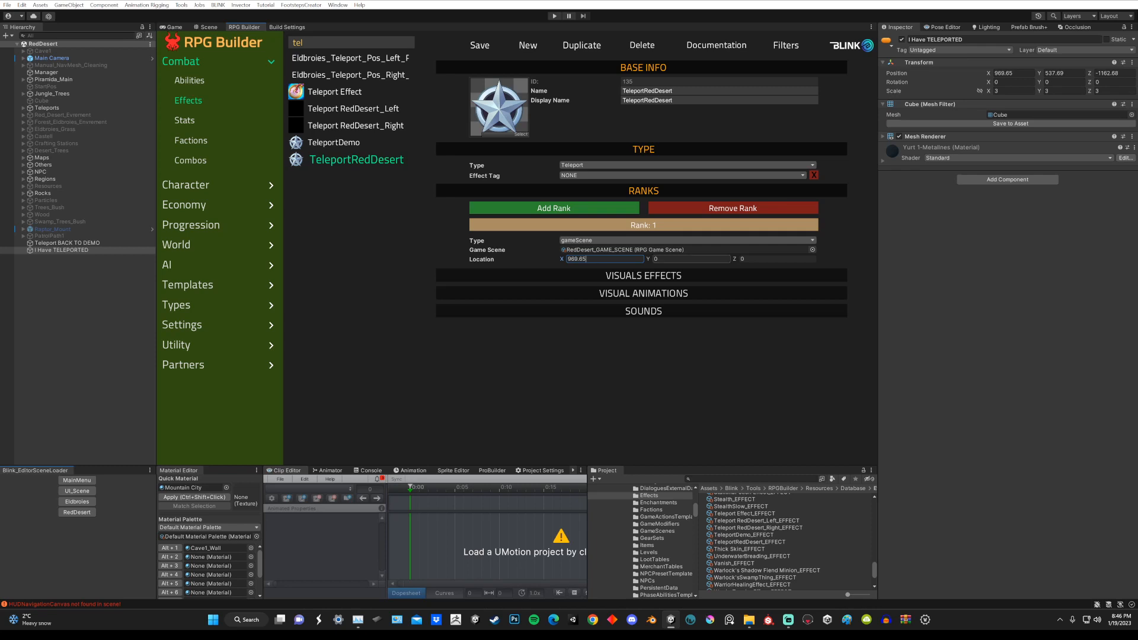
left_click(1061, 74)
key("ctrl+c")
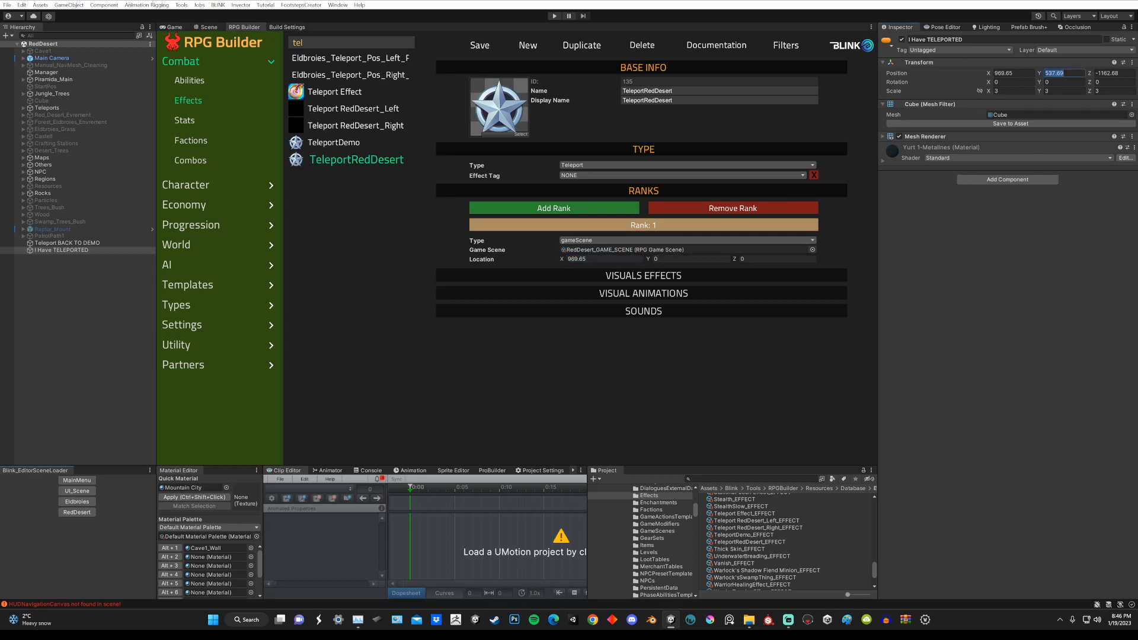
left_click(655, 259)
key("ctrl+v")
left_click(1112, 73)
key("ctrl+c")
left_click(743, 260)
key("ctrl+v")
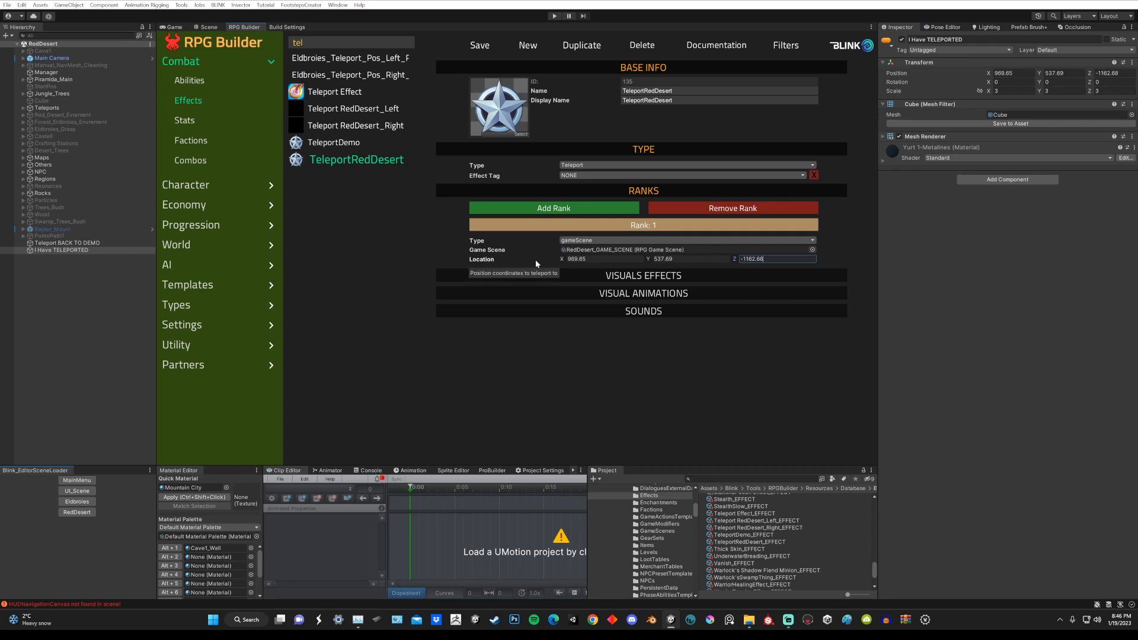
left_click(480, 47)
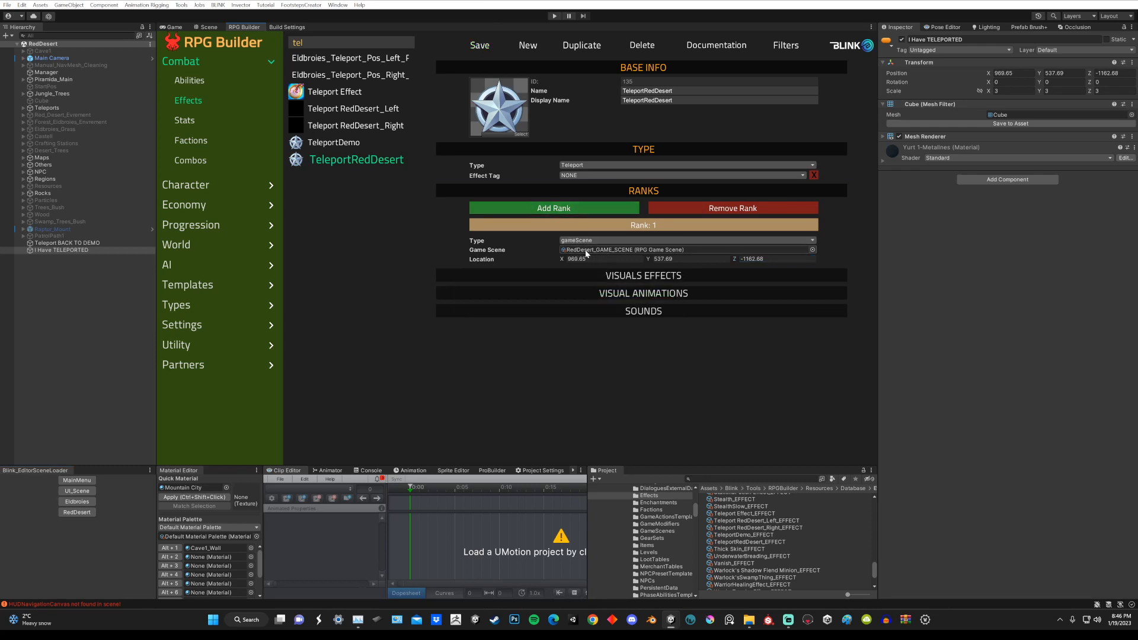
Step: Check the TeleportDemo effect, load the Eldbroies scene, and reopen that effect by filtering the effects by "tel"
left_click(332, 143)
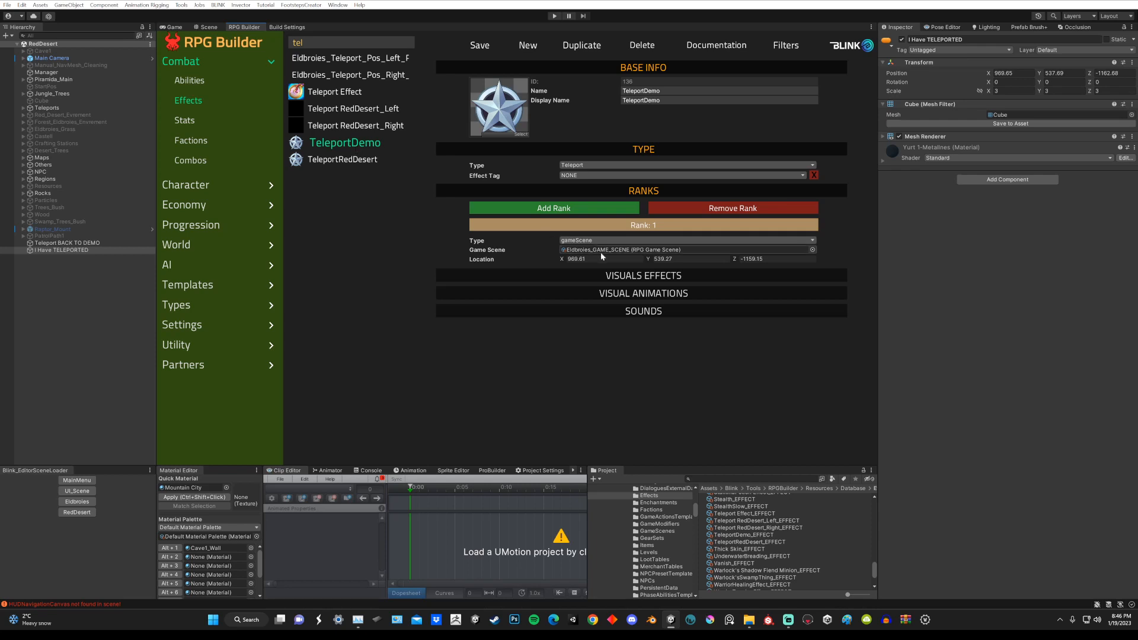
left_click(209, 27)
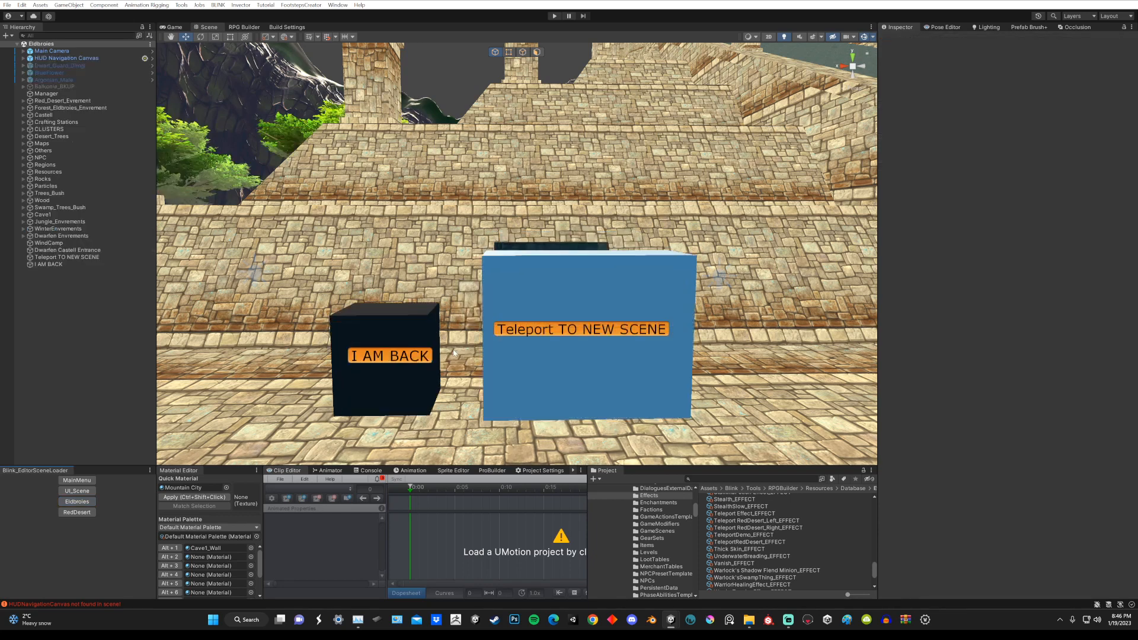
left_click(244, 27)
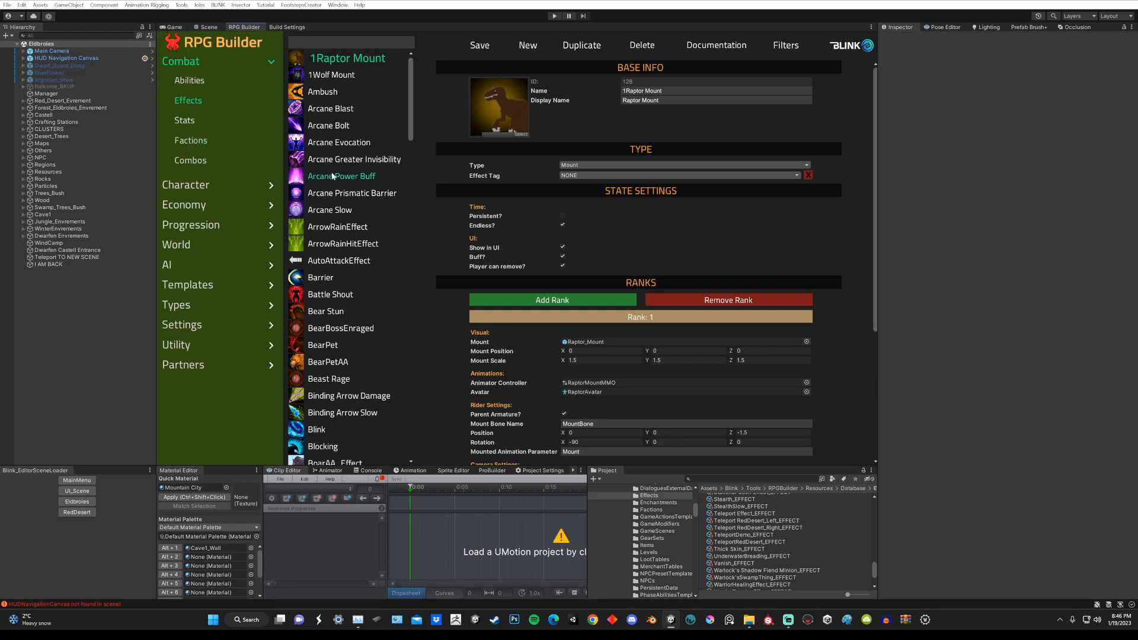
left_click(323, 42)
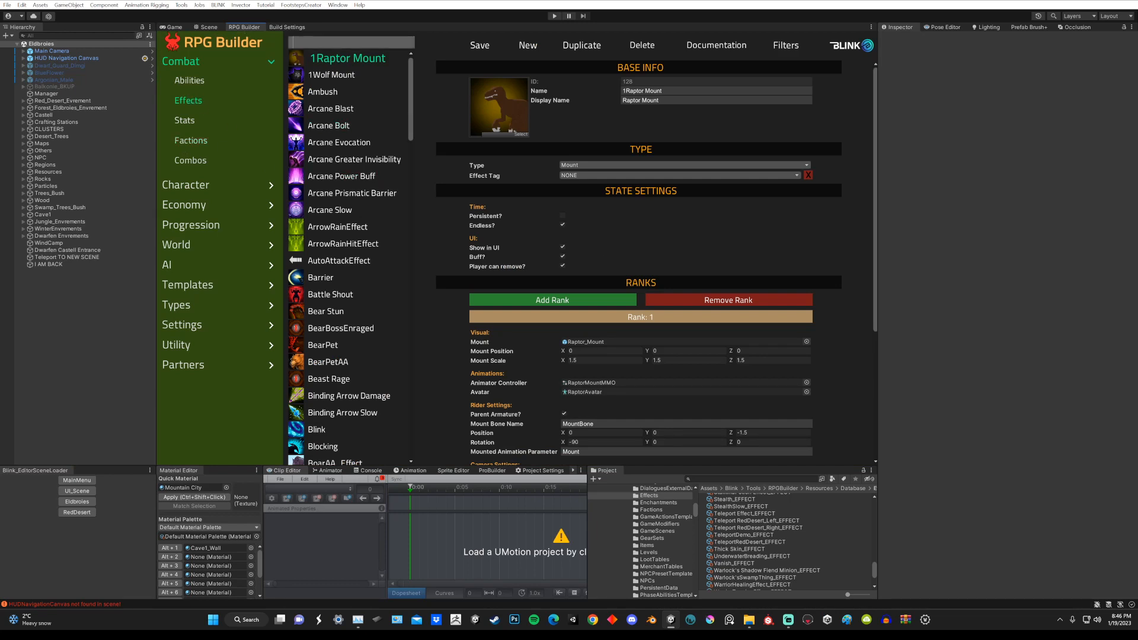
type("telpo")
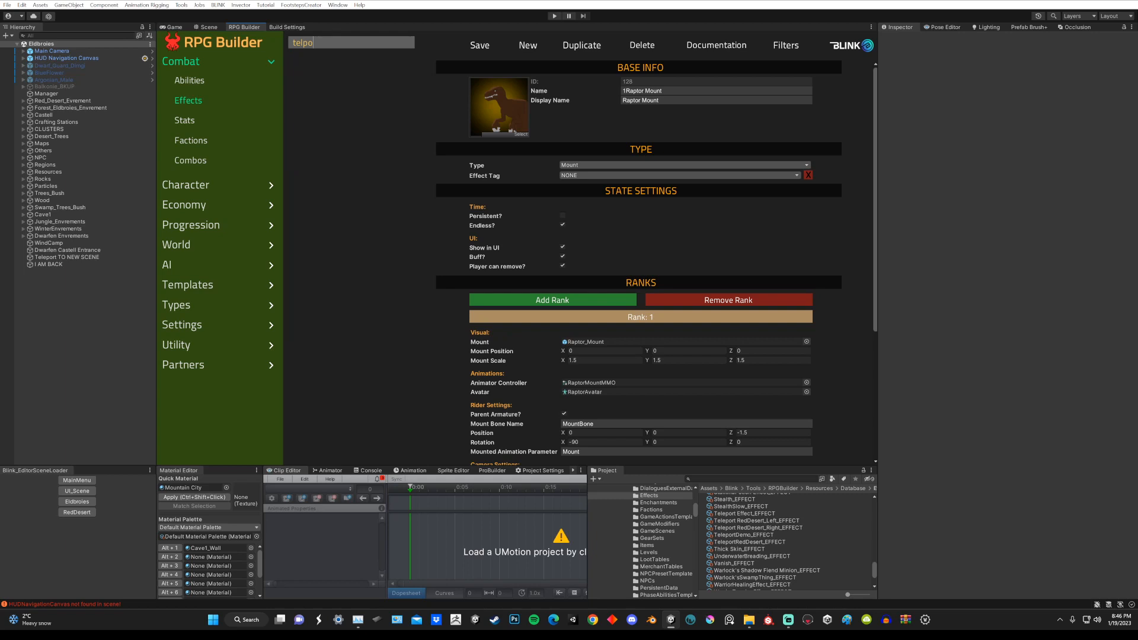
key("BackSpace")
key("BackSpace")
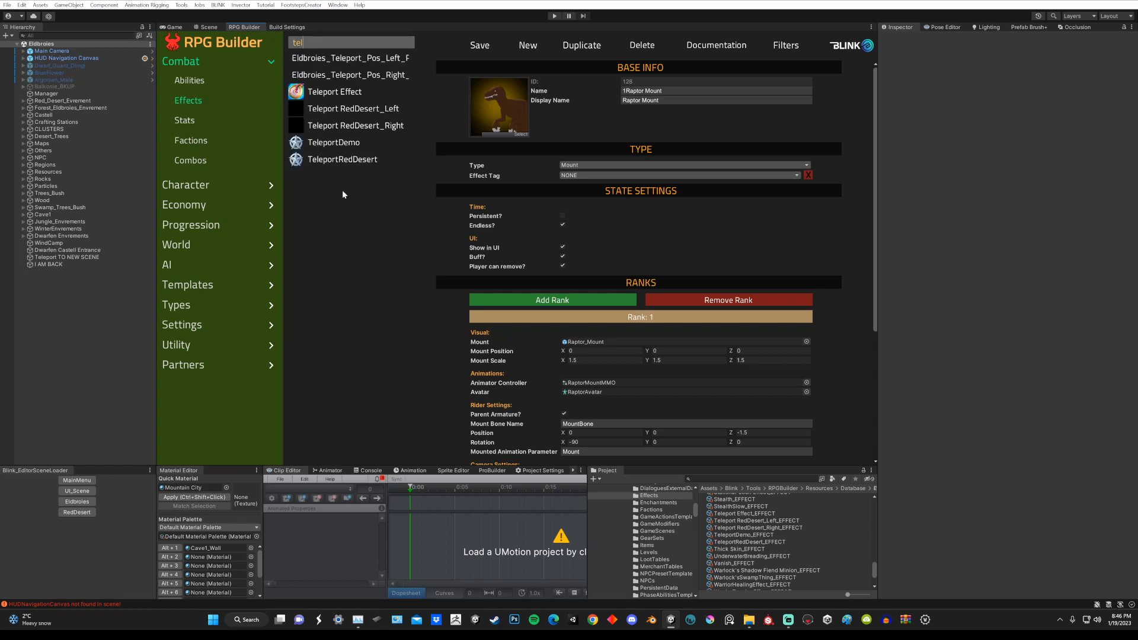
left_click(330, 142)
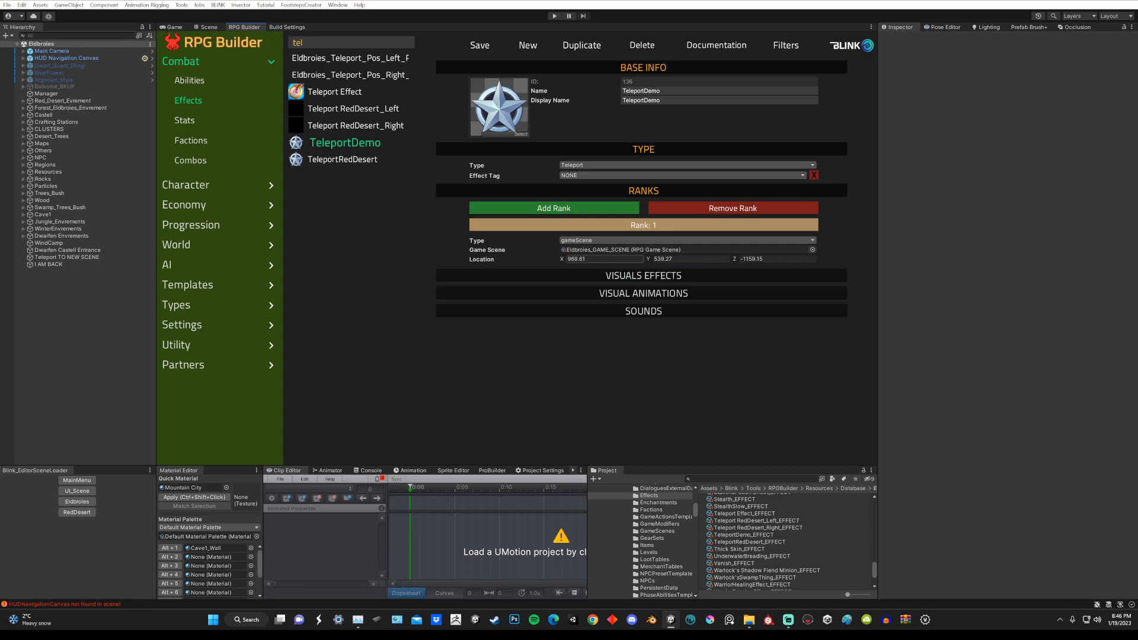
Step: Compare the I AM BACK cube's position with the TeleportDemo effect's location, and clear the effect filter
left_click(58, 265)
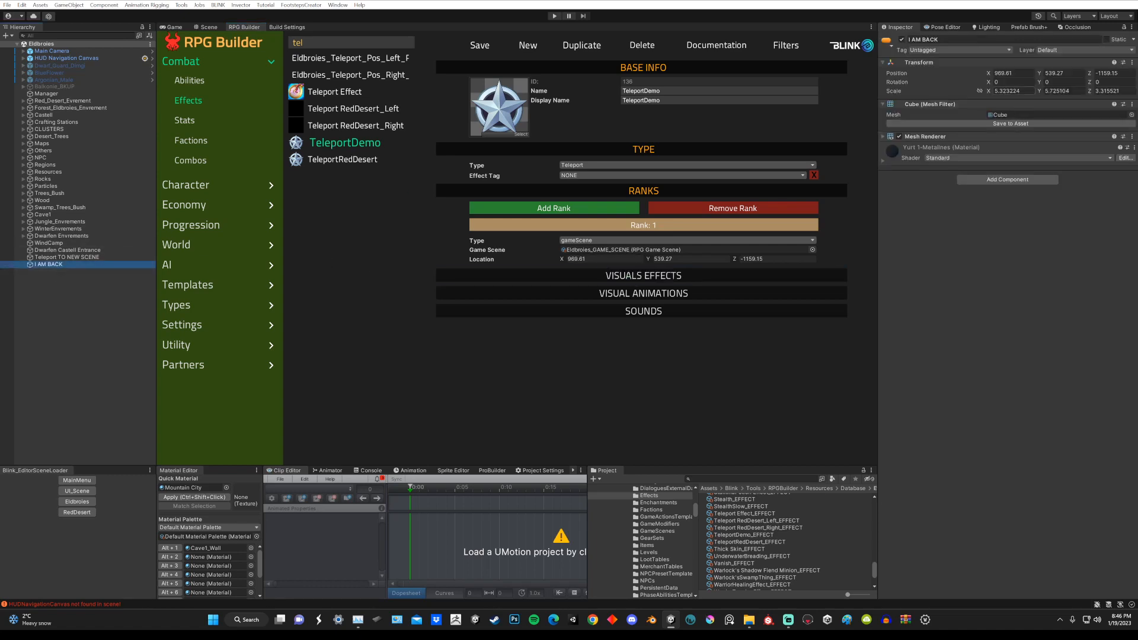
left_click(1058, 73)
key("Tab")
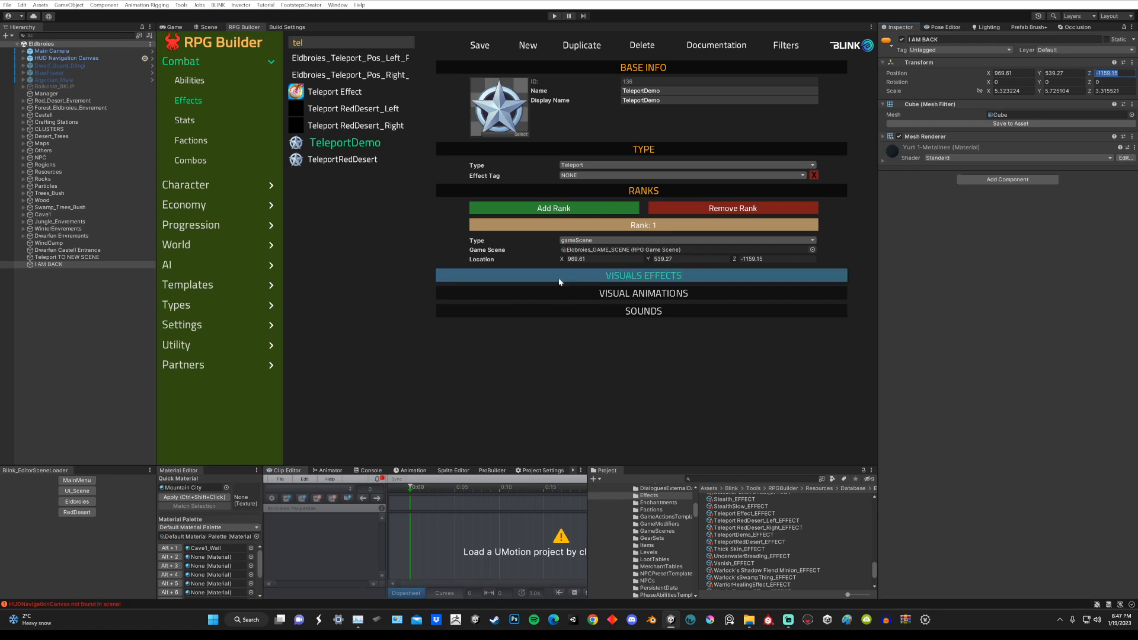
left_click_drag(313, 45, 290, 42)
key("BackSpace")
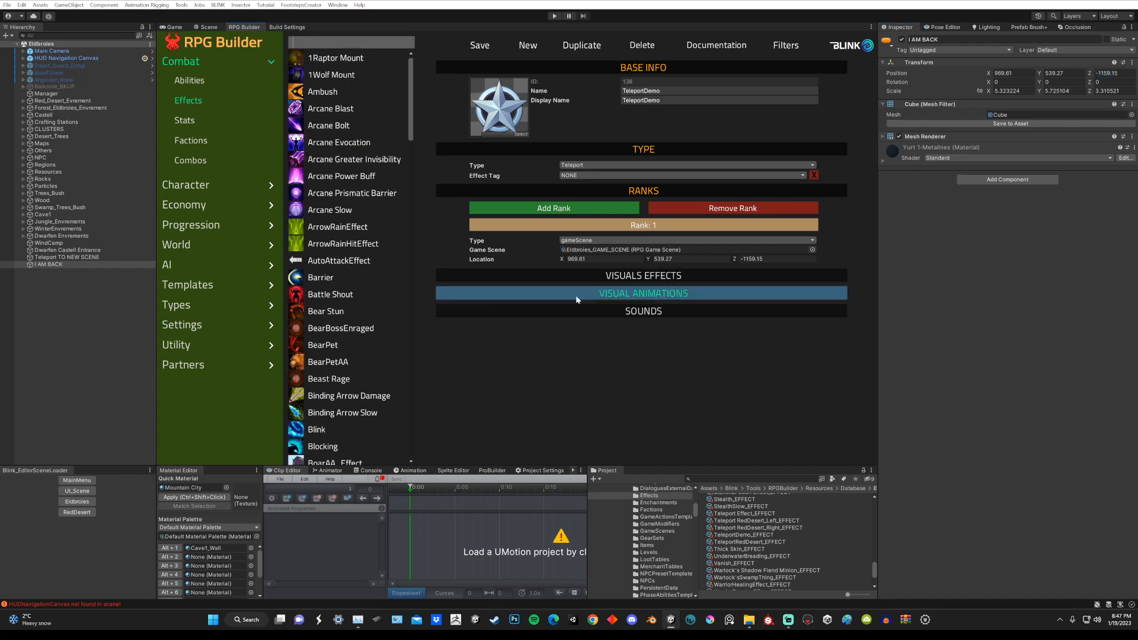
Step: Select the Teleport TO NEW SCENE cube and examine it in the scene along with its collider and Interactable Object settings
left_click(61, 257)
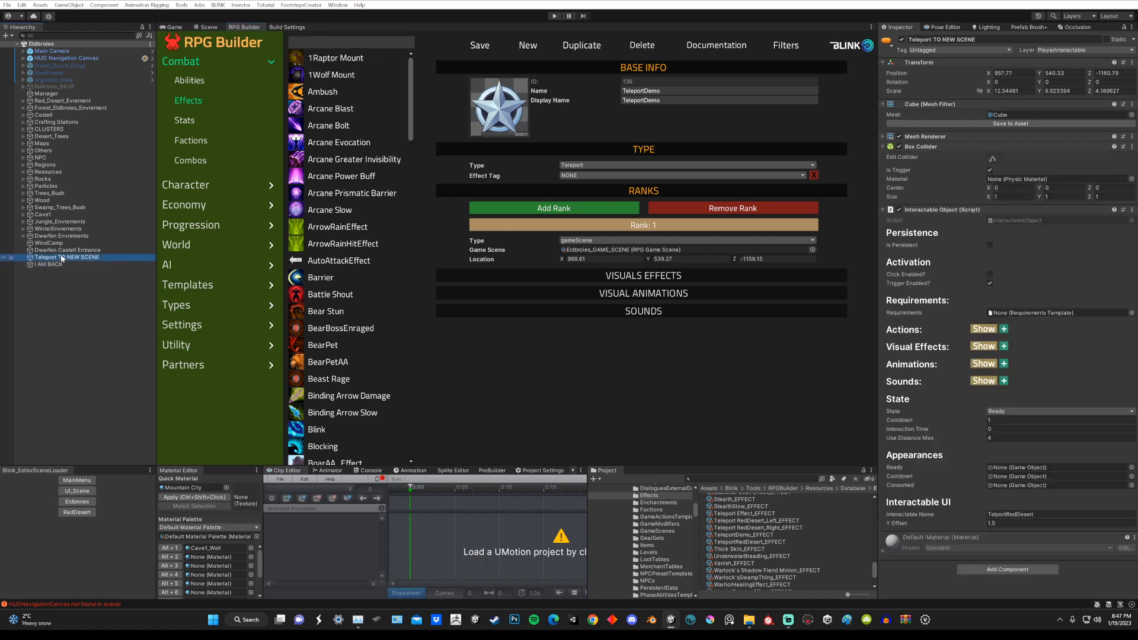
left_click(209, 27)
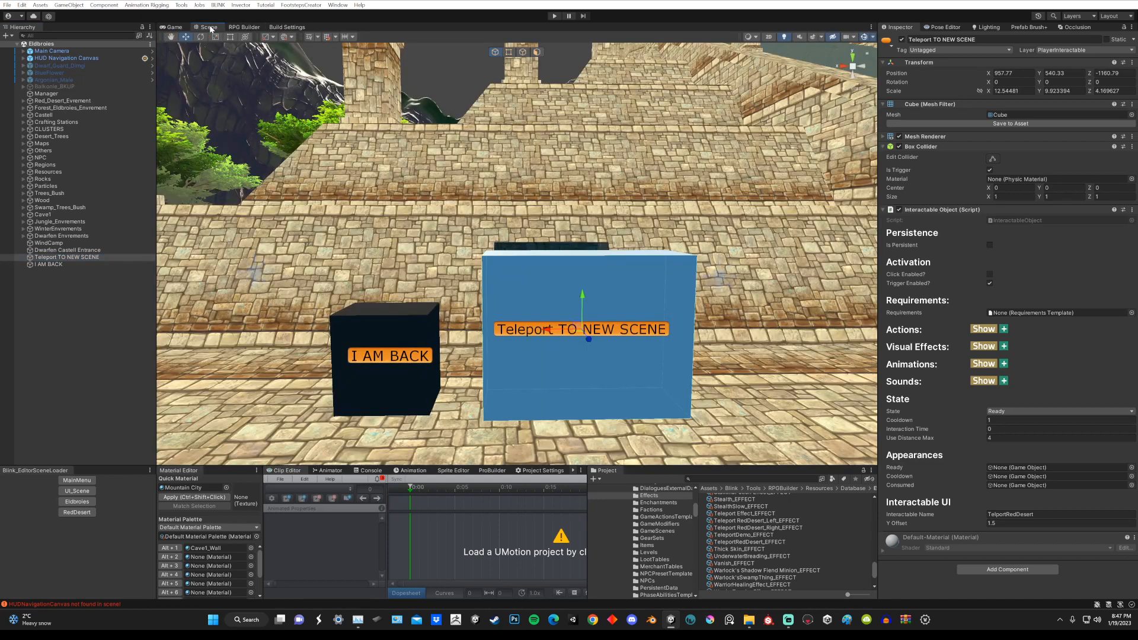
mouse_move(604, 193)
left_mouse_down("alt")
mouse_move(584, 209)
mouse_move(621, 184)
left_mouse_up("alt")
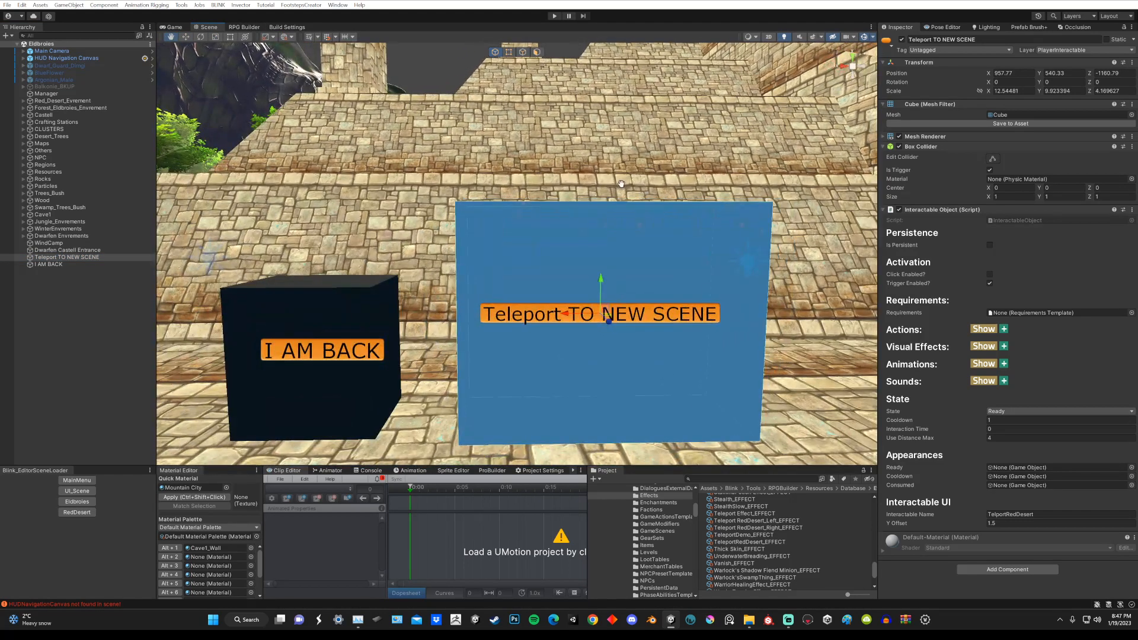
right_click_drag(621, 183, 659, 171, "alt")
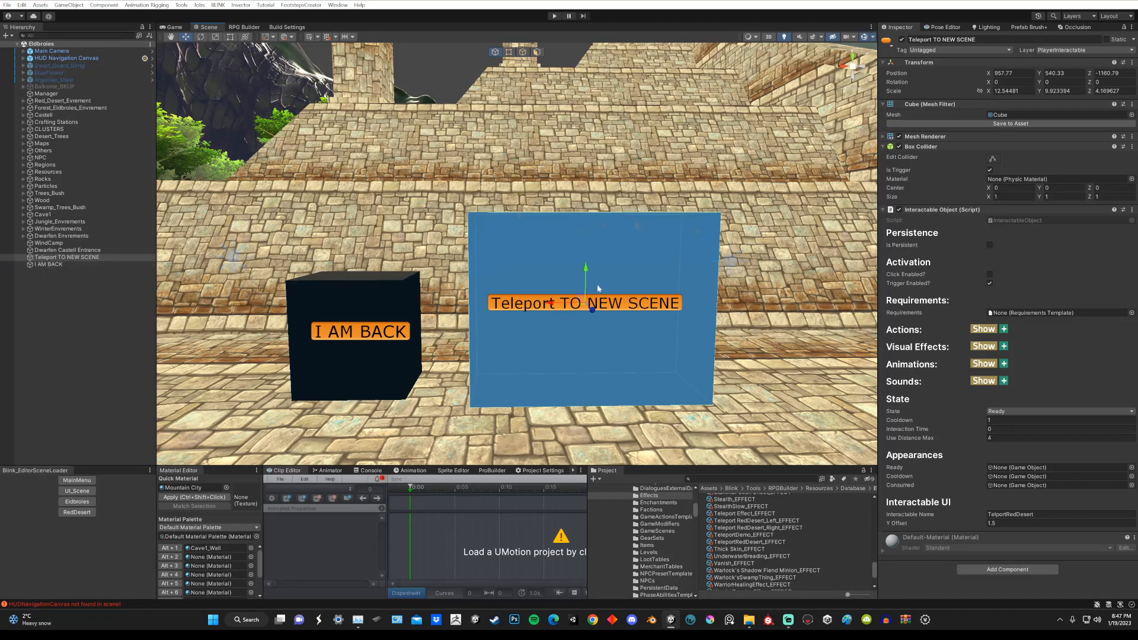
left_click_drag(596, 284, 560, 252, "alt")
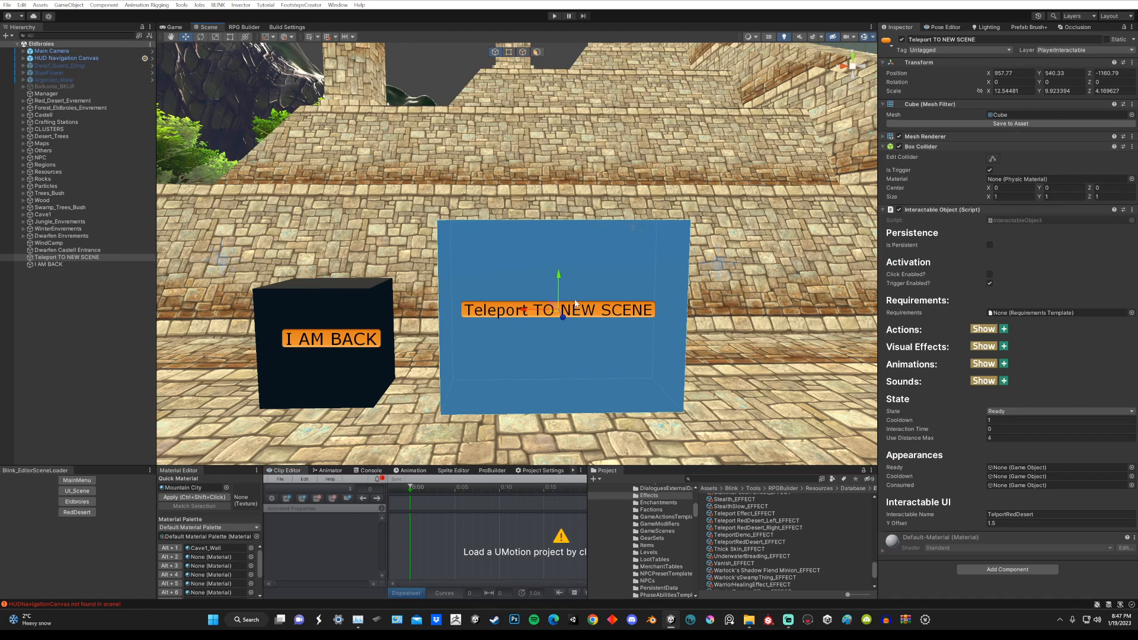
Step: Set the Teleport TO NEW SCENE cube's layer to Default, and give its Interactable UI a Y offset of 0 and an empty name
left_click(1057, 51)
left_click(1061, 64)
left_click(1007, 523)
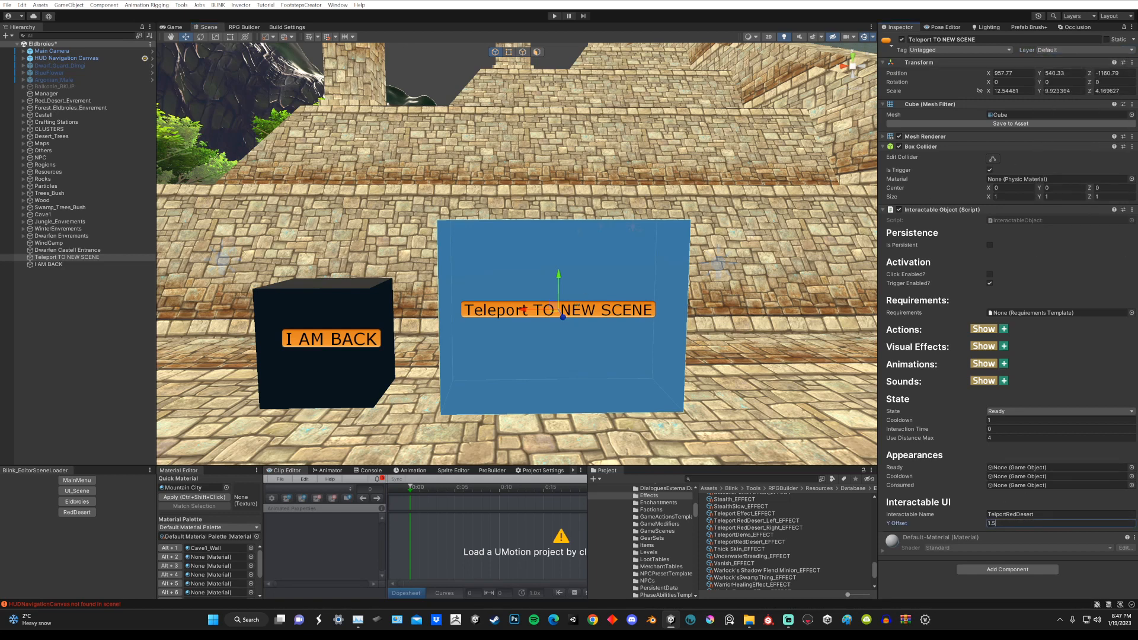
type("0")
left_click(953, 513)
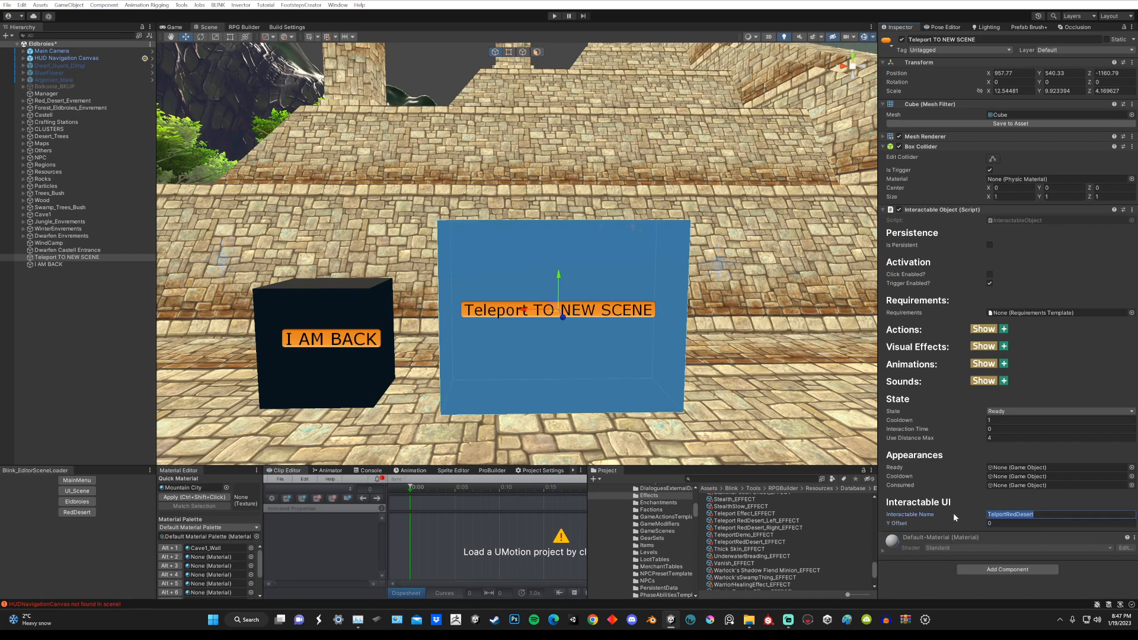
key("BackSpace")
right_click_drag(575, 289, 596, 287)
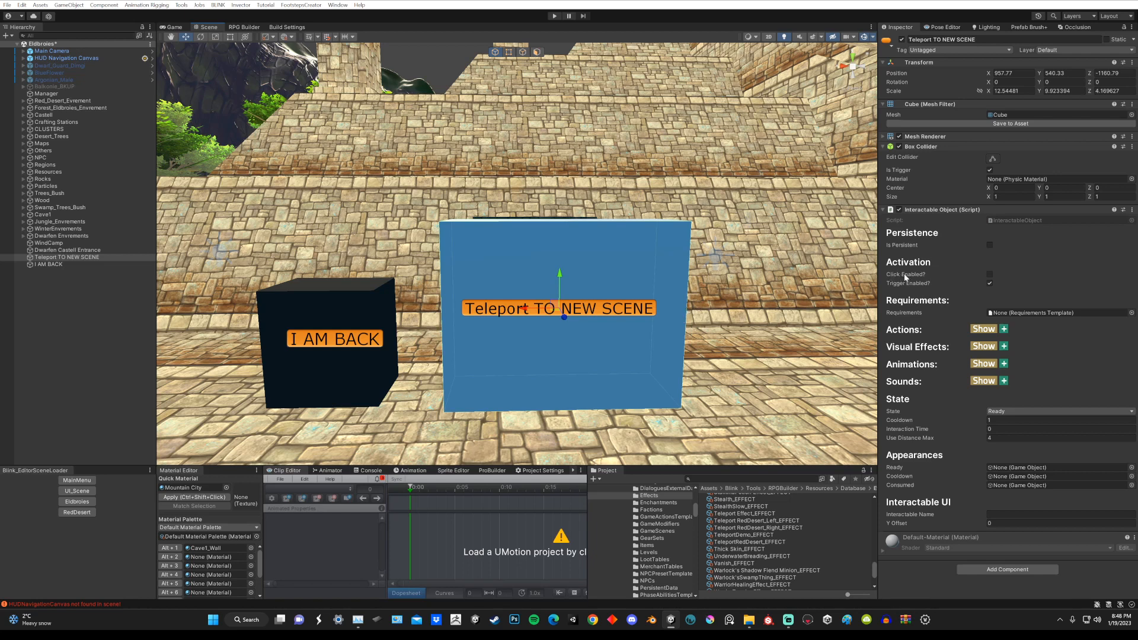
Step: Review the cube's click and trigger activation options and the RPG effect assigned to its action, including the list of selectable effects
left_click(989, 275)
left_click(989, 275)
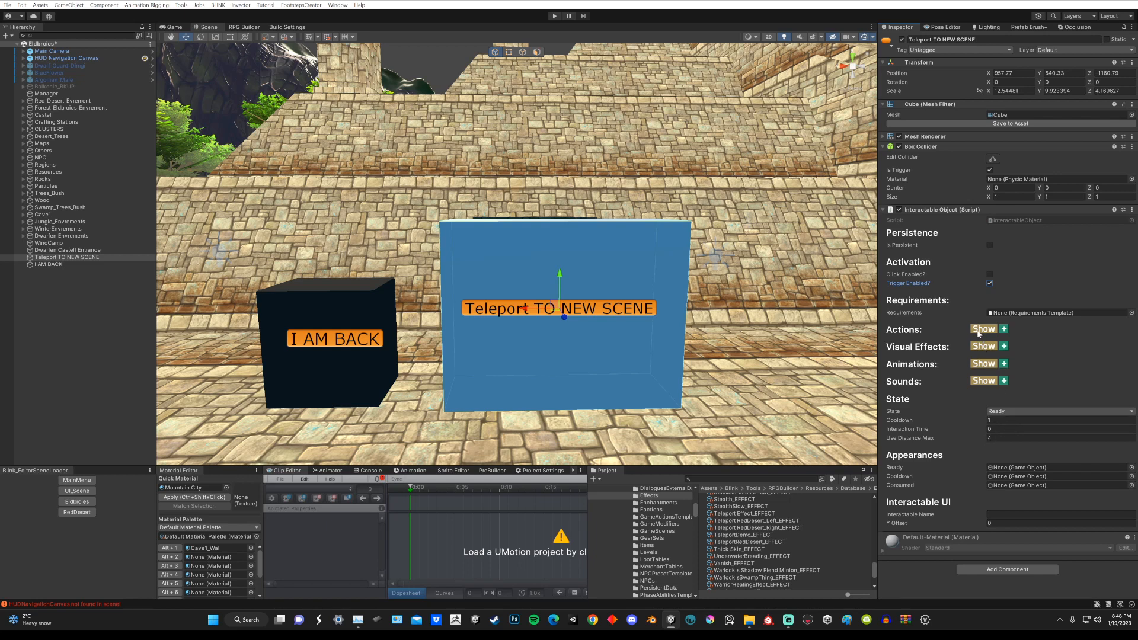
left_click_drag(876, 336, 852, 337)
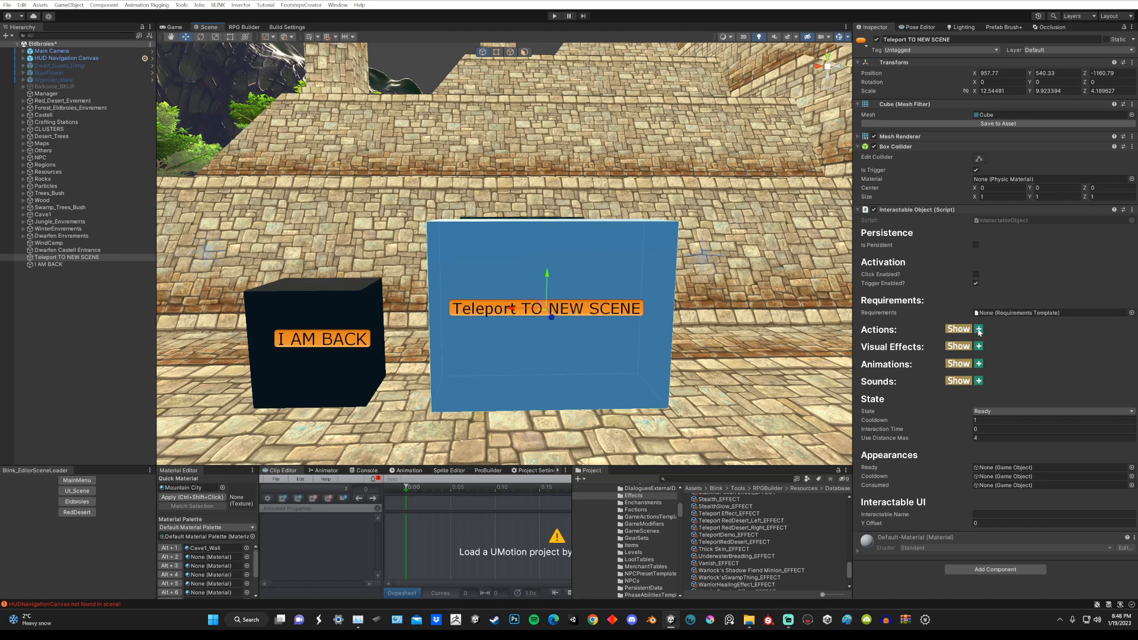
left_click(958, 329)
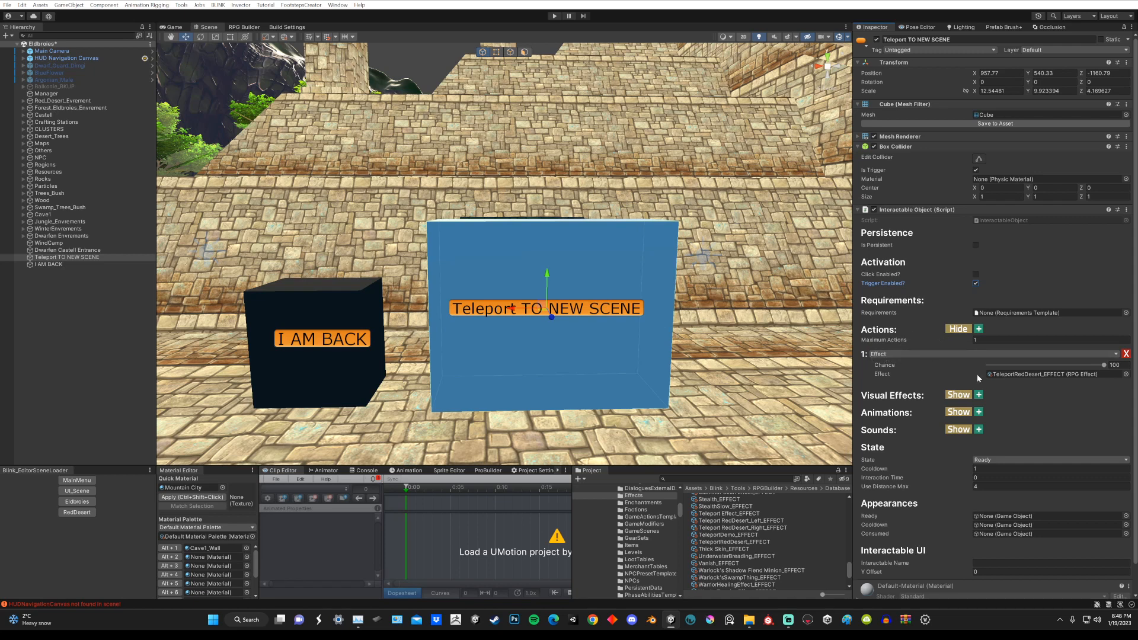
left_click(1018, 375)
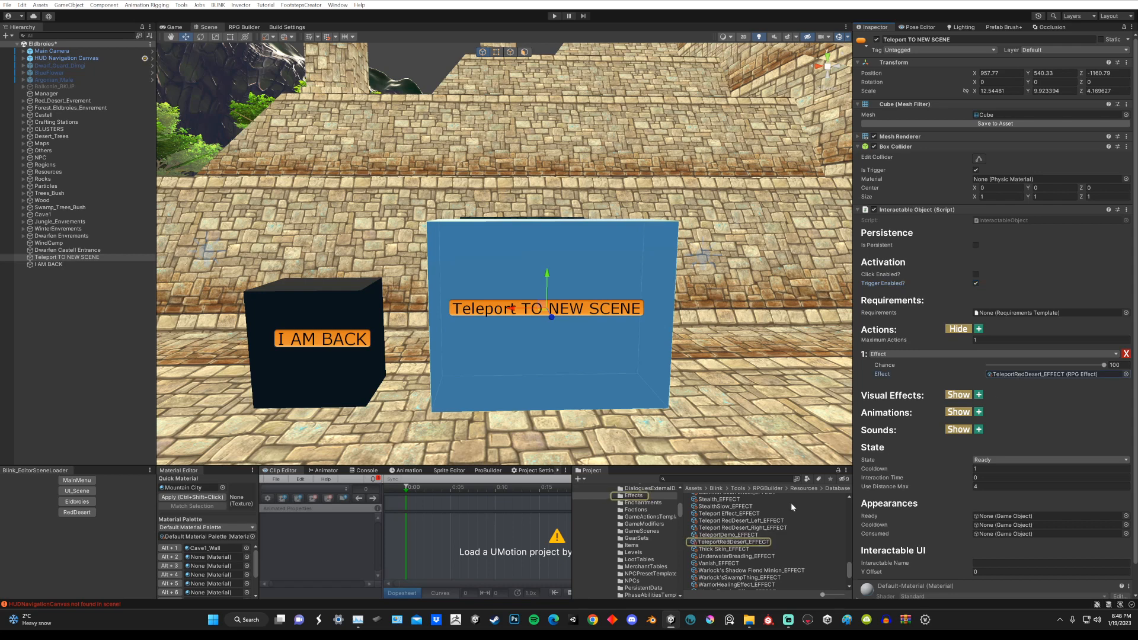
left_click(1126, 374)
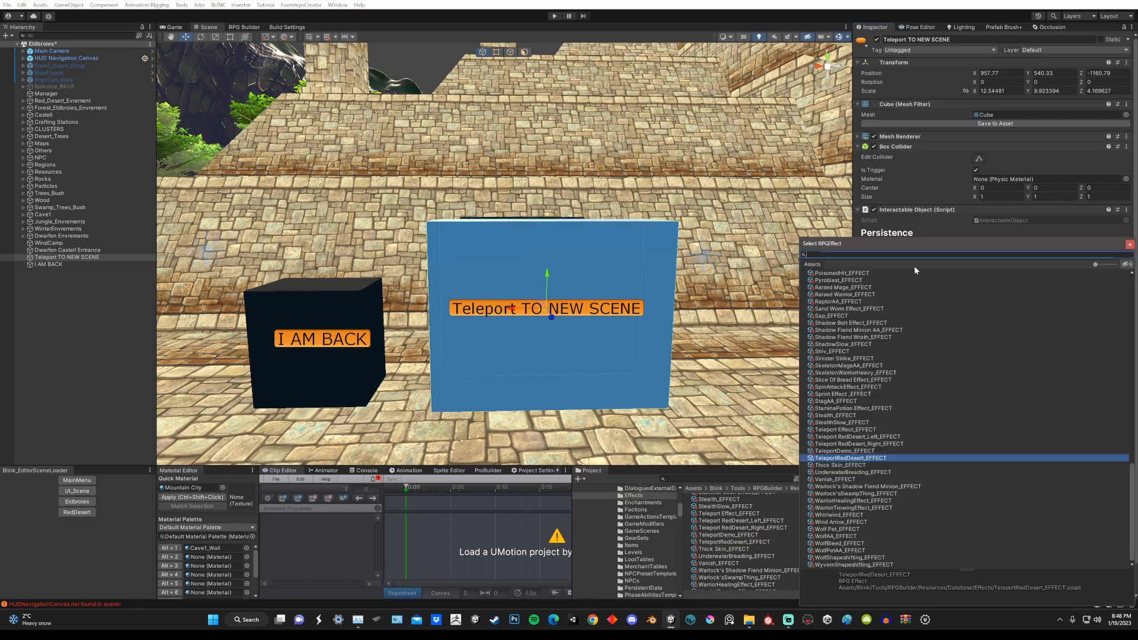
left_click_drag(913, 244, 650, 203)
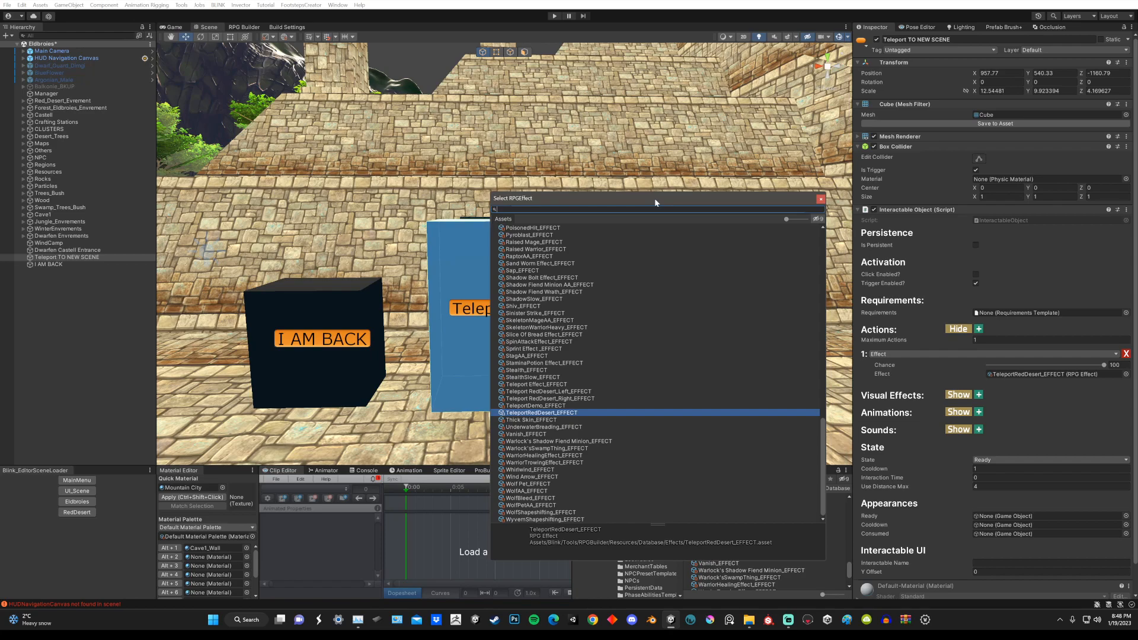
left_click(820, 200)
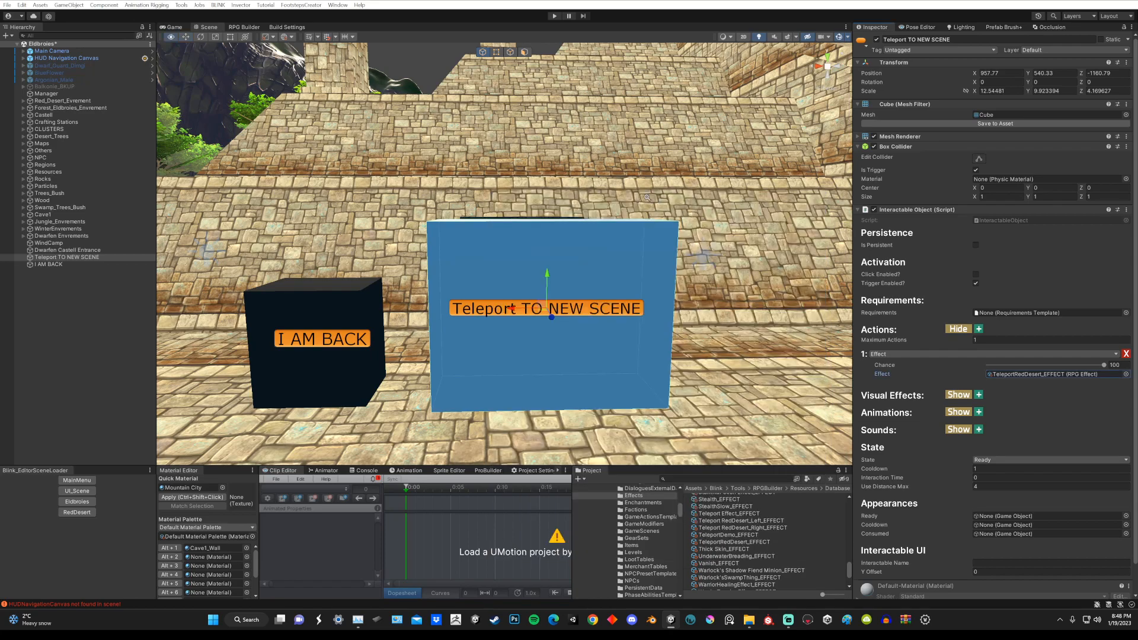
Step: Inspect the left and right RedDesert and Eldbroies teleport objects in the Teleports_Scene group under Others
right_click_drag(646, 197, 545, 225, "alt")
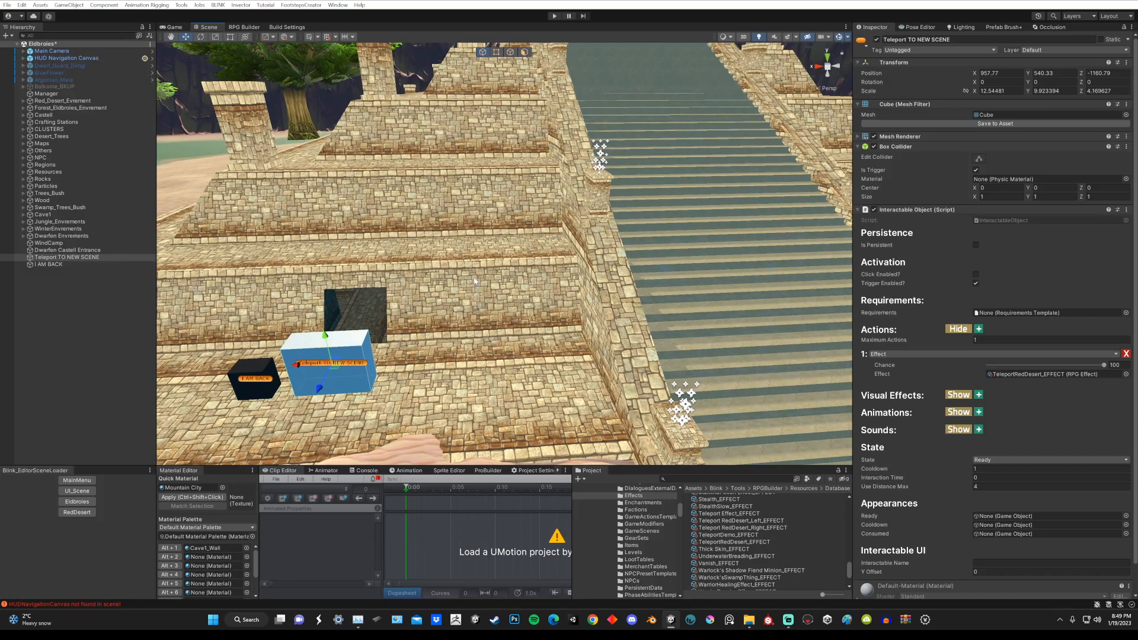
right_click_drag(474, 281, 444, 275)
right_click_drag(172, 253, 215, 241)
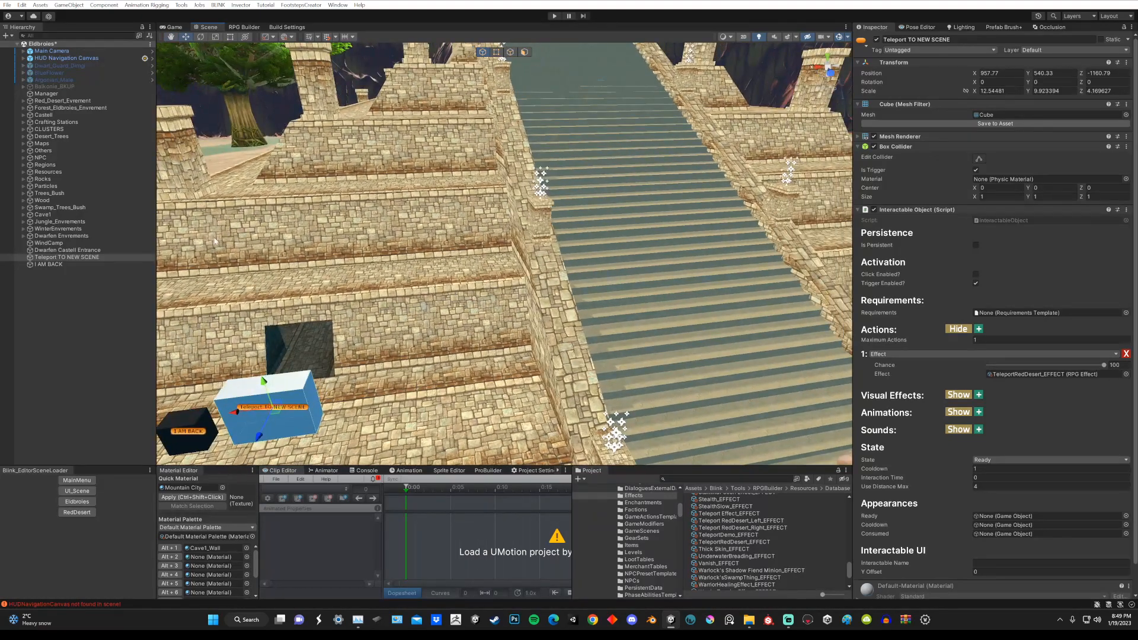
left_click(23, 150)
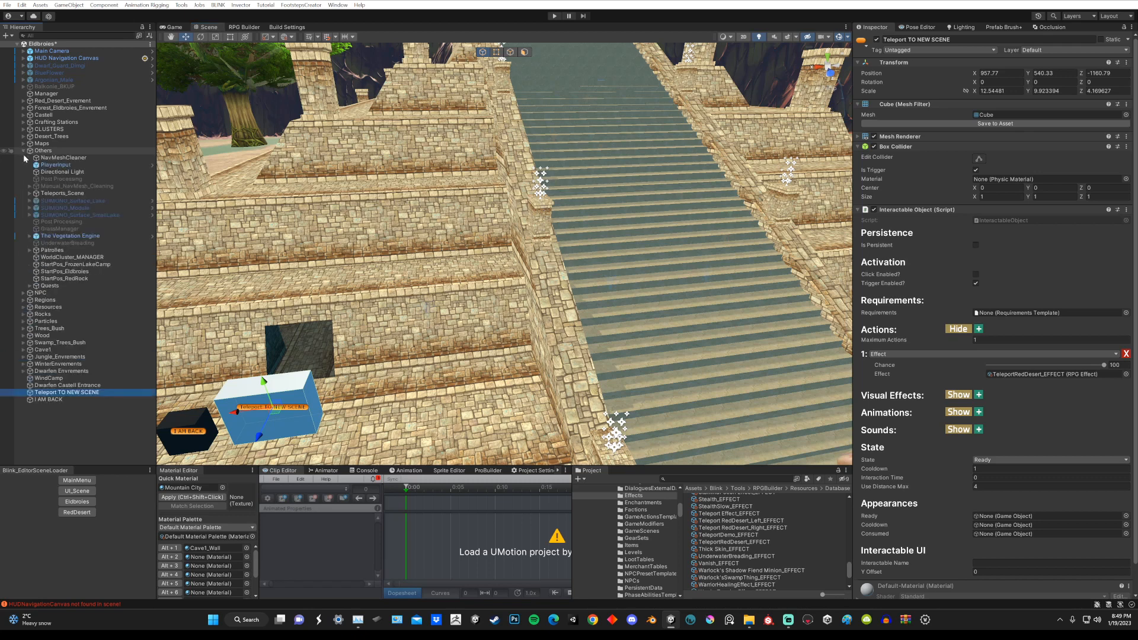
left_click(29, 193)
left_click(68, 200)
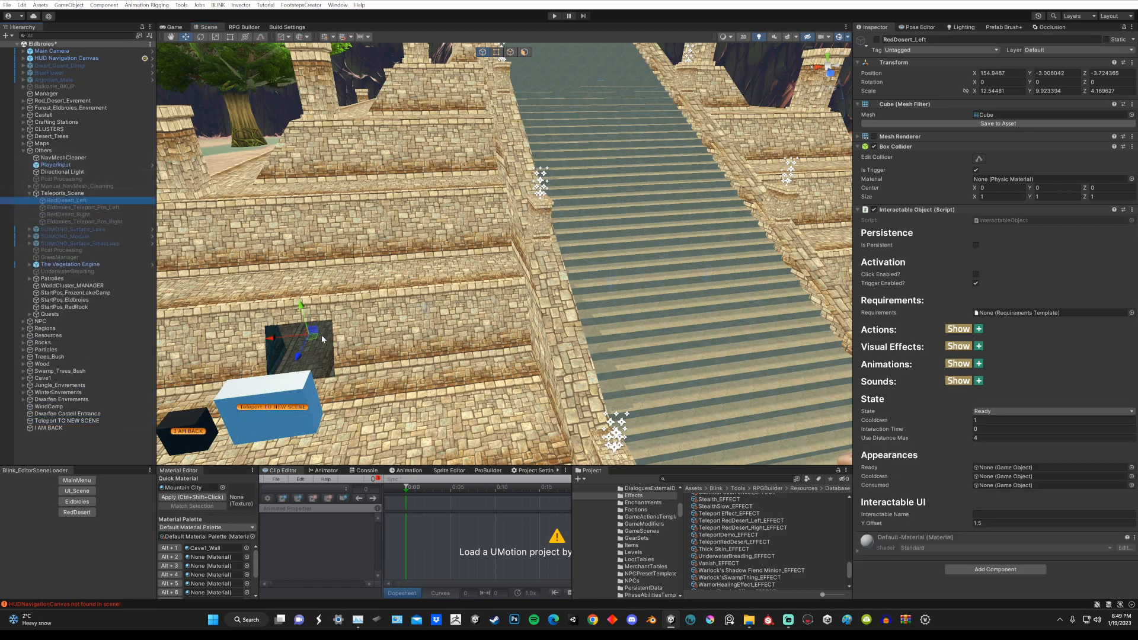
left_click(111, 208)
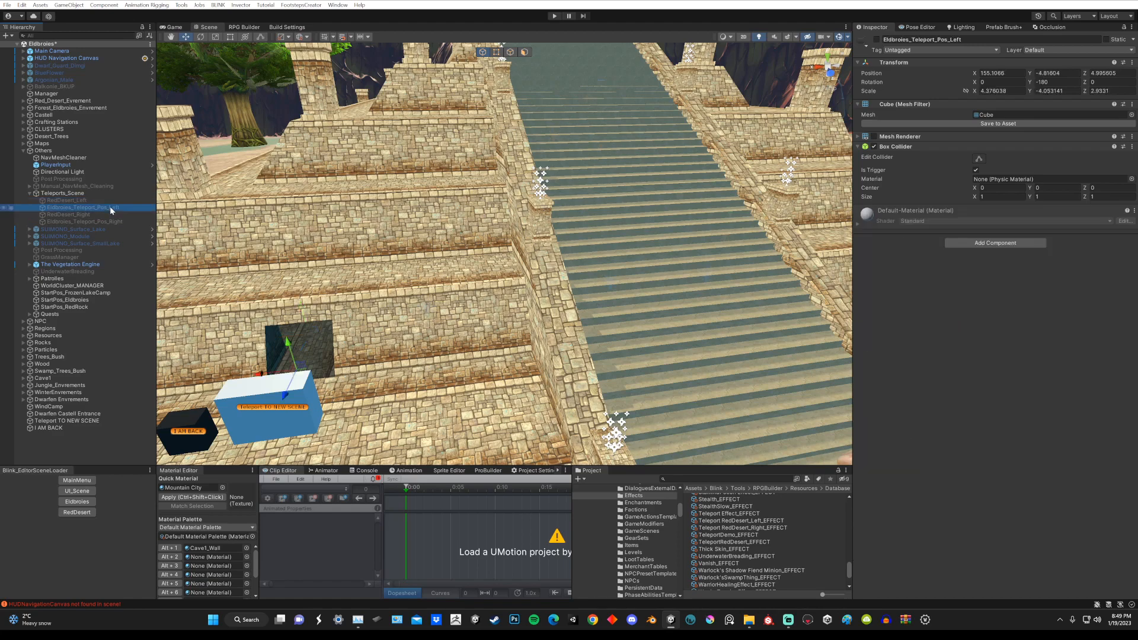
double_click(95, 214)
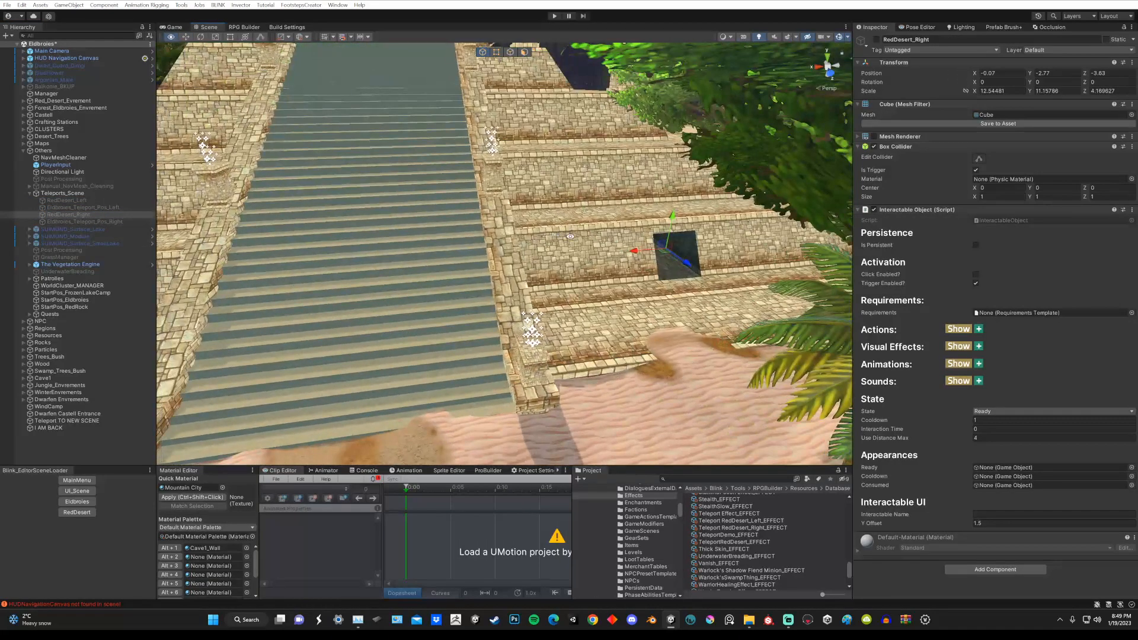
left_click(99, 222)
Step: Examine both teleport entrances on the pyramid, then collapse the Teleports_Scene group and check the group object itself
middle_click_drag(182, 240, 662, 239)
left_click_drag(594, 210, 521, 223, "alt")
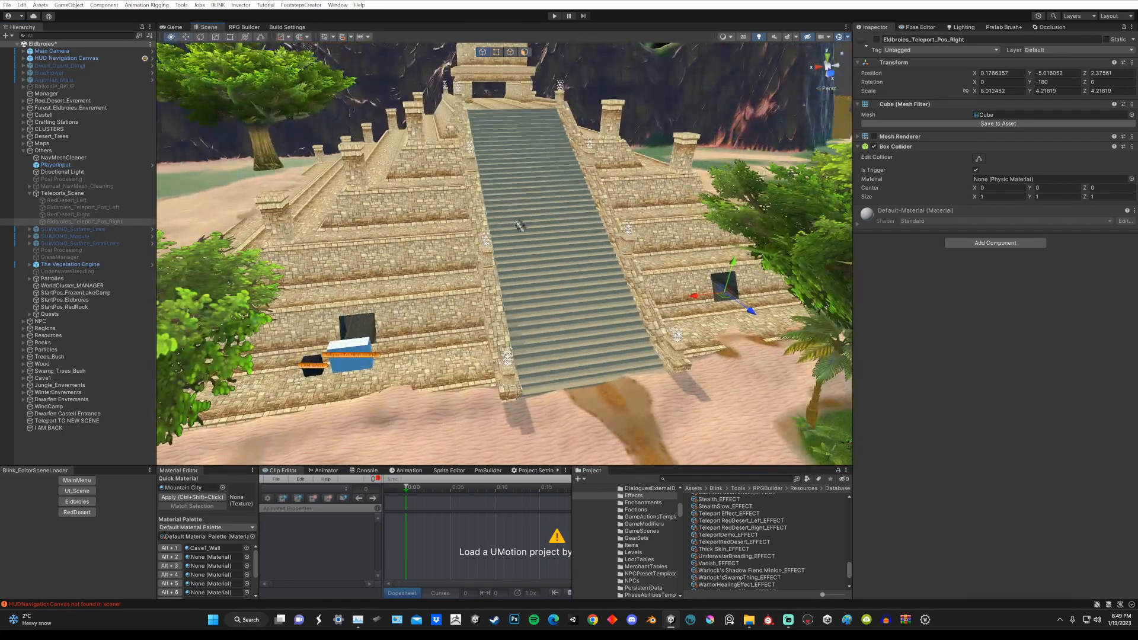
scroll(521, 224, "up", 3)
left_click_drag(445, 266, 466, 262, "alt")
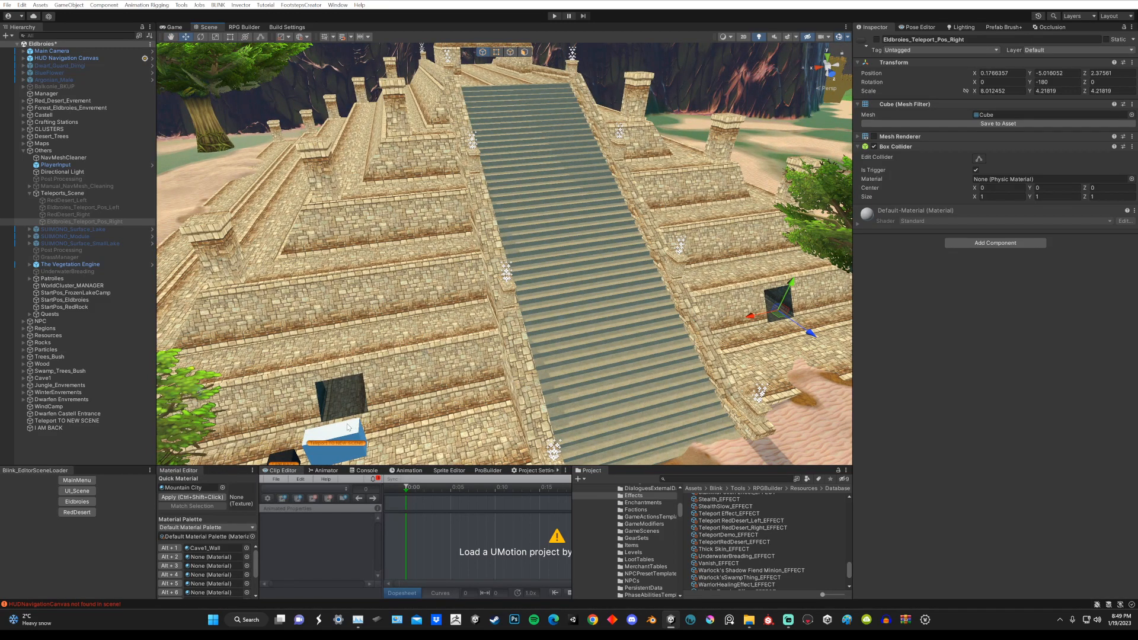
middle_click_drag(458, 399, 461, 331)
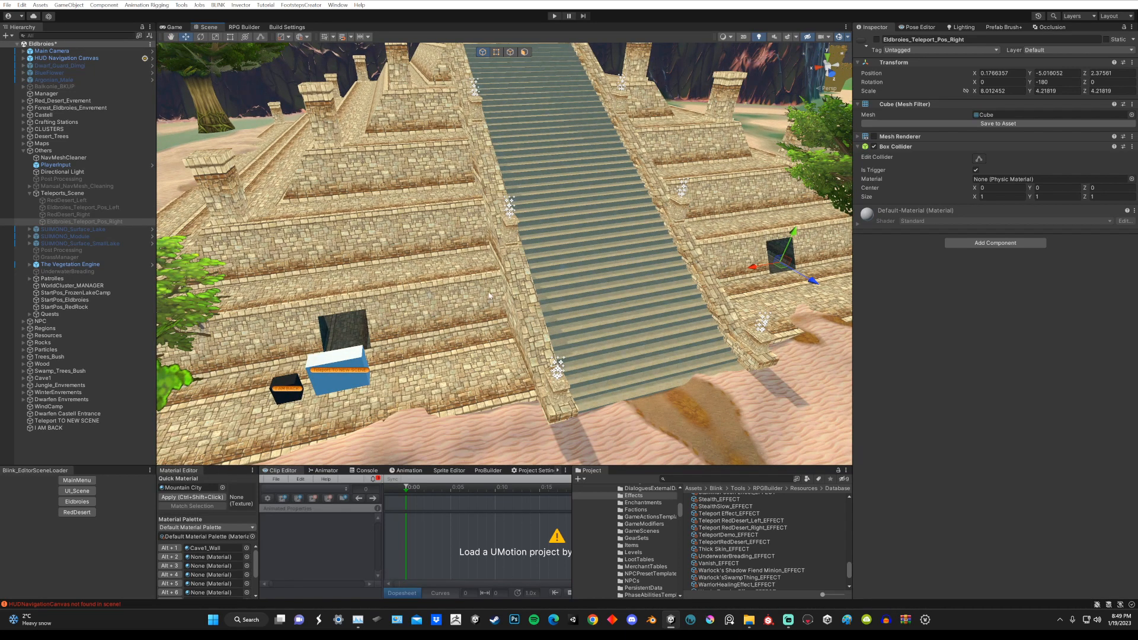
left_click(30, 193)
left_click(62, 194)
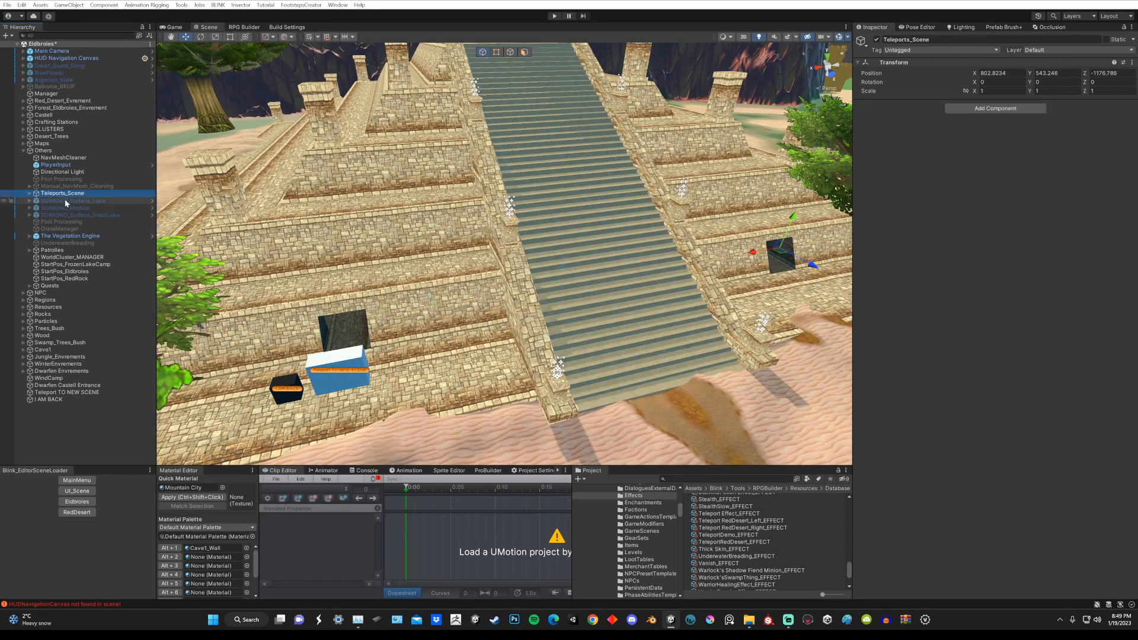
left_click(875, 41)
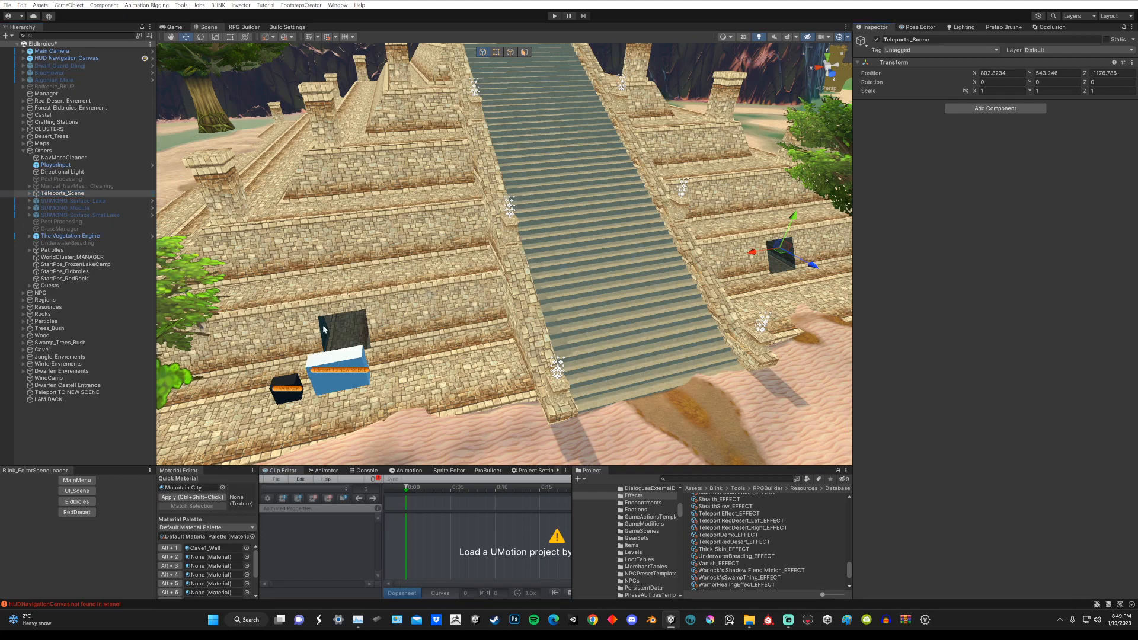
Step: Select the Teleport TO NEW SCENE cube, add a second effect action to it and remove that action again
middle_click_drag(323, 330, 459, 292)
scroll(476, 282, "up", 8)
right_click_drag(569, 295, 582, 286)
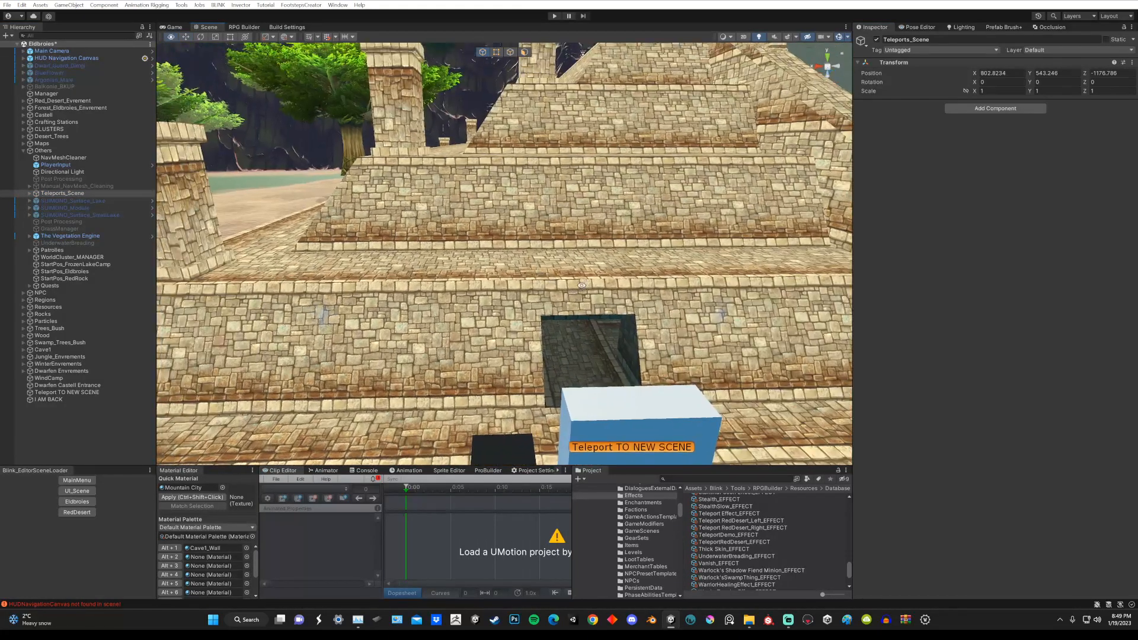
left_click_drag(581, 285, 559, 259, "alt")
scroll(557, 259, "up", 1)
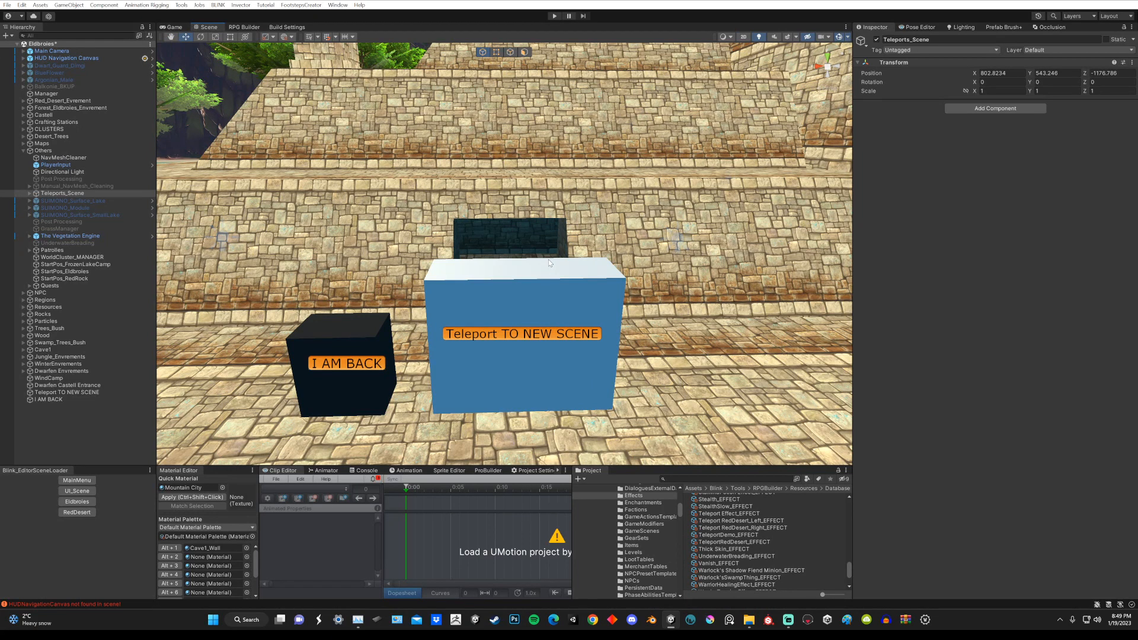
left_click(534, 304)
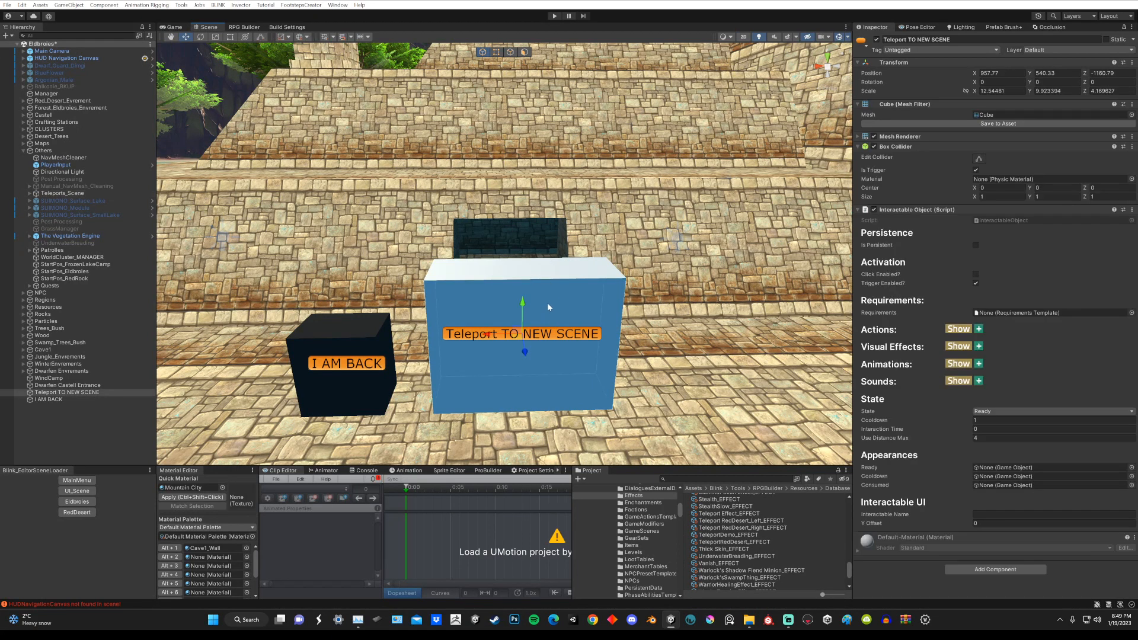
left_click(979, 330)
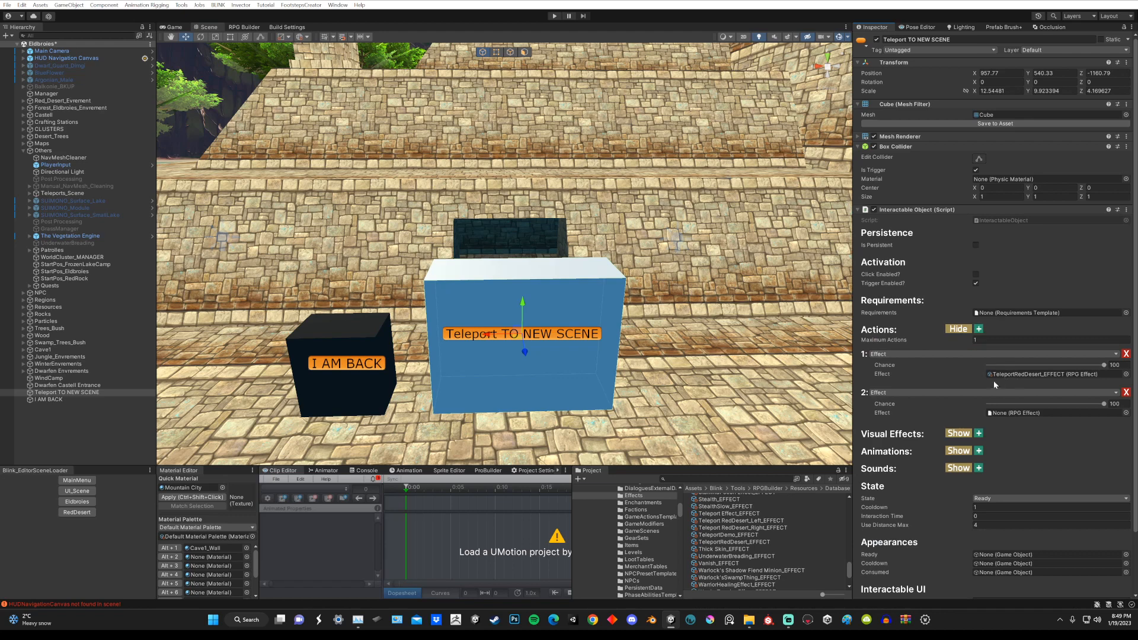
left_click(1126, 392)
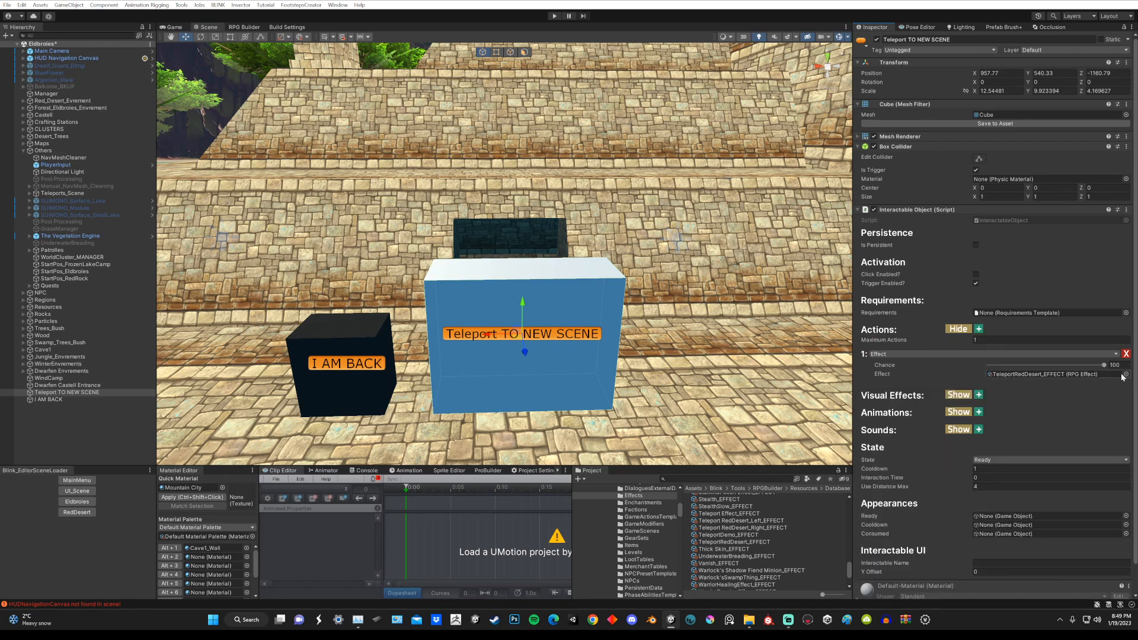
Step: Check TeleportRedDesert_EFFECT in the cube's effect choices, then filter the RPG Builder effects by "tel" and open TeleportRedDesert
left_click(1125, 375)
left_click_drag(866, 246, 565, 183)
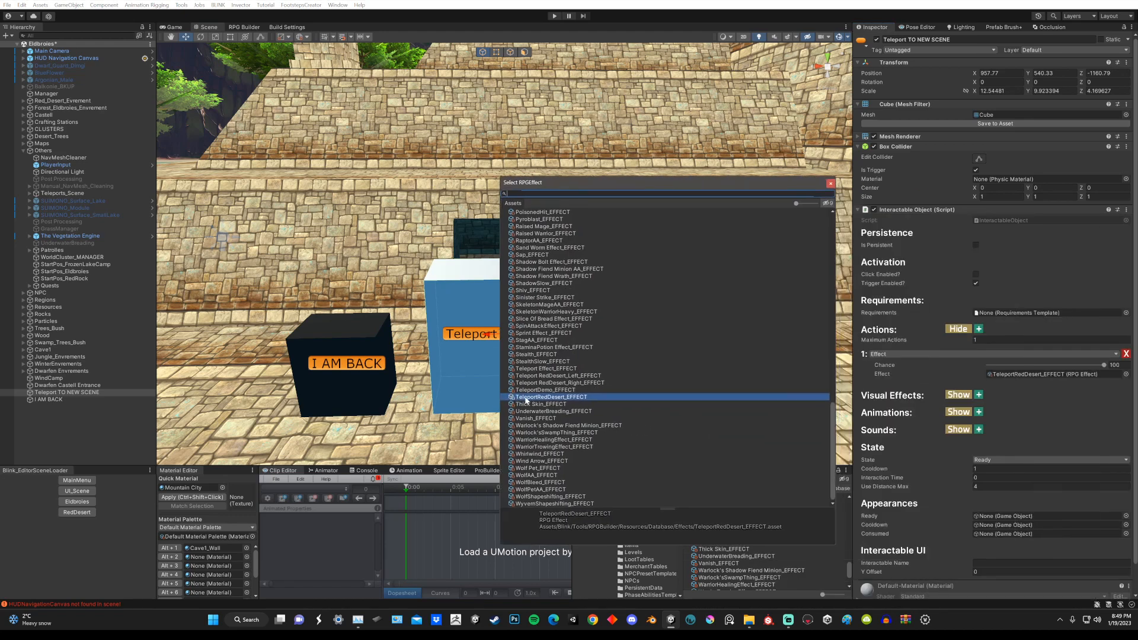
left_click(830, 185)
left_click(244, 27)
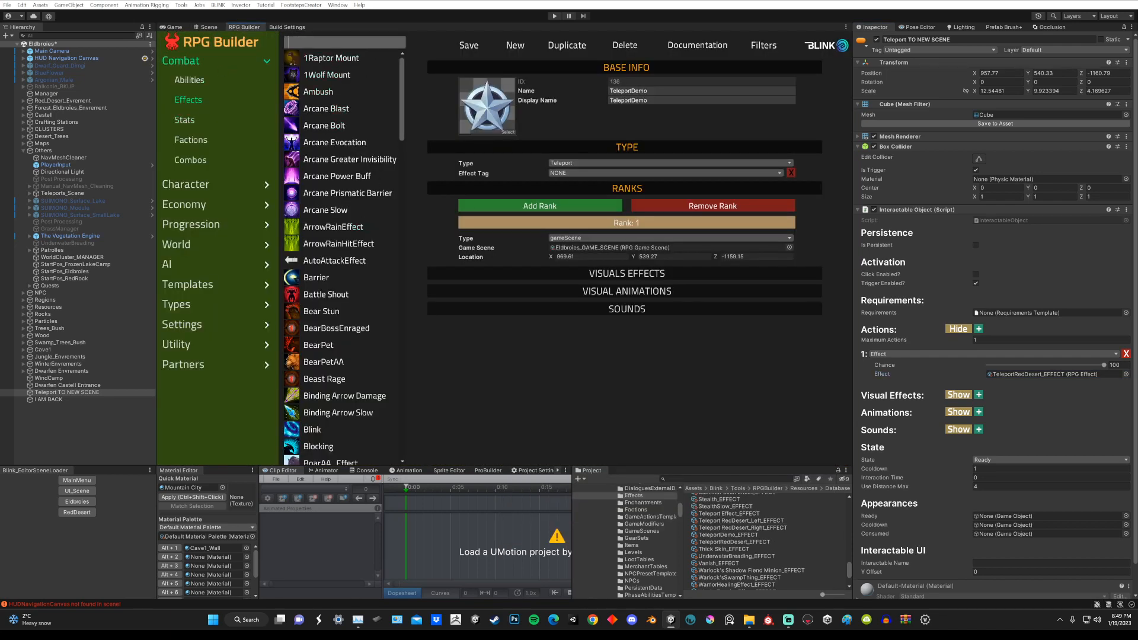
type("tel")
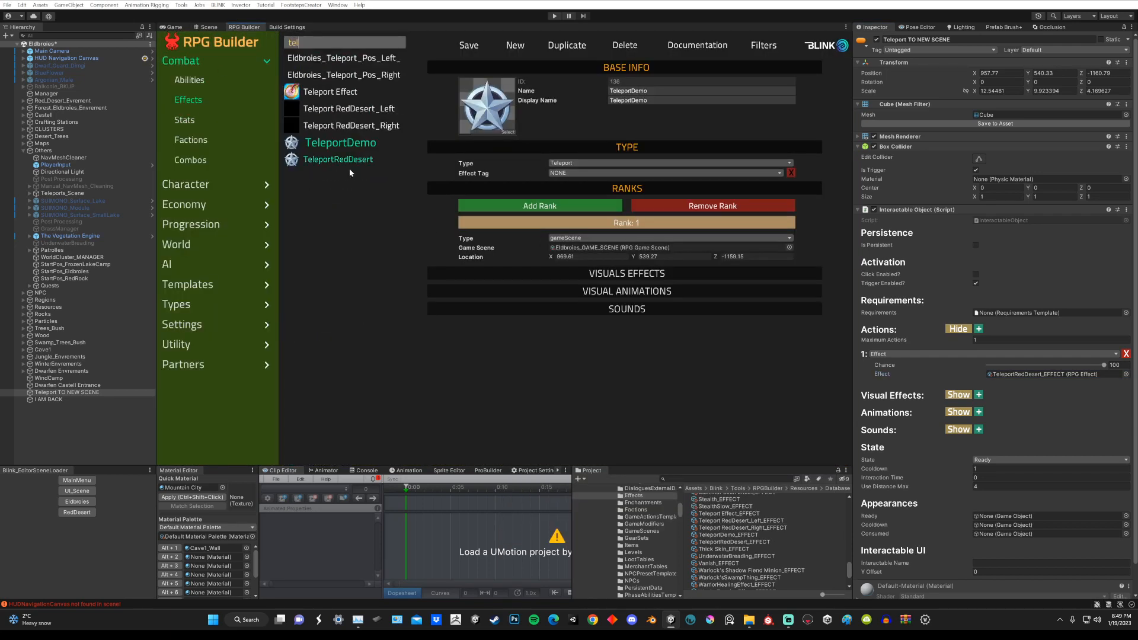
left_click(332, 161)
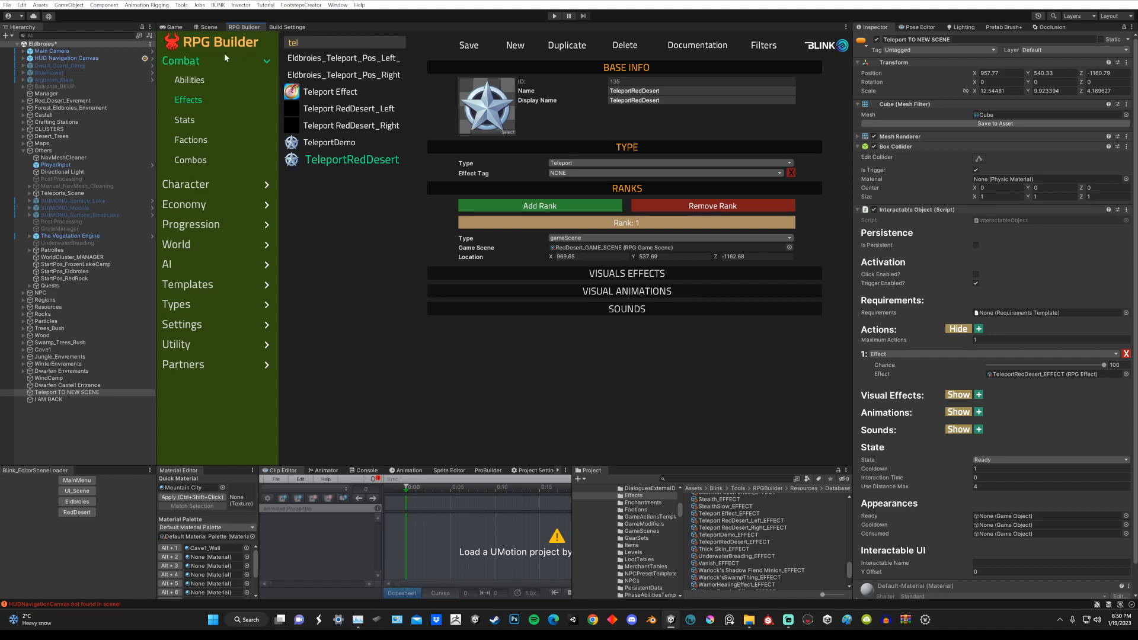
Step: Recheck the cube's interactable settings in the scene view, then load the RedDesert scene, saving the changes to Eldbroies
left_click(209, 27)
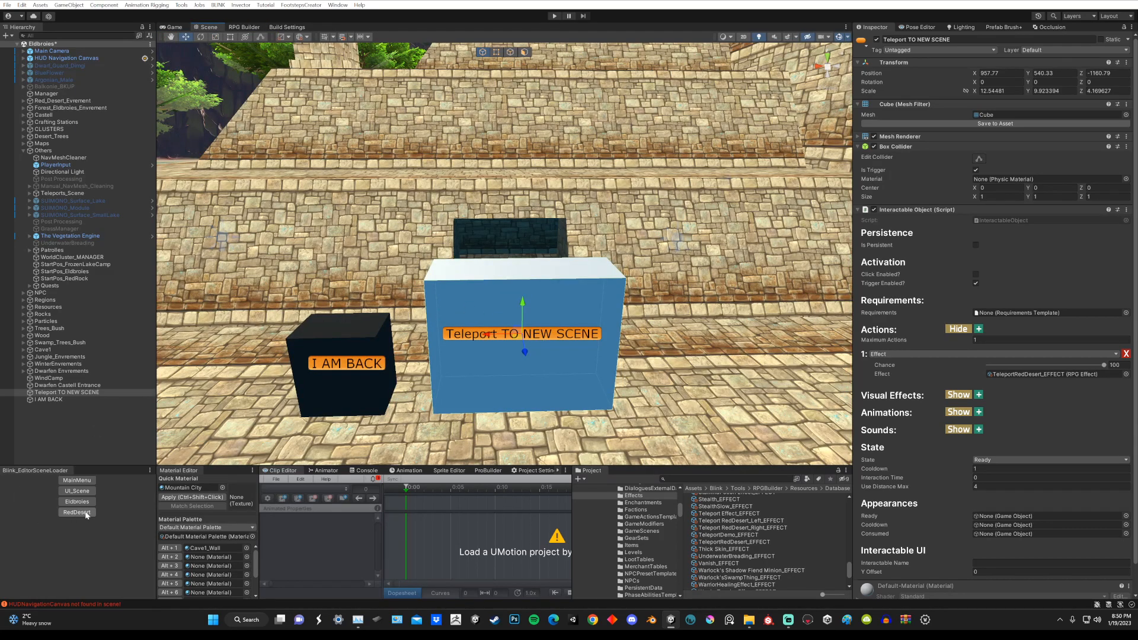
scroll(1058, 385, "down", 1)
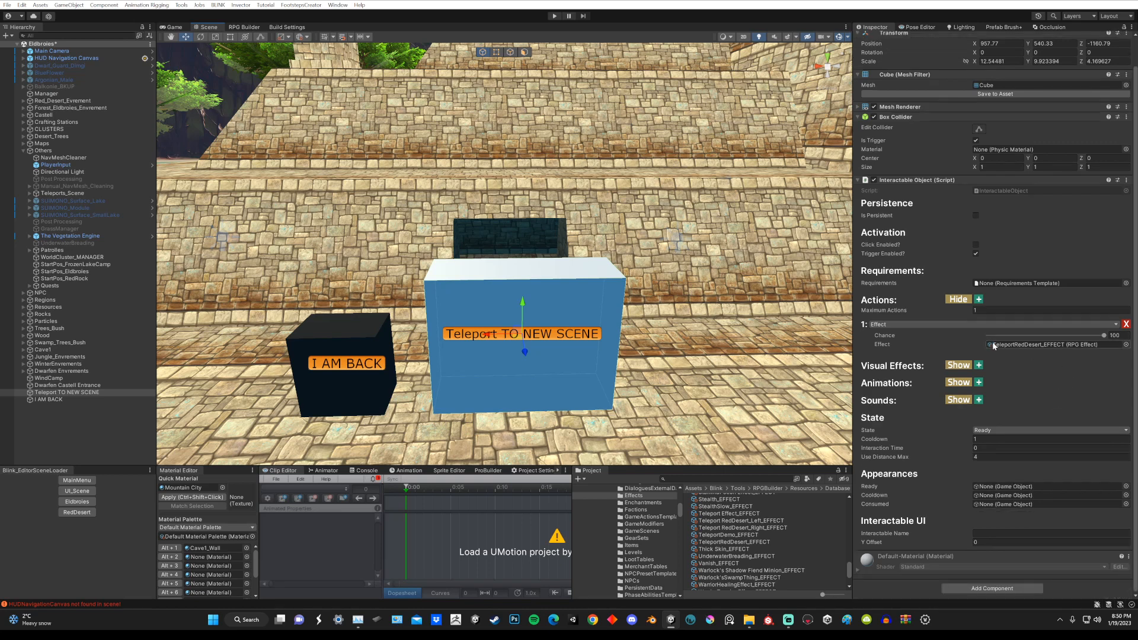
scroll(1010, 324, "up", 1)
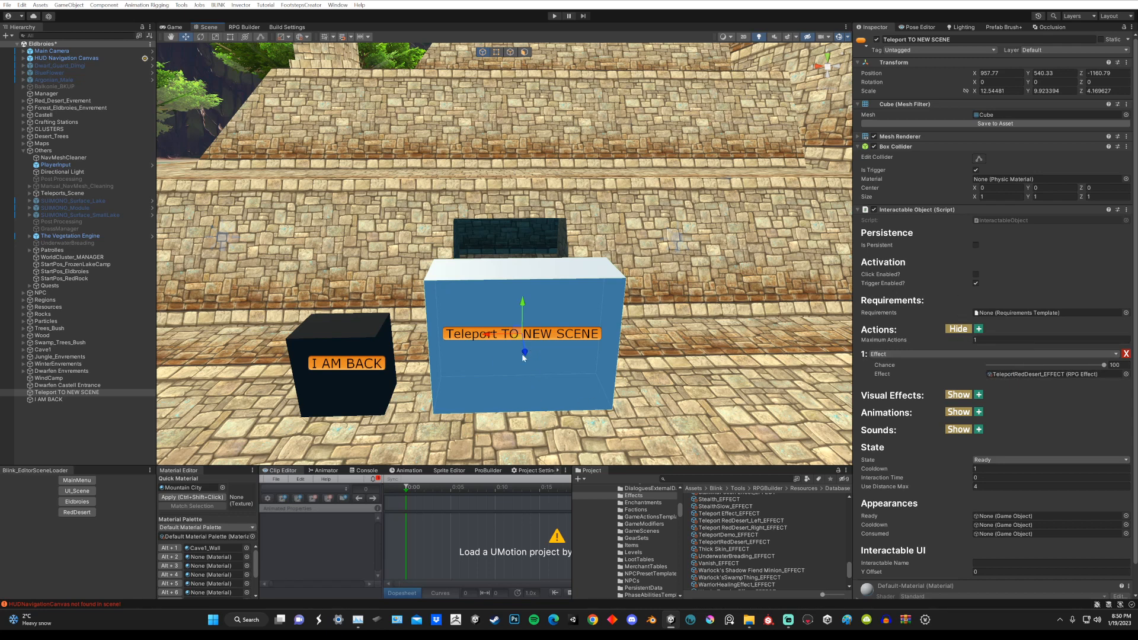
left_click(75, 514)
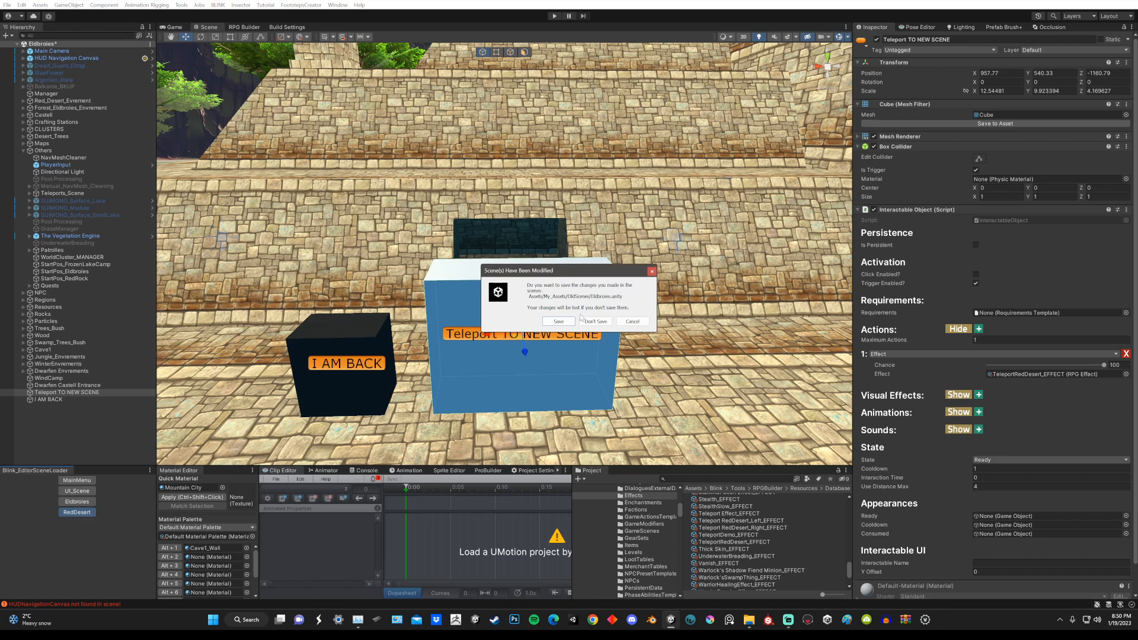
left_click(558, 321)
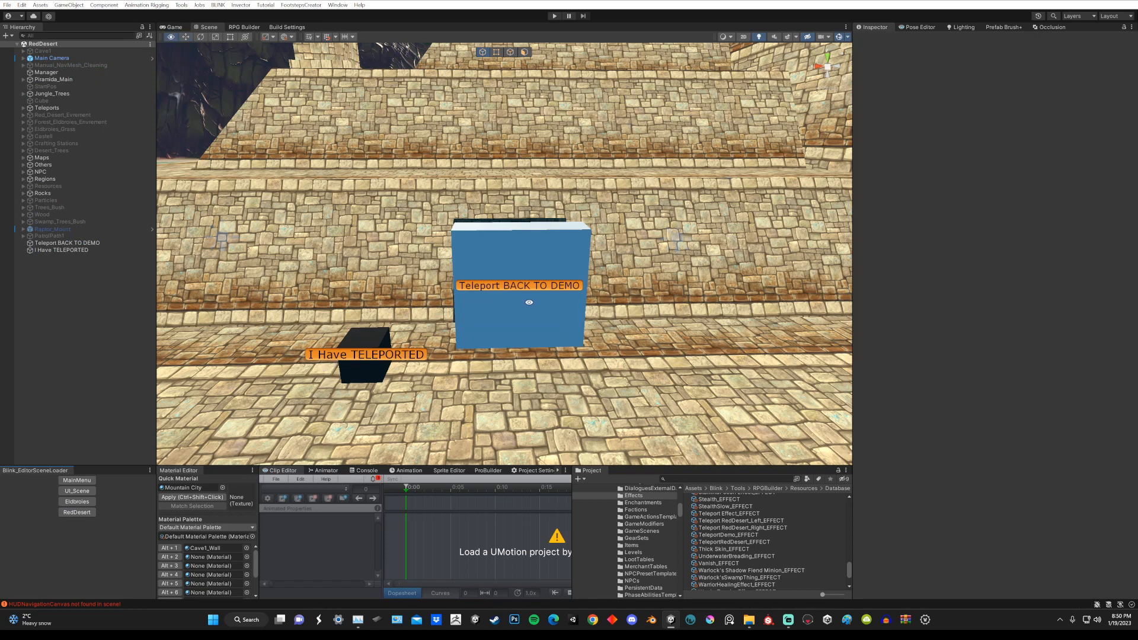
Step: Inspect the two cubes in the RedDesert scene, selecting the I Have TELEPORTED cube to check its components
scroll(528, 301, "down", 1)
scroll(540, 291, "up", 3)
middle_click_drag(450, 313, 542, 283)
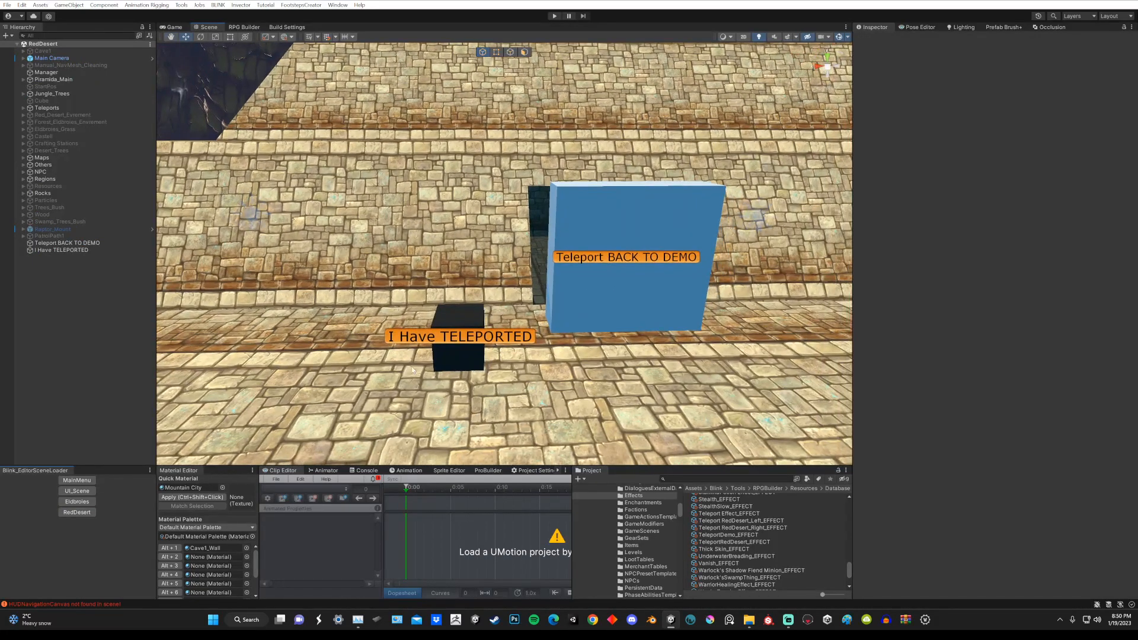
middle_click_drag(452, 344, 441, 344)
left_click(449, 325)
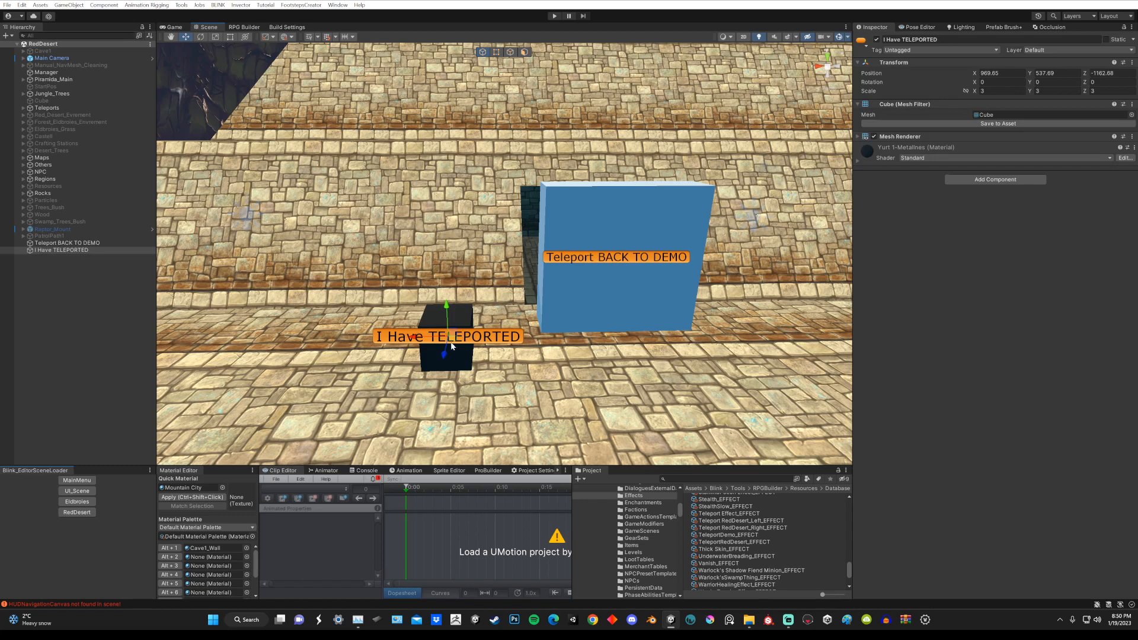
middle_click_drag(613, 297, 556, 311)
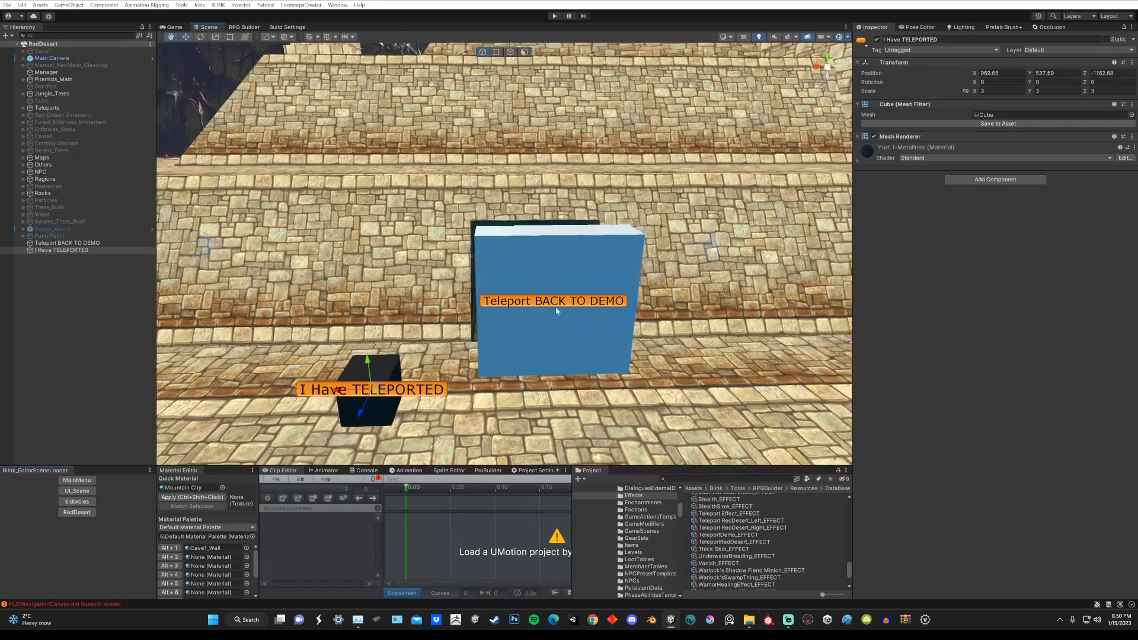
Step: Check the Teleport BACK TO DEMO cube's layer choices, then switch its Mesh Renderer off and back on
left_click(559, 273)
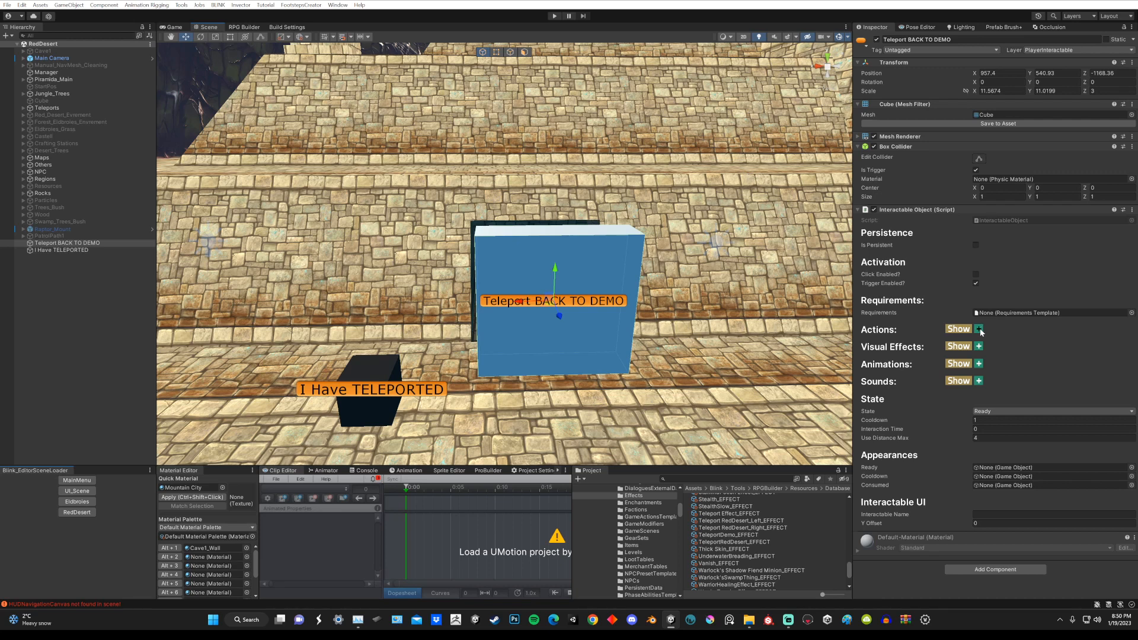
left_click(1053, 51)
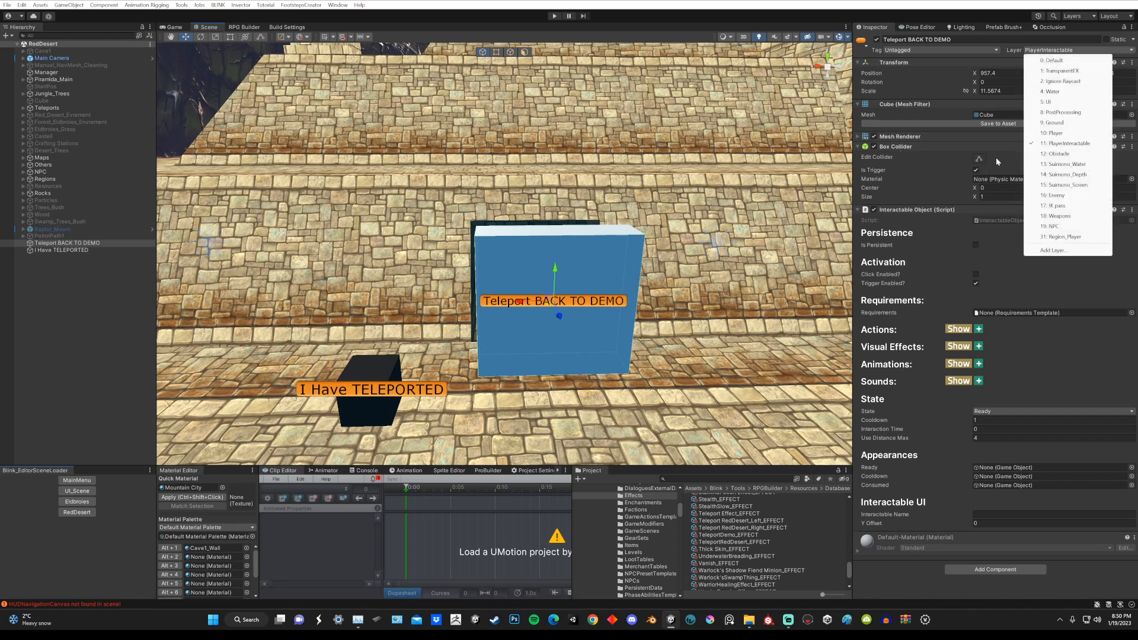
left_click(999, 5)
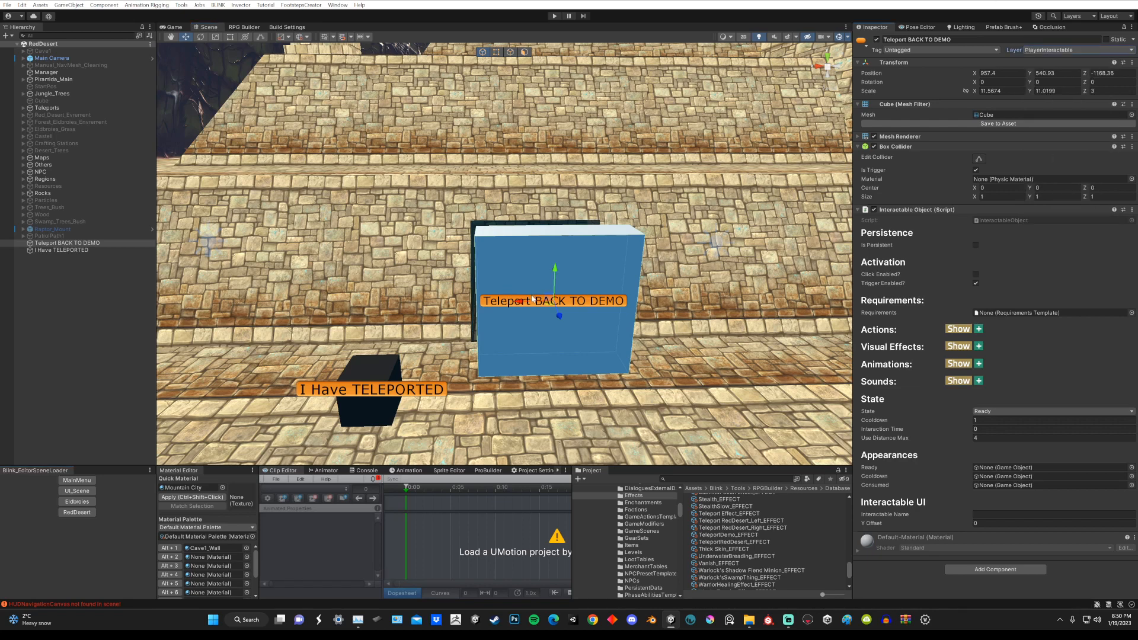
left_click_drag(602, 285, 578, 262, "alt")
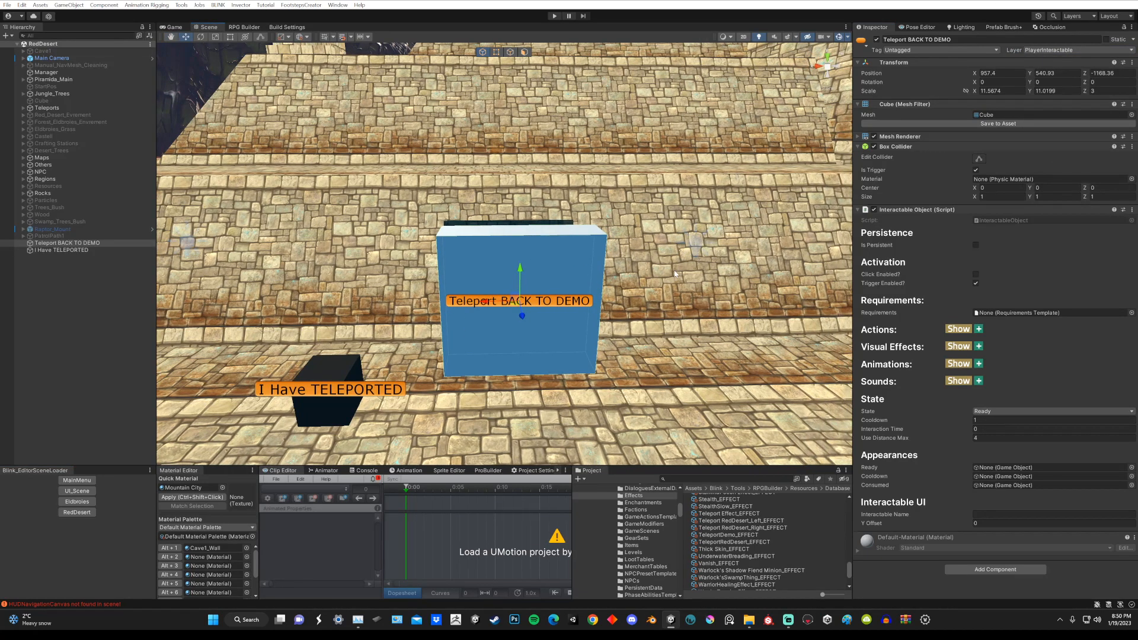
left_click(874, 137)
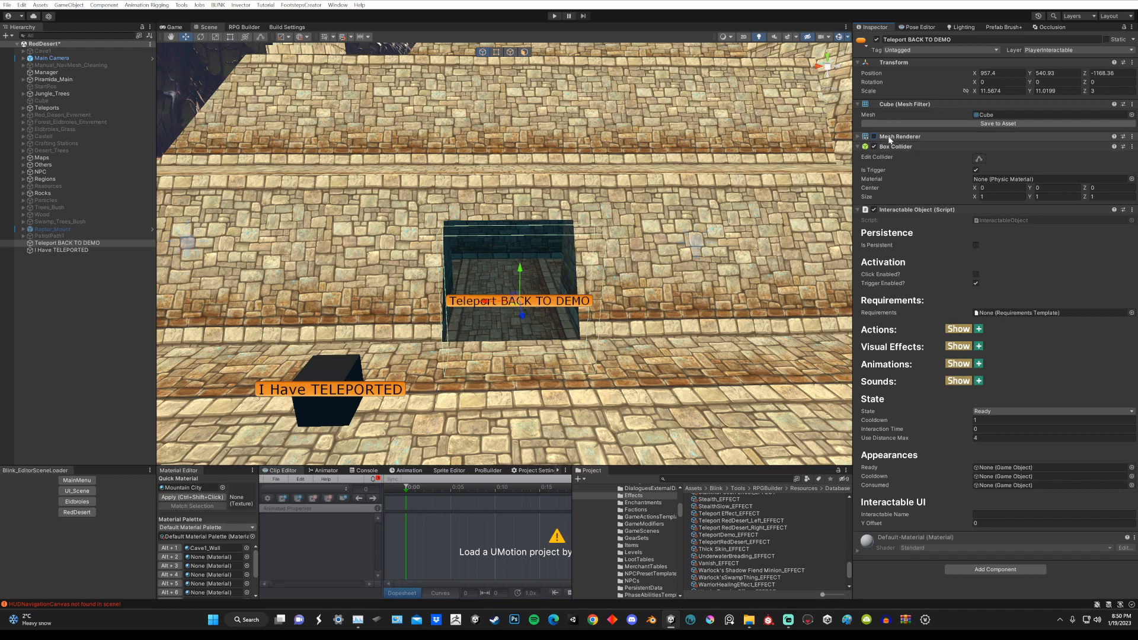
left_click(873, 136)
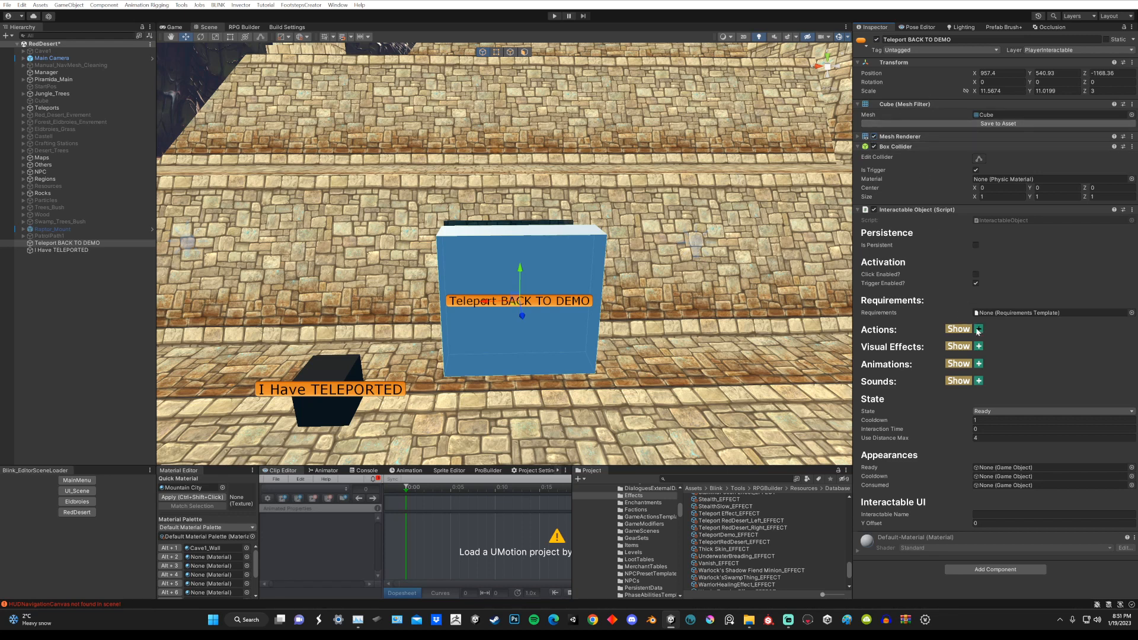
Step: Show the Teleport BACK TO DEMO cube's actions and check TeleportDemo_EFFECT among the effect choices
left_click(965, 330)
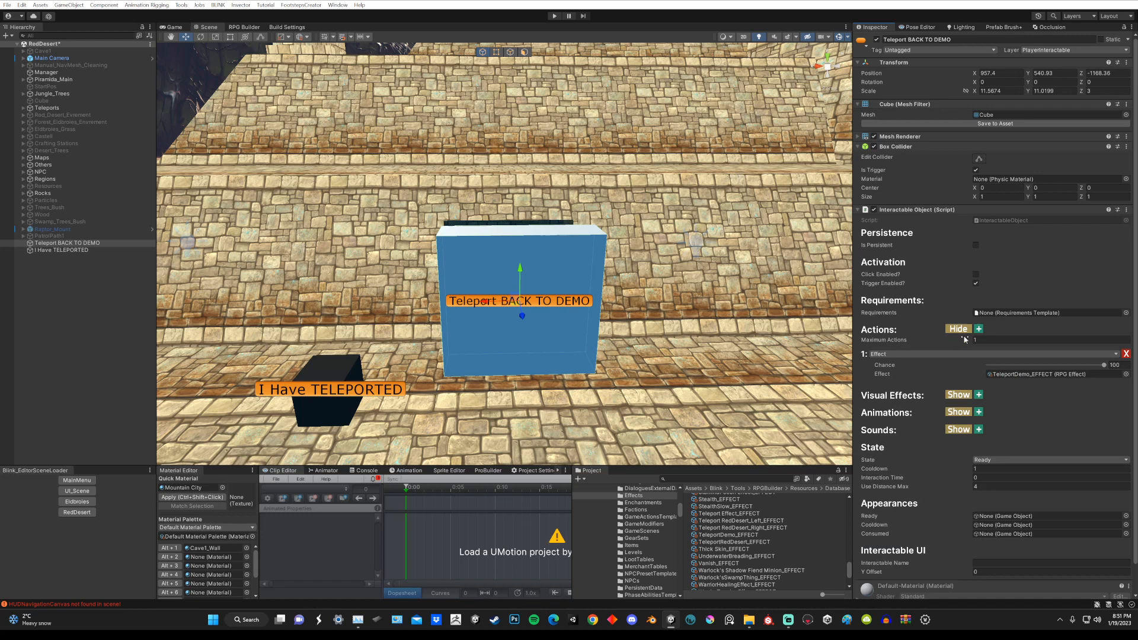
left_click(905, 353)
left_click(895, 365)
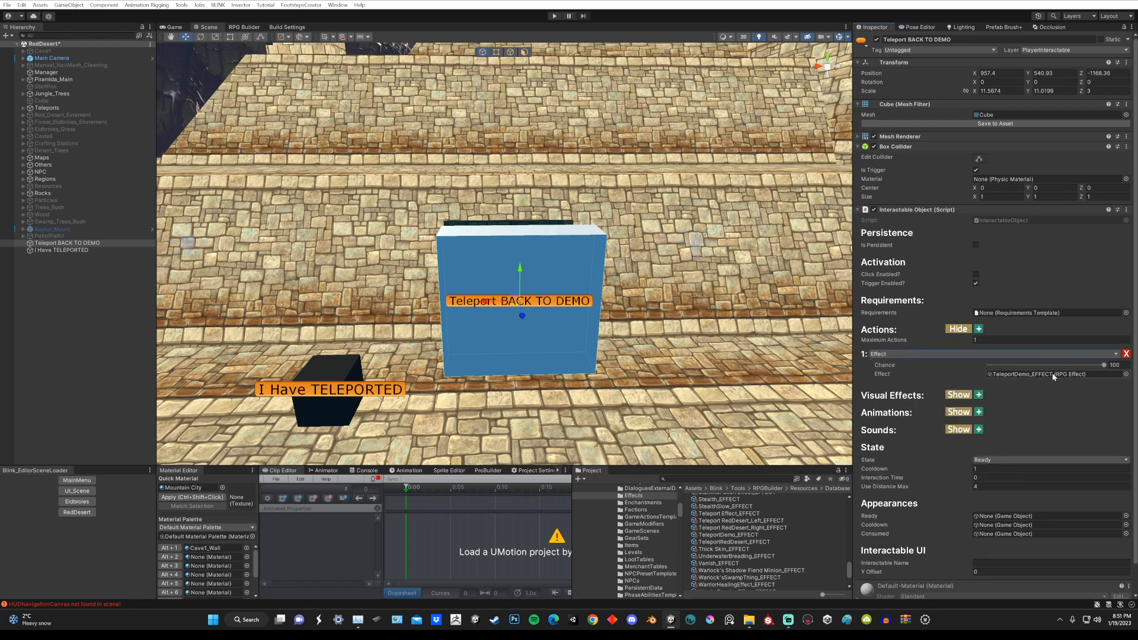
left_click(1125, 374)
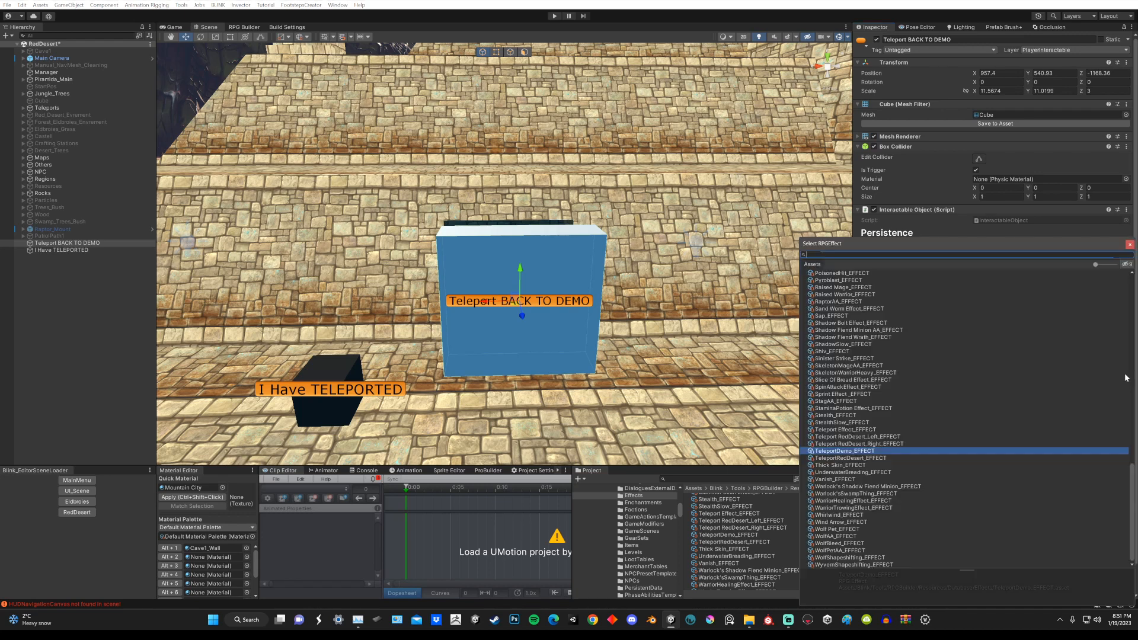
double_click(842, 451)
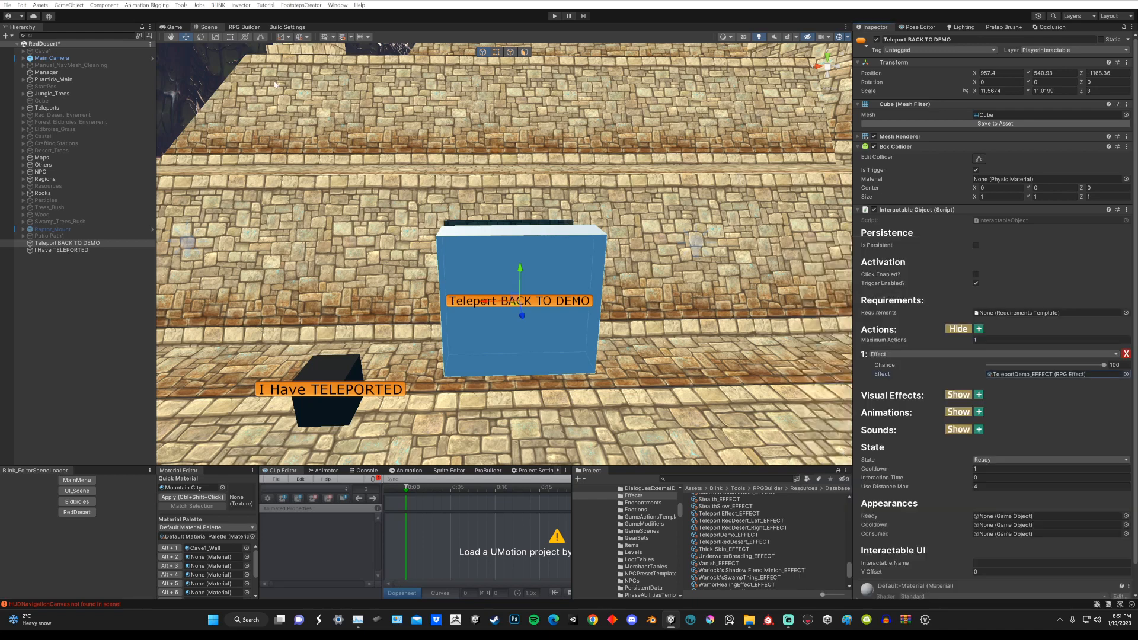
Step: Filter the RPG Builder effects by "te" and check the TeleportDemo effect's game scene and location coordinates
left_click(244, 27)
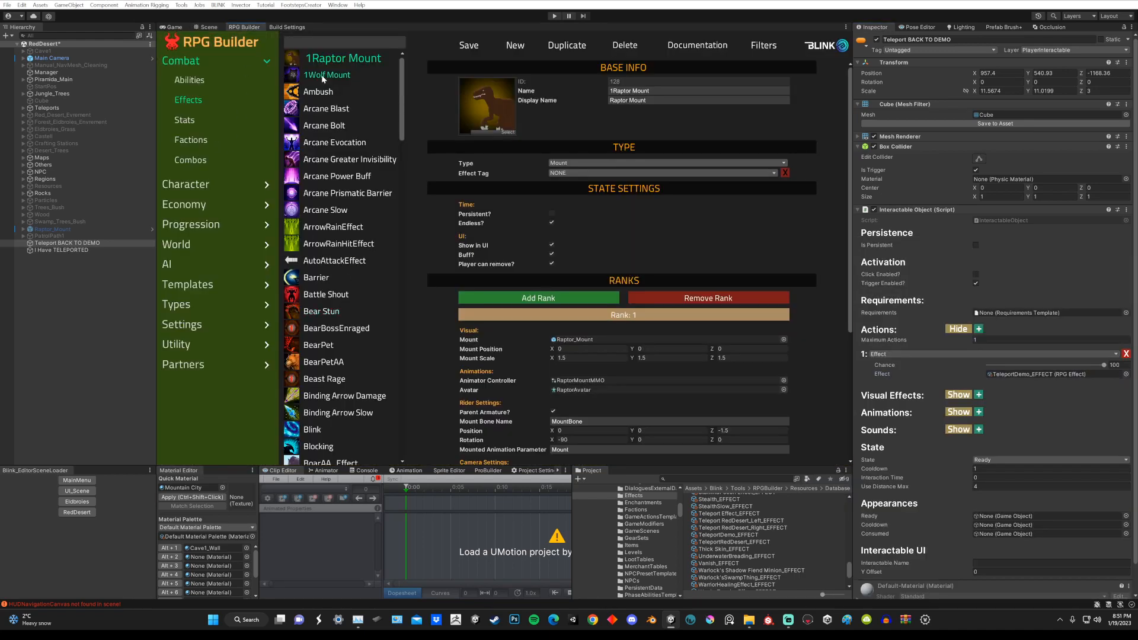
type("te")
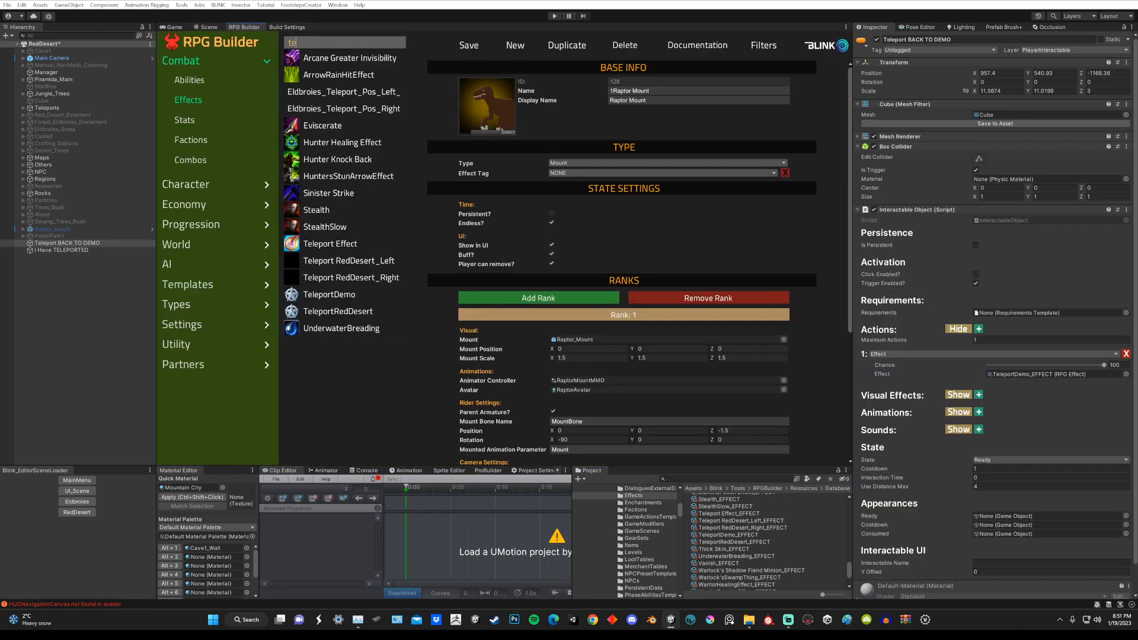
left_click(341, 295)
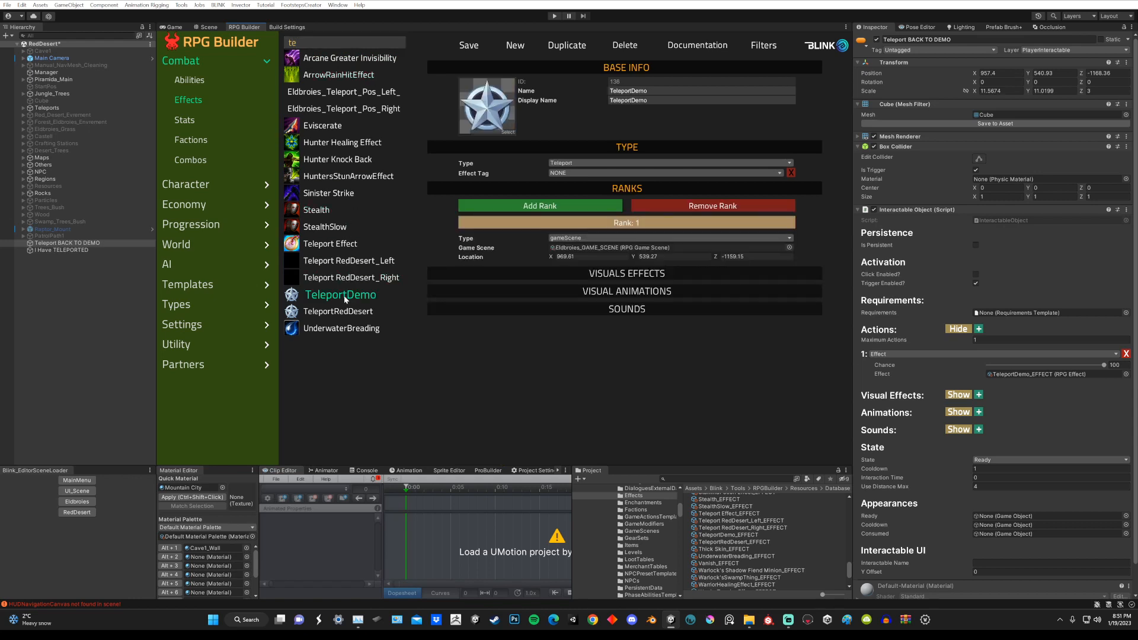
left_click(584, 257)
key("Tab")
key("Tab")
Step: Load the Eldbroies scene, saving the changes to RedDesert, and view its teleport cubes in the scene view
left_click(77, 502)
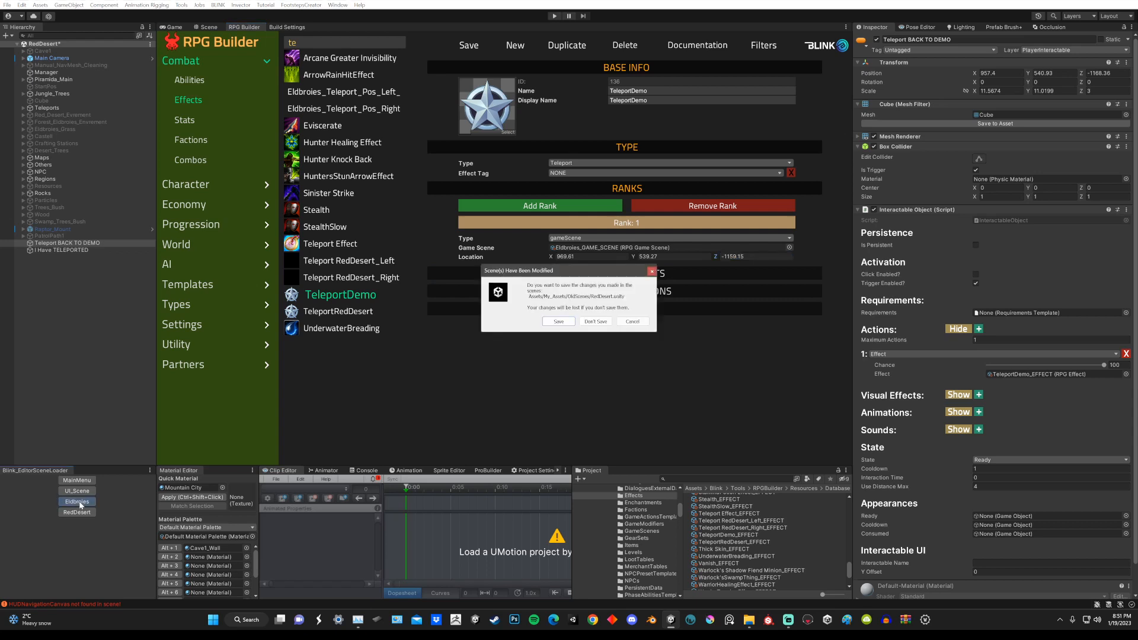
left_click(560, 322)
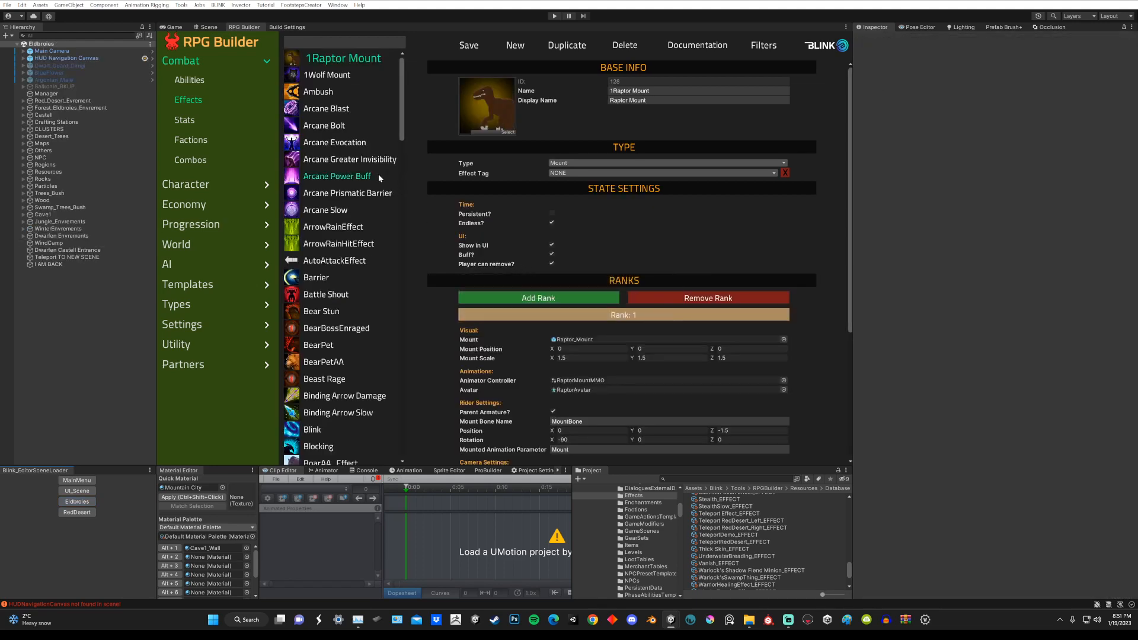
left_click(208, 27)
scroll(538, 214, "down", 3)
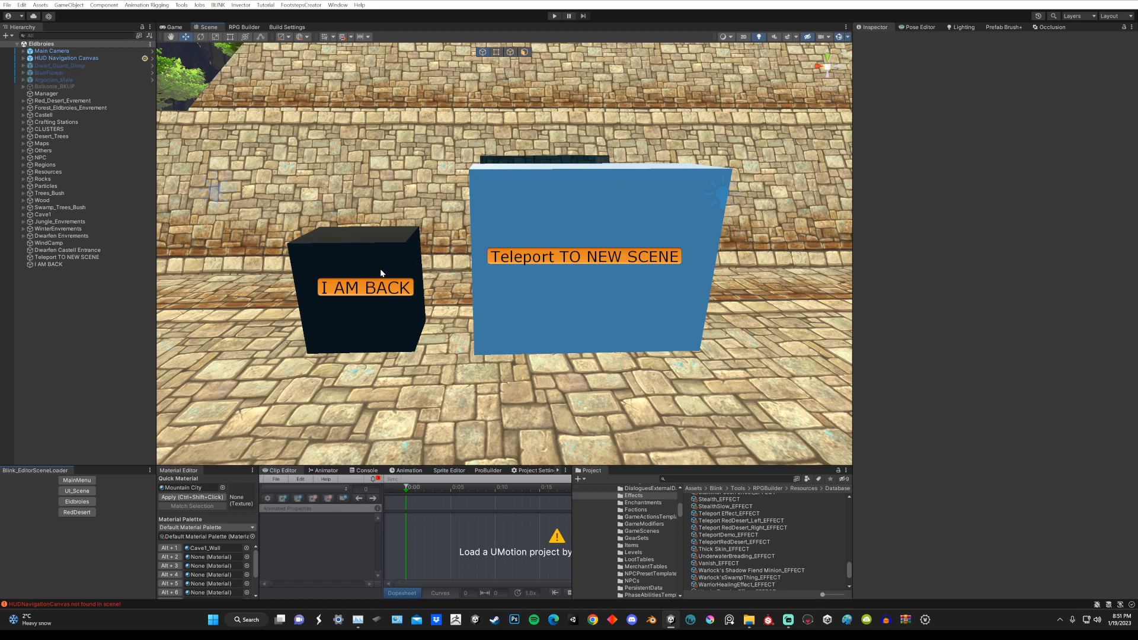
Step: Load the MainMenu scene, widen the scene view, and start play mode, continuing with an existing character
left_click(88, 484)
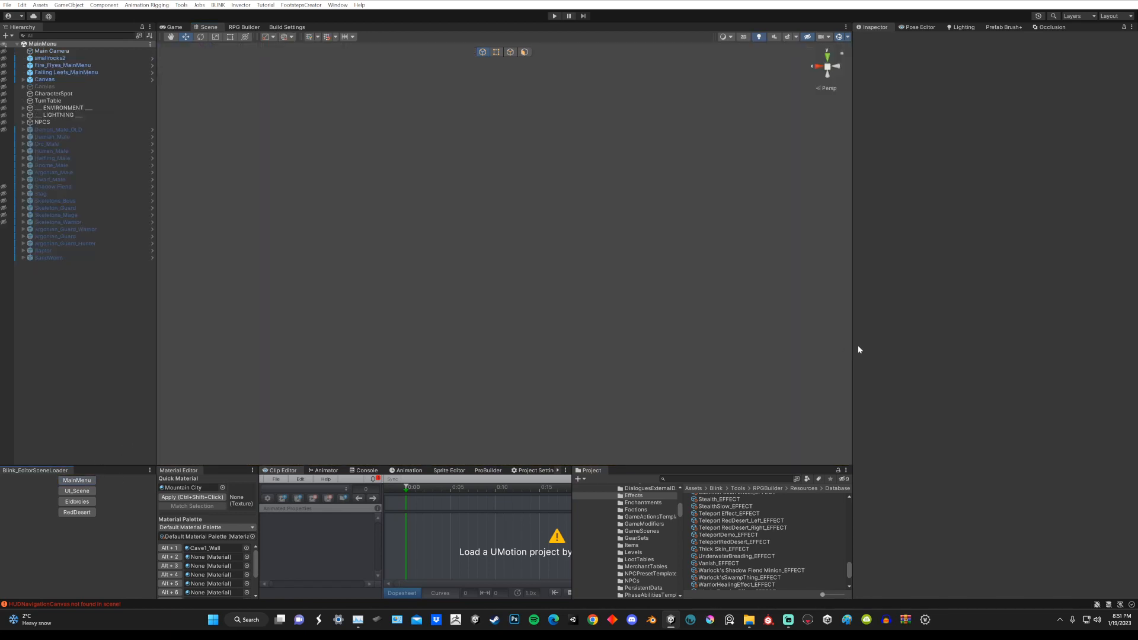
left_click_drag(853, 344, 970, 340)
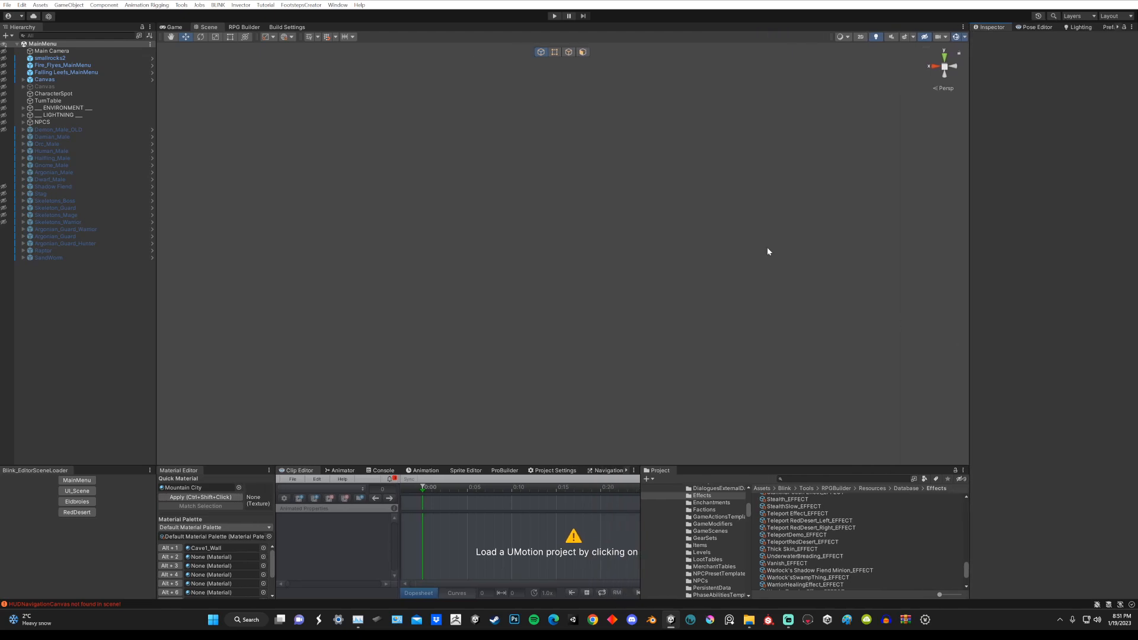
left_click(555, 17)
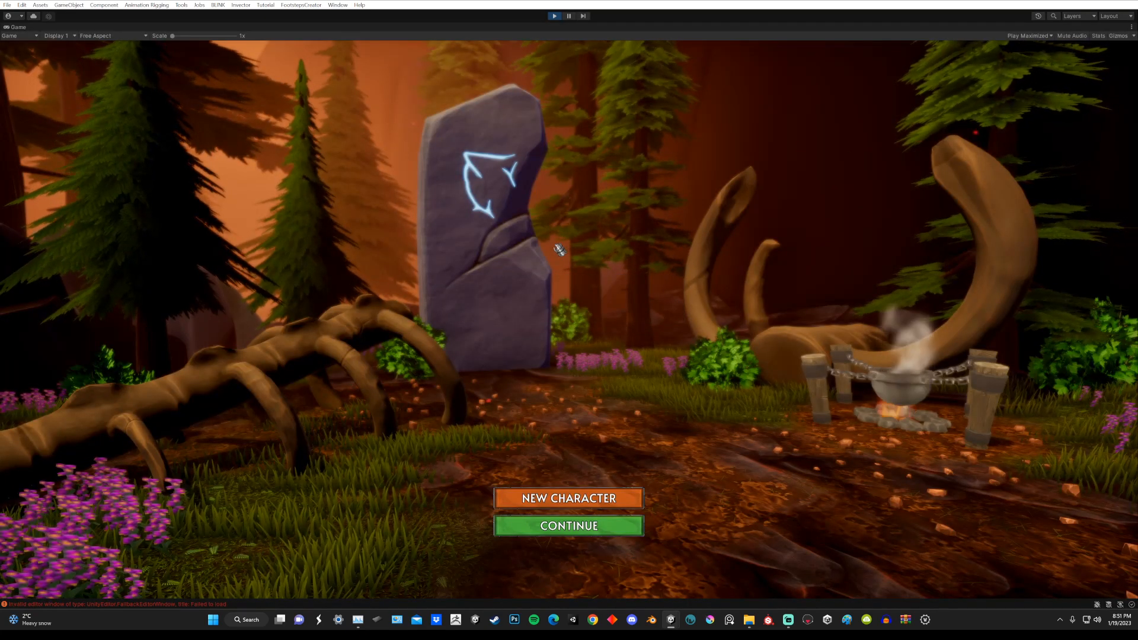
left_click(552, 530)
left_click(594, 573)
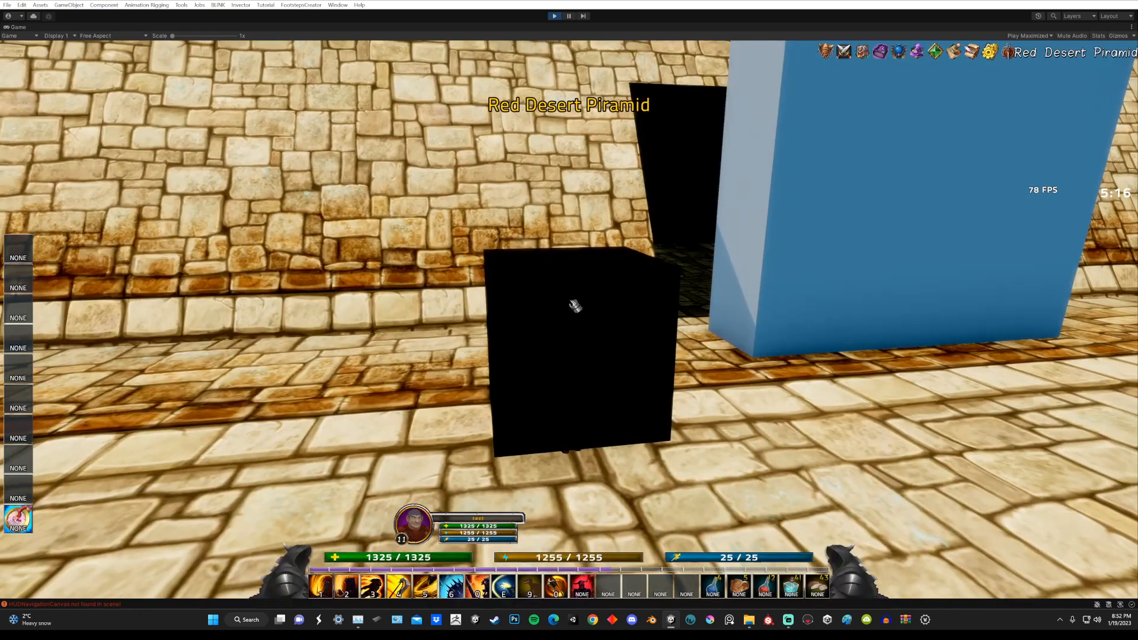
Step: Walk the character past the black cube at the Red Desert Piramid and up to the blue teleport cube
key("d")
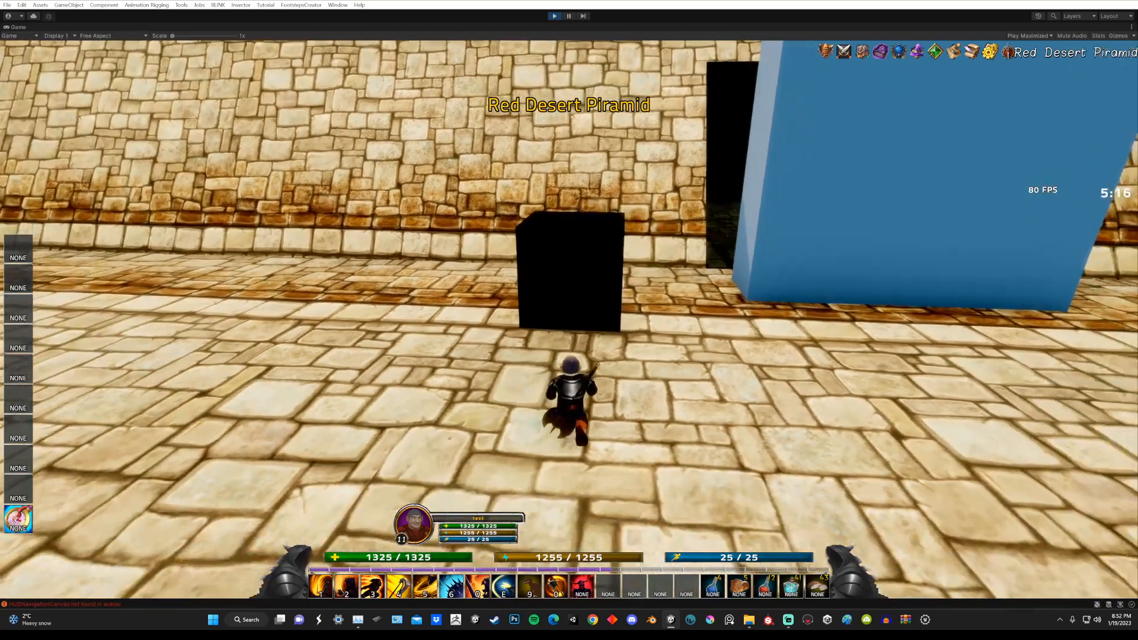
key("w")
key("d")
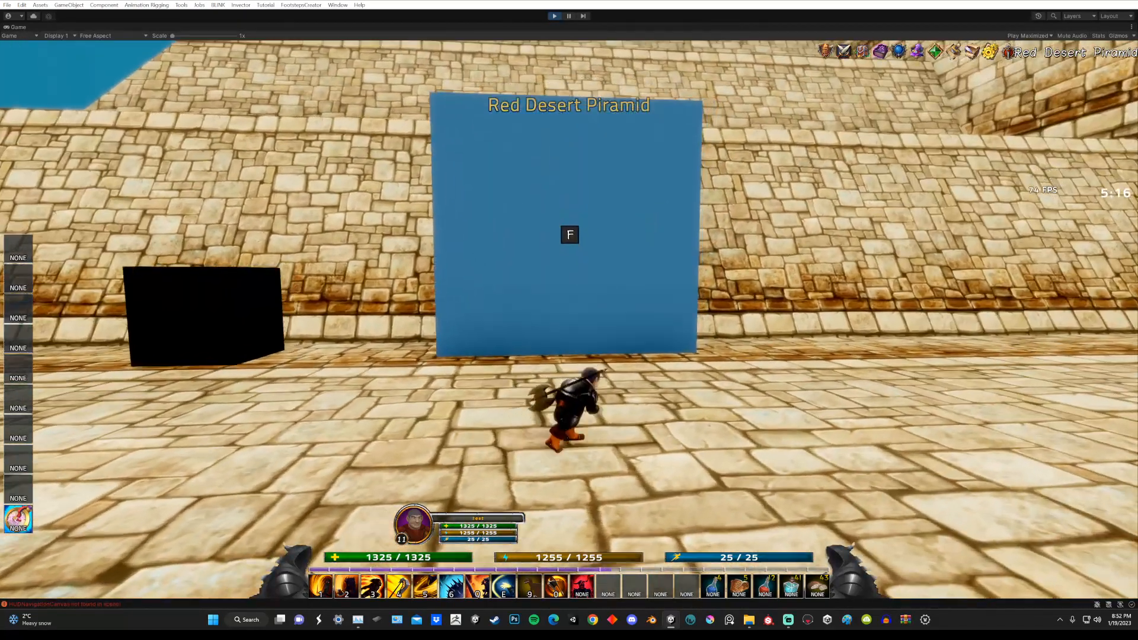
key("w")
key("w")
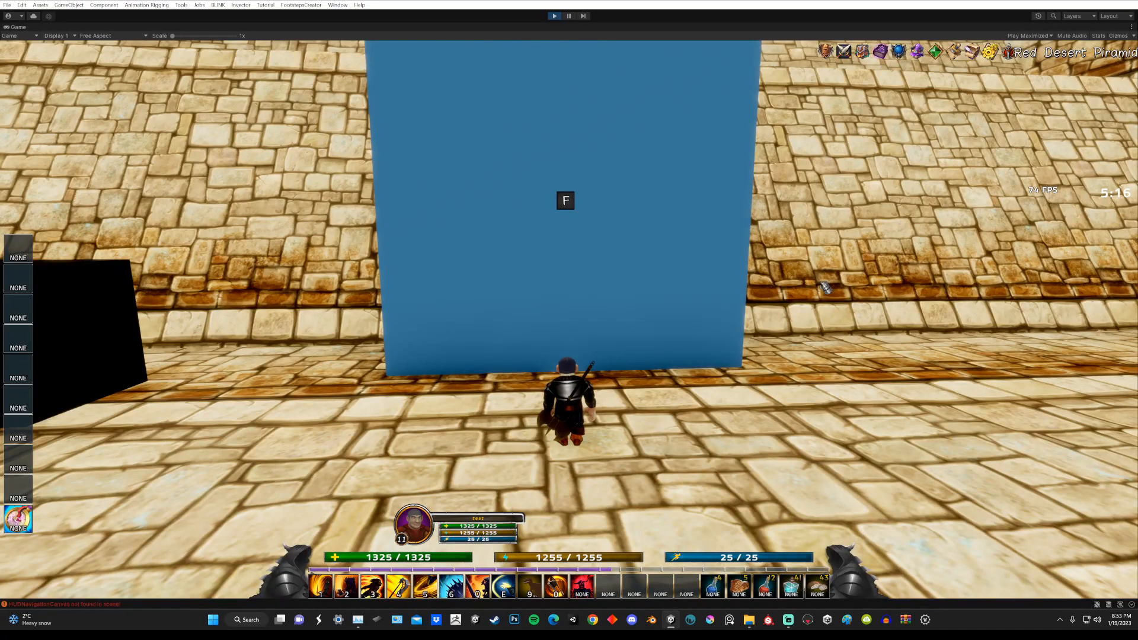
key("w")
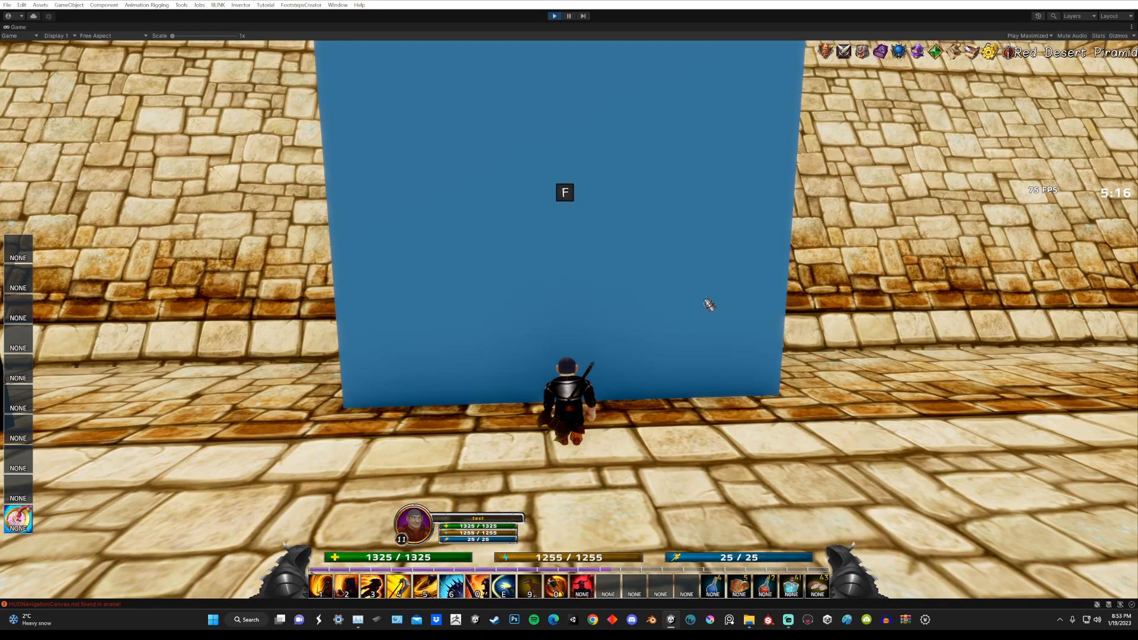
key("s")
Step: Look around the desert surroundings, then use the blue cube to teleport the character back to the Eldbroies scene
right_click_drag(863, 320, 788, 320)
key("f")
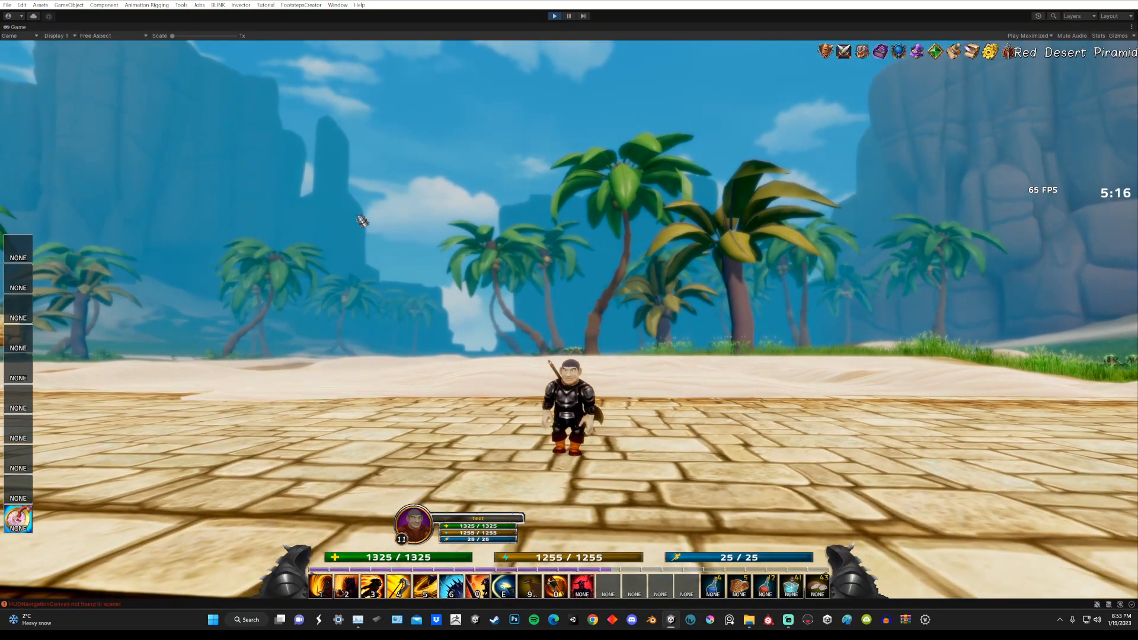
right_click(652, 184)
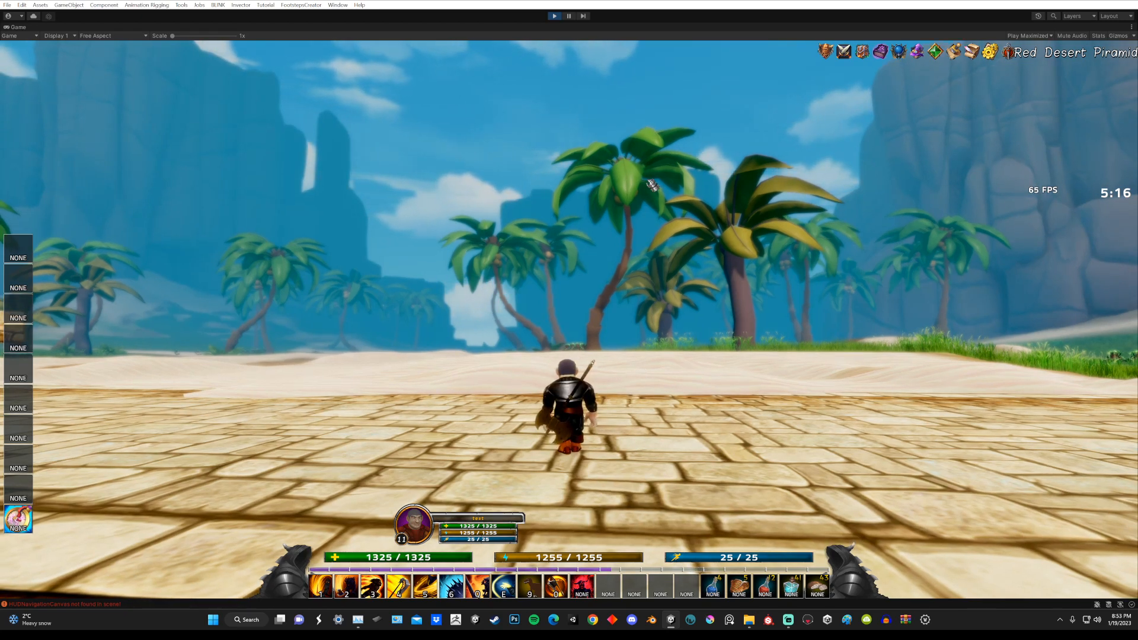
key("w")
right_click_drag(646, 208, 728, 290)
key("f")
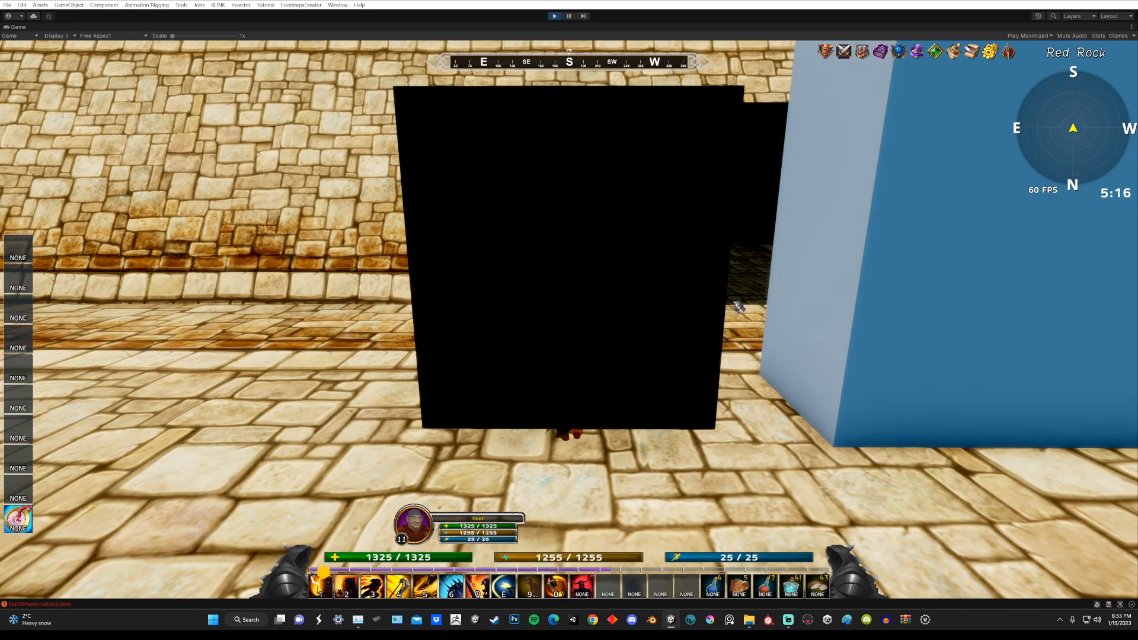
Step: Move the character around the black arrival cube in Eldbroies, then restore the Game view from its maximized size
key("s")
key("s")
key("w")
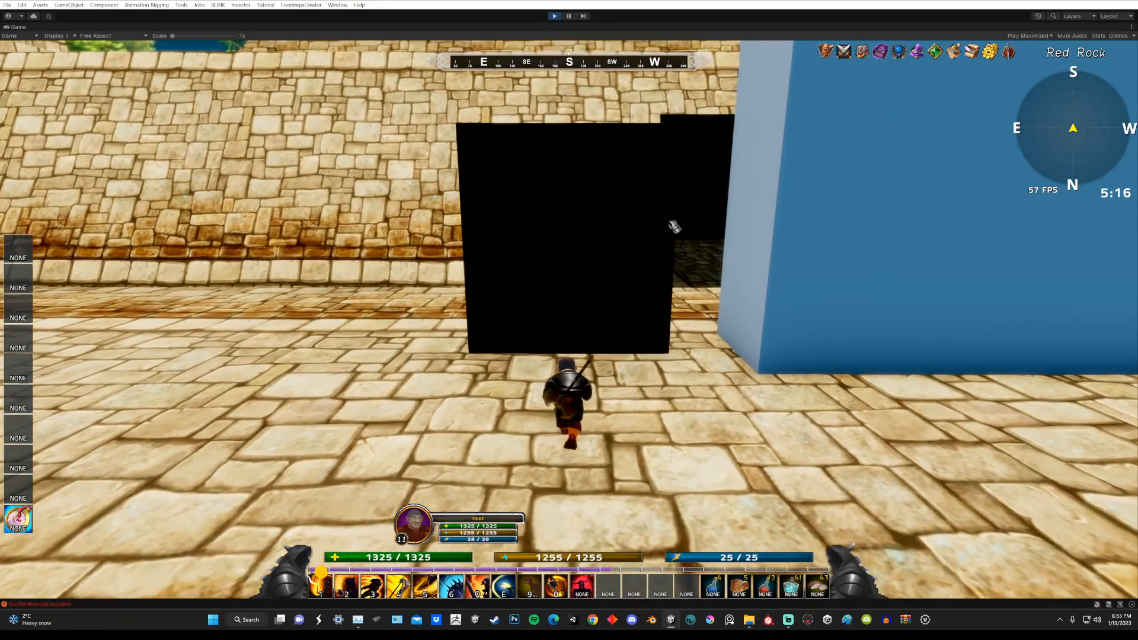
key("w")
key("s")
key("w")
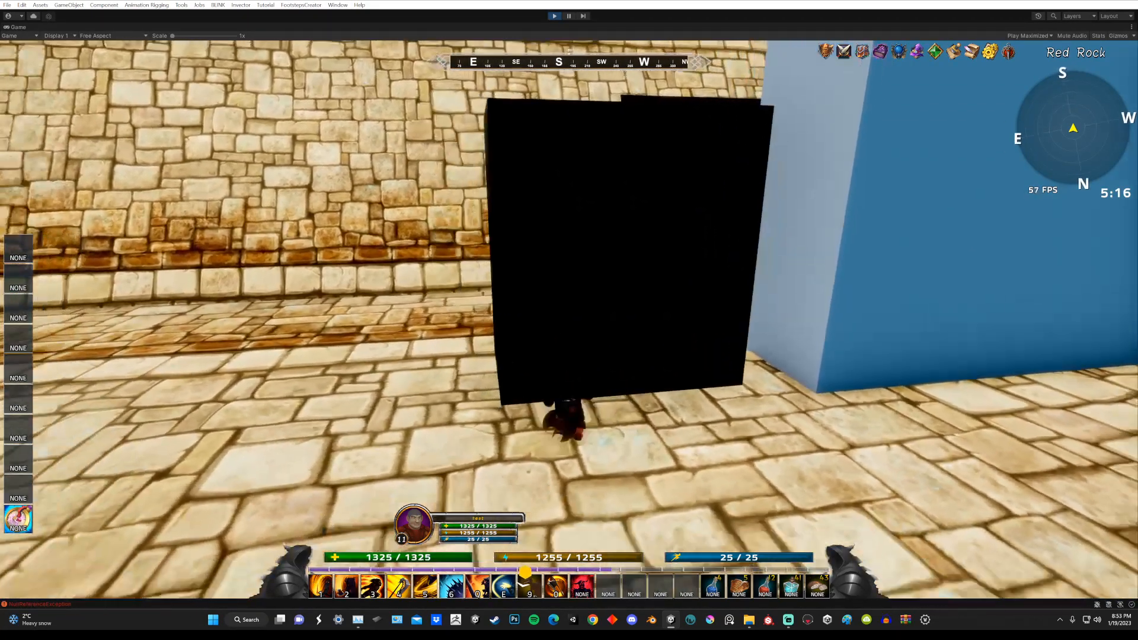
key("s")
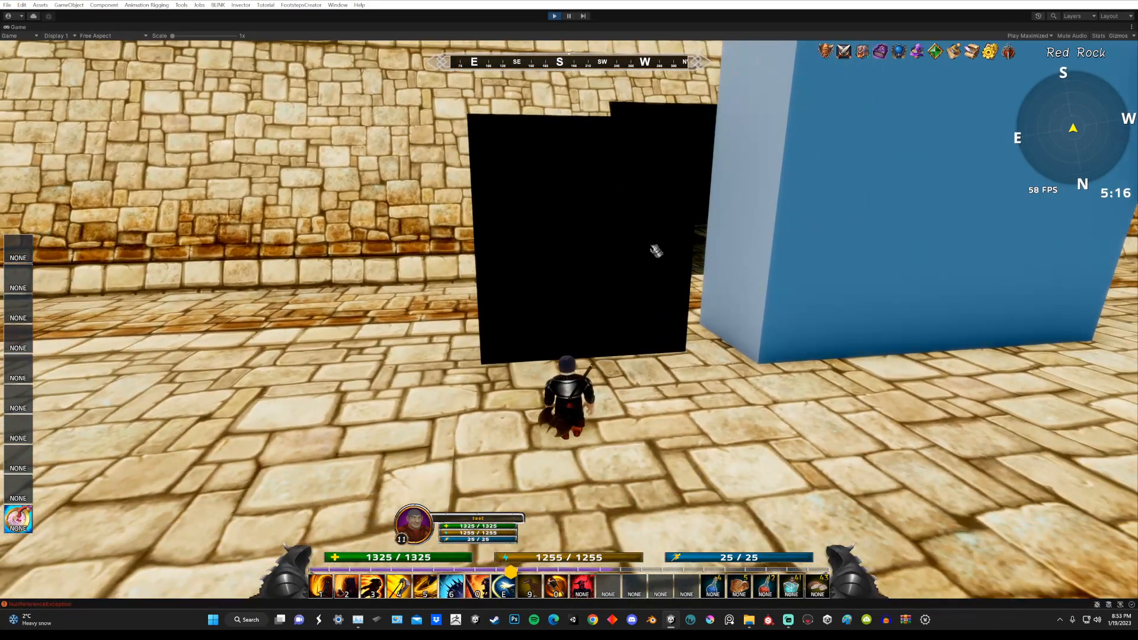
double_click(21, 27)
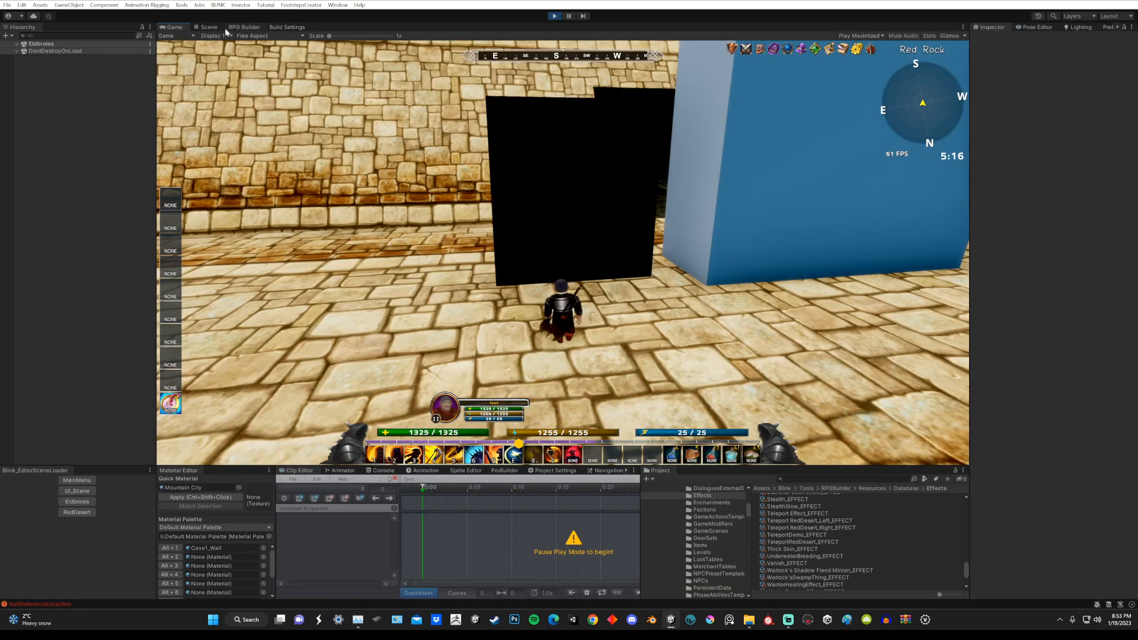
Step: Select the black I AM BACK cube in the Scene view and turn off its Mesh Renderer
left_click(220, 27)
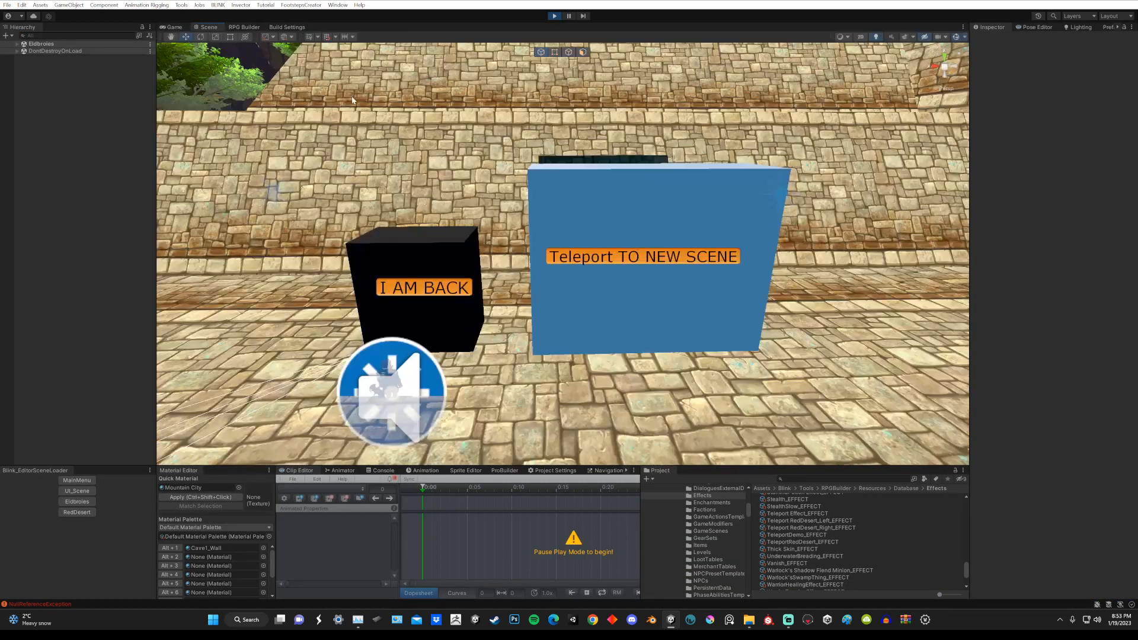
left_click(442, 251)
left_click_drag(464, 245, 477, 240, "alt")
left_click(990, 136)
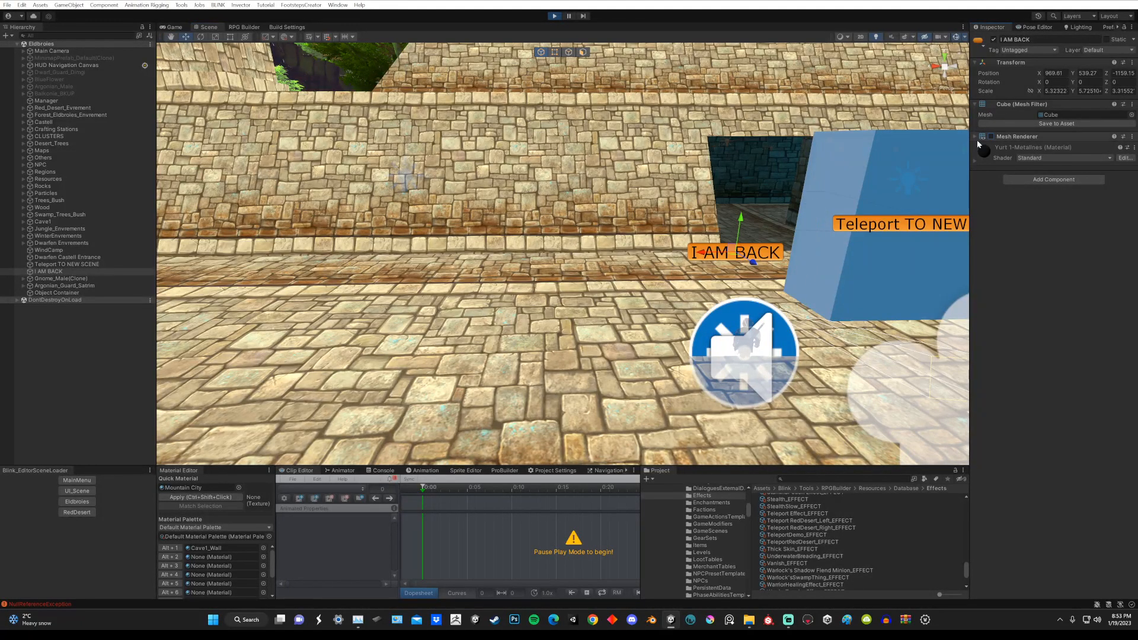
Step: Check the hidden arrival cube in the Game view by walking the character around its spot beside the blue cube
left_click(172, 27)
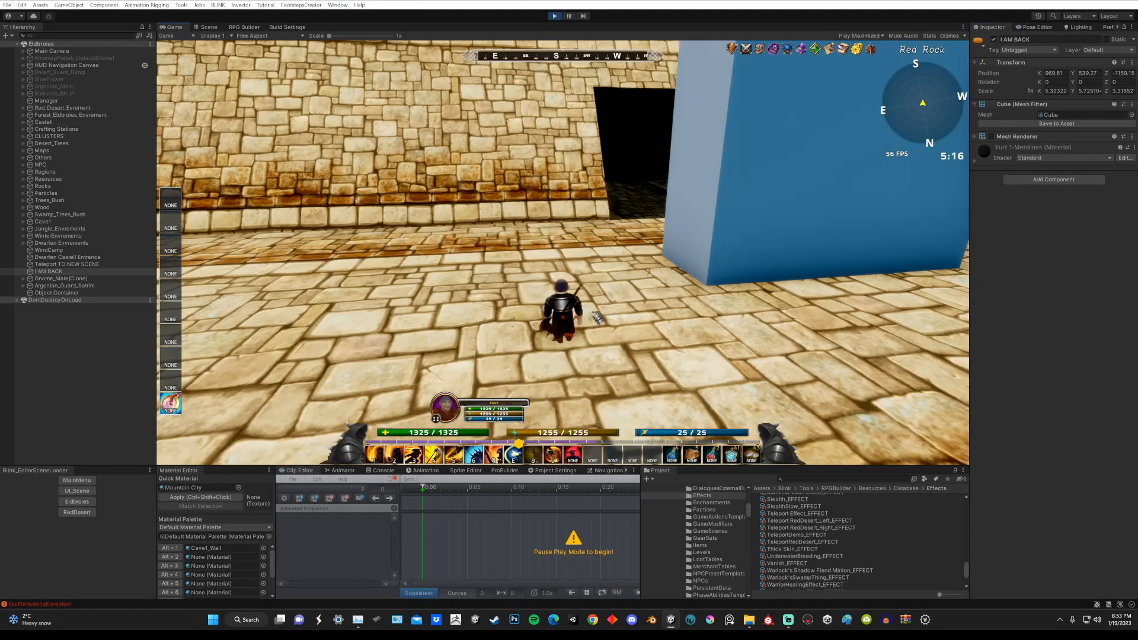
key("w")
key("d")
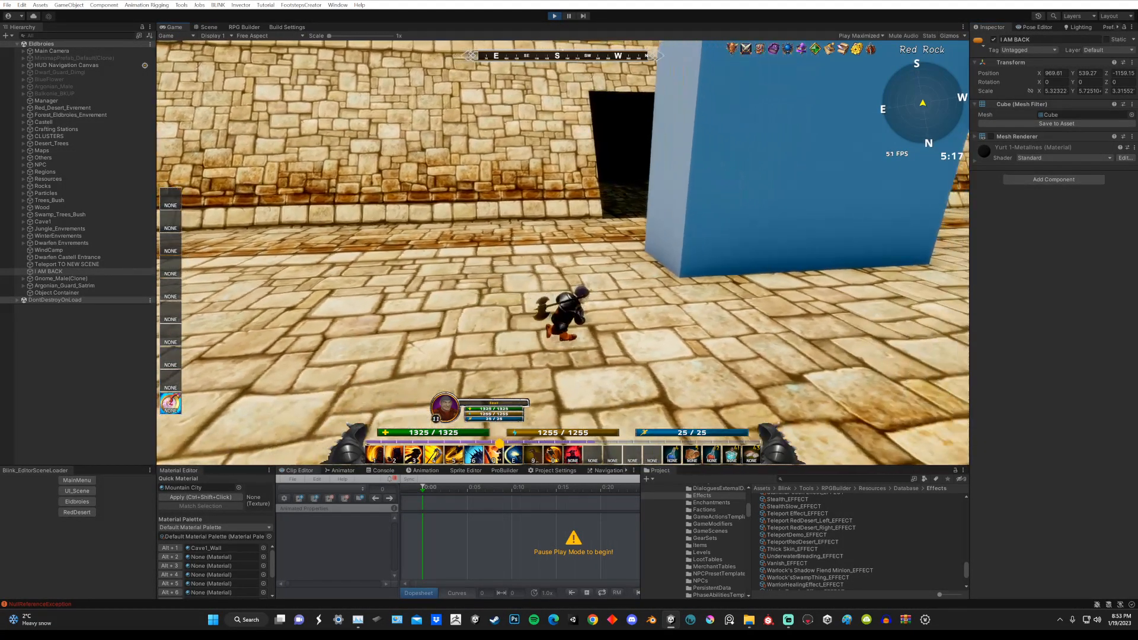
key("w")
Step: Select and frame the blue Teleport TO NEW SCENE cube in the Scene view, then turn off its Mesh Renderer
left_click(211, 27)
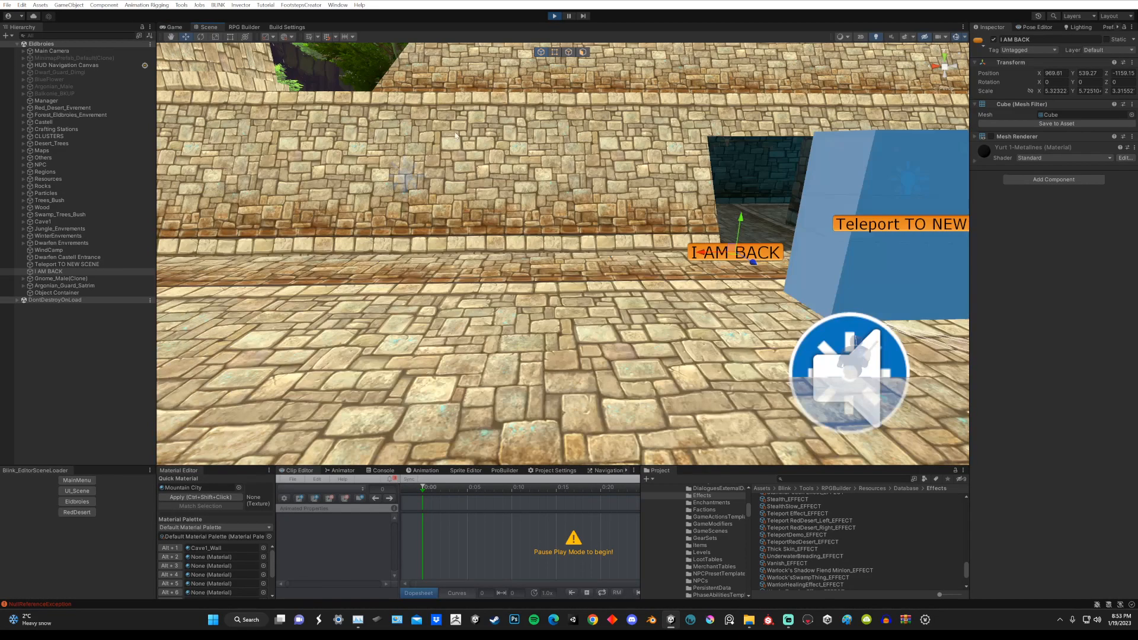
middle_click_drag(740, 293, 621, 305)
scroll(616, 290, "up", 3)
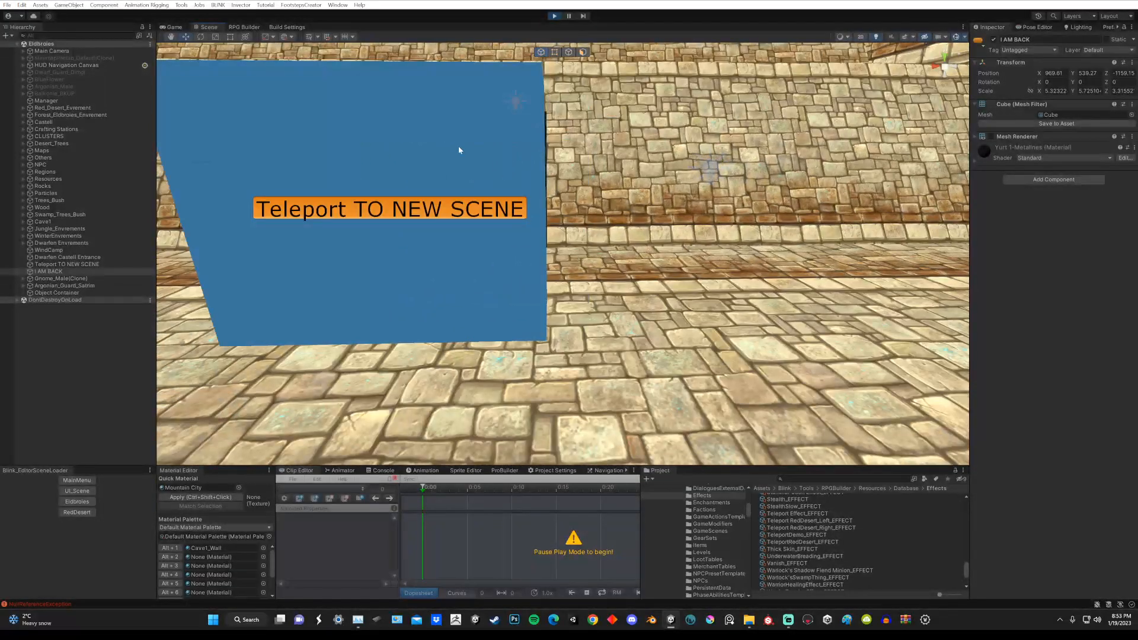
left_click(443, 141)
key("f")
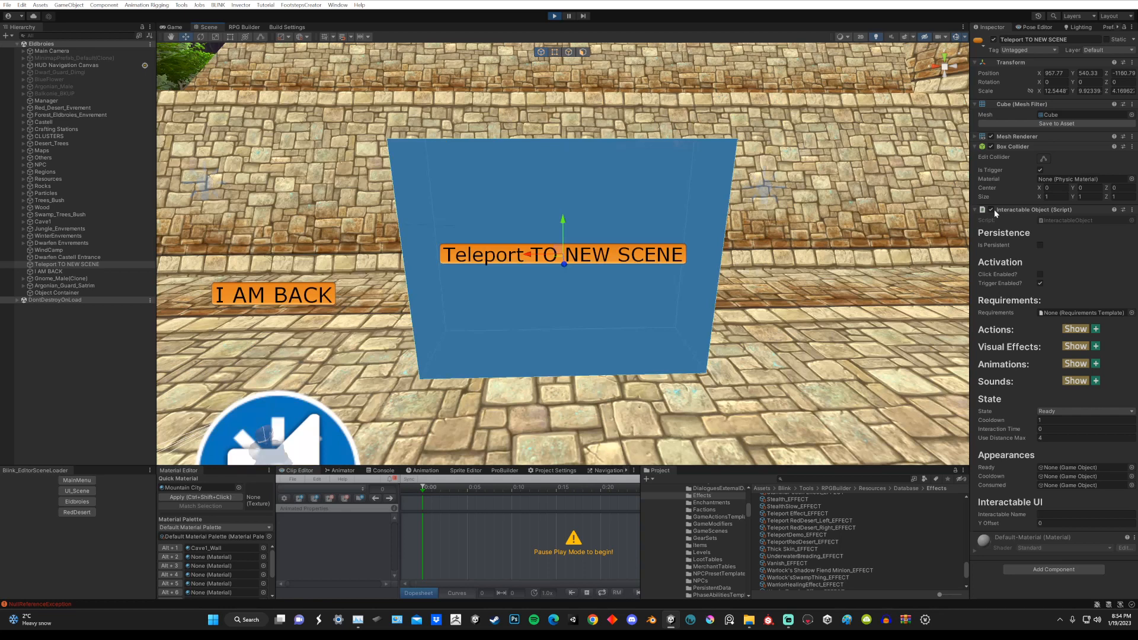
left_click(991, 136)
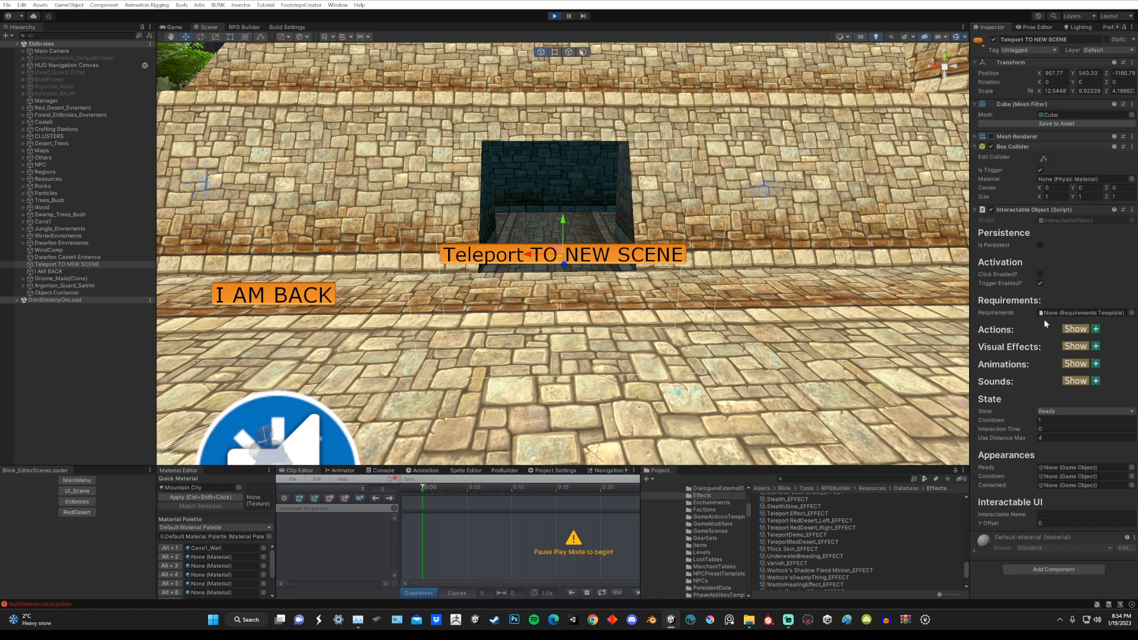
Step: Return to the Game view and walk the character into the hidden teleport cube at the doorway to load RedDesert
left_click(174, 27)
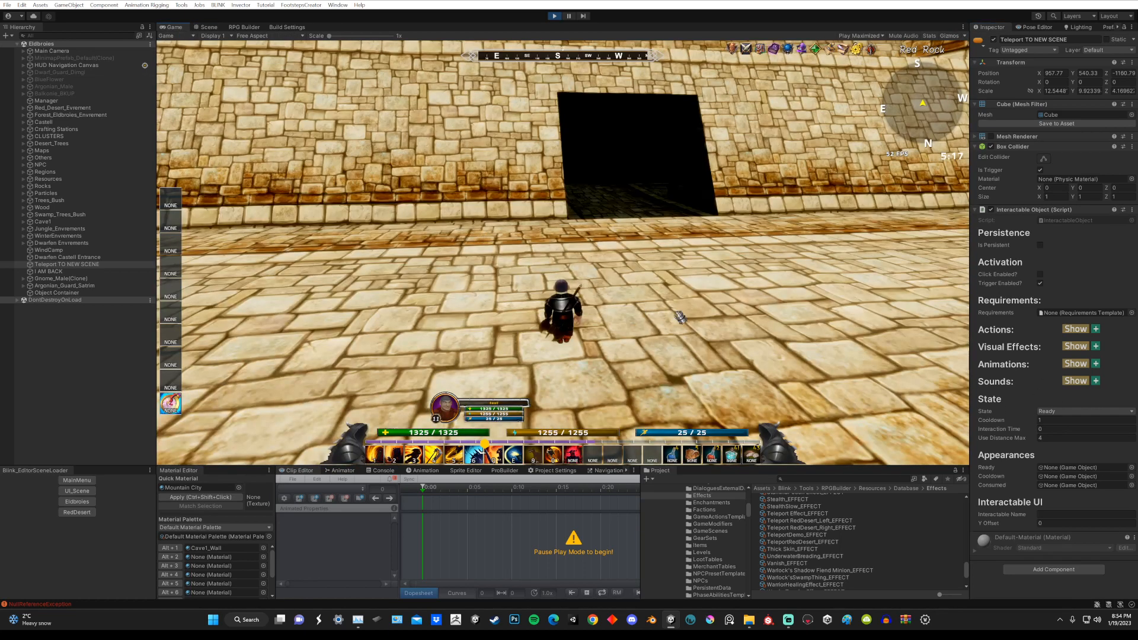
mouse_move(666, 302)
right_mouse_down()
mouse_move(687, 290)
mouse_move(652, 296)
mouse_move(663, 280)
right_mouse_up()
key("w")
key("d")
key("s")
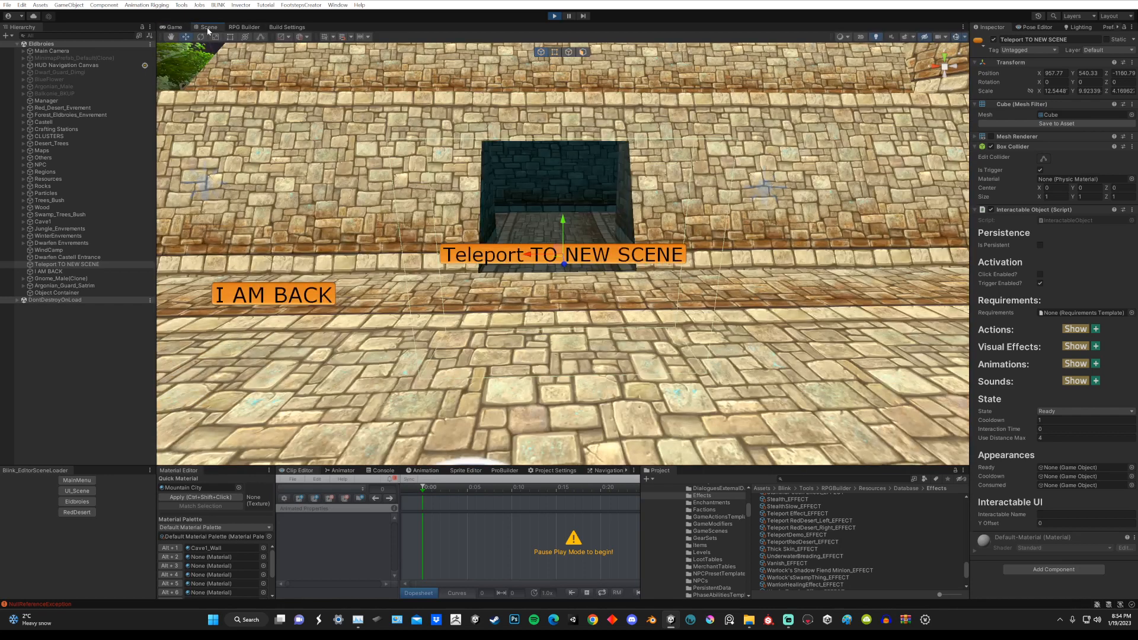
left_click(202, 28)
left_click(186, 26)
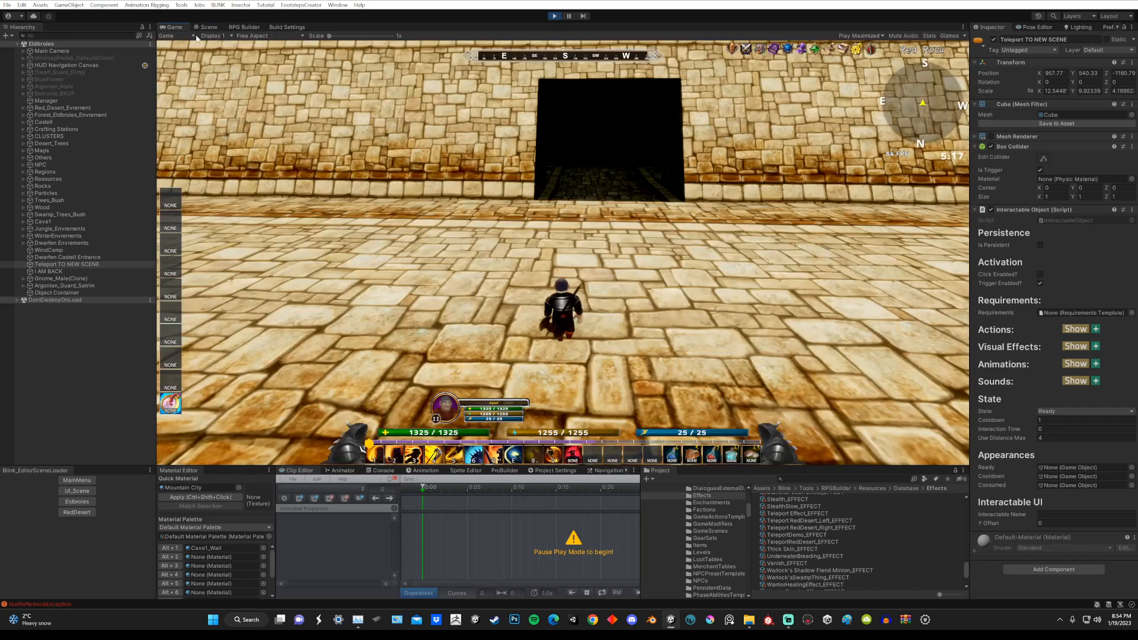
key("w")
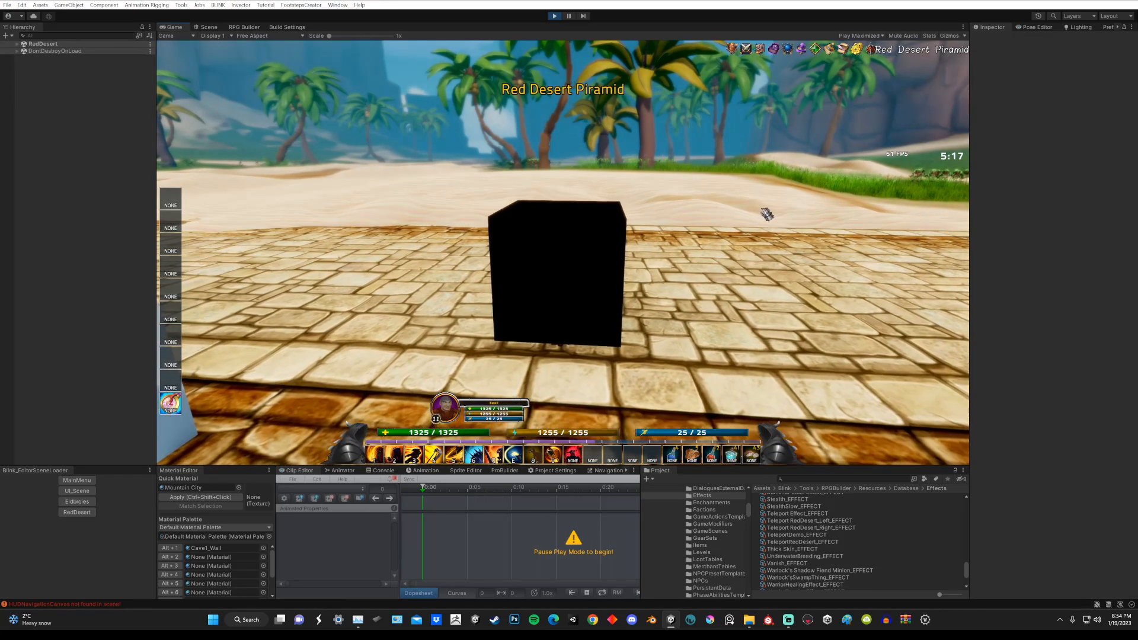
Step: Walk the character up to the blue cube in RedDesert and interact with it to teleport back to Eldbroies
right_click_drag(766, 213, 649, 238)
key("w")
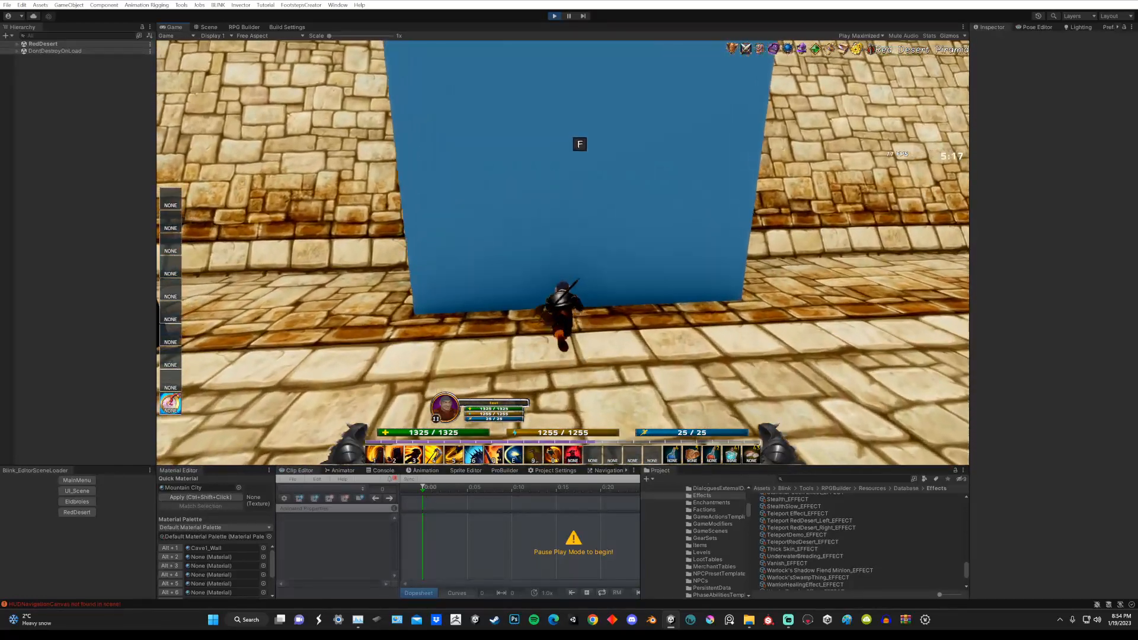
key("f")
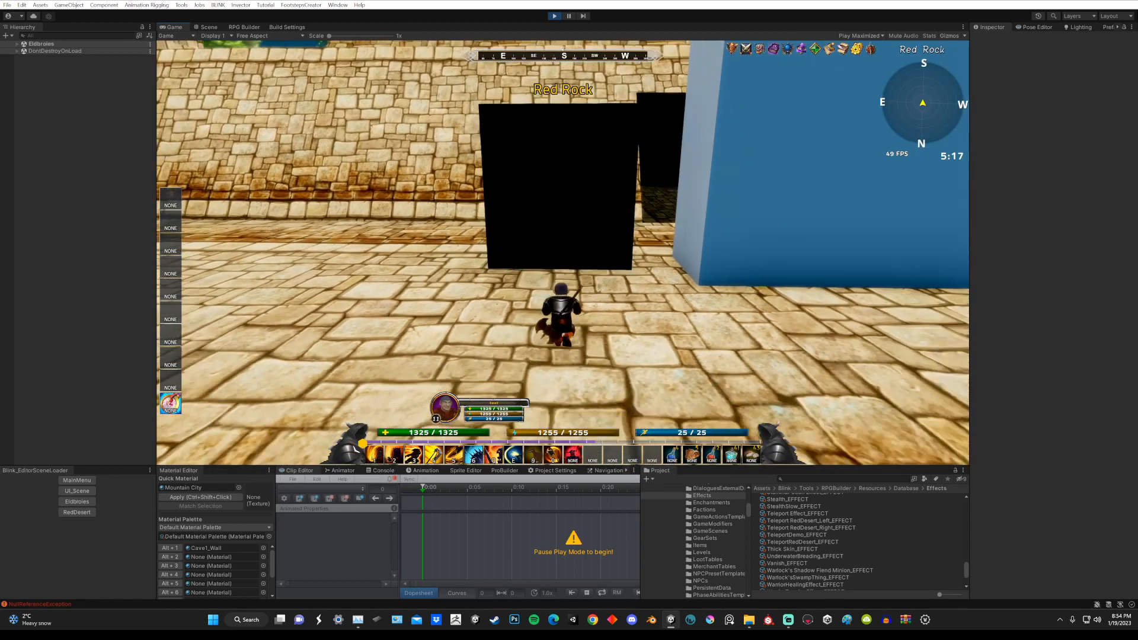
Step: Turn the character north and walk away from the Eldbroies arrival cubes to the edge of the stone paving
key("w")
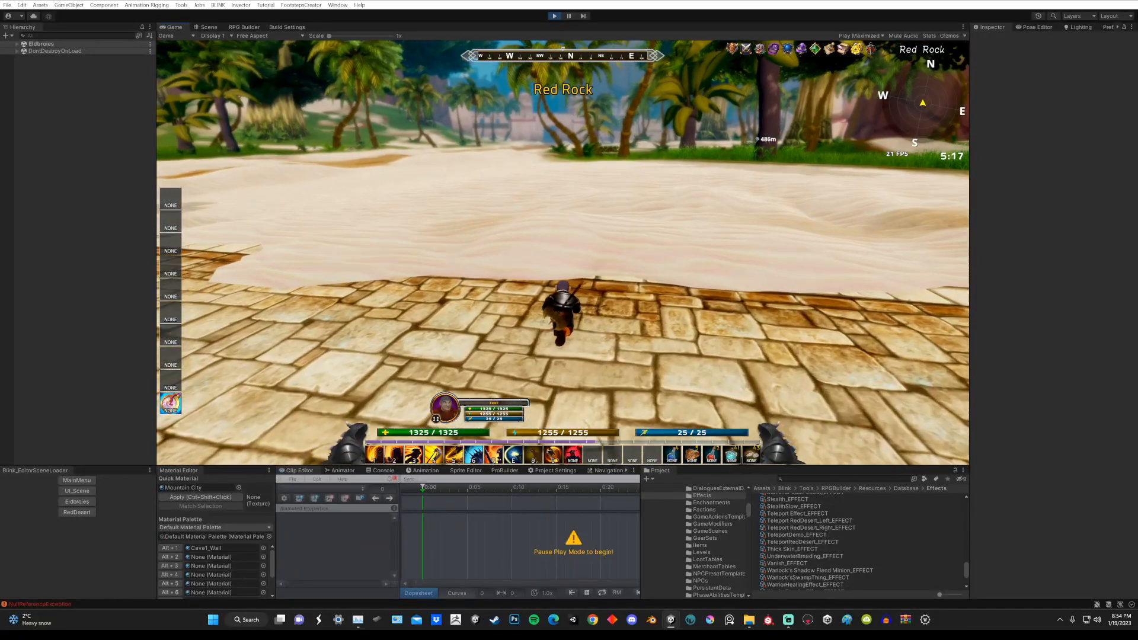
right_click_drag(833, 237, 814, 183)
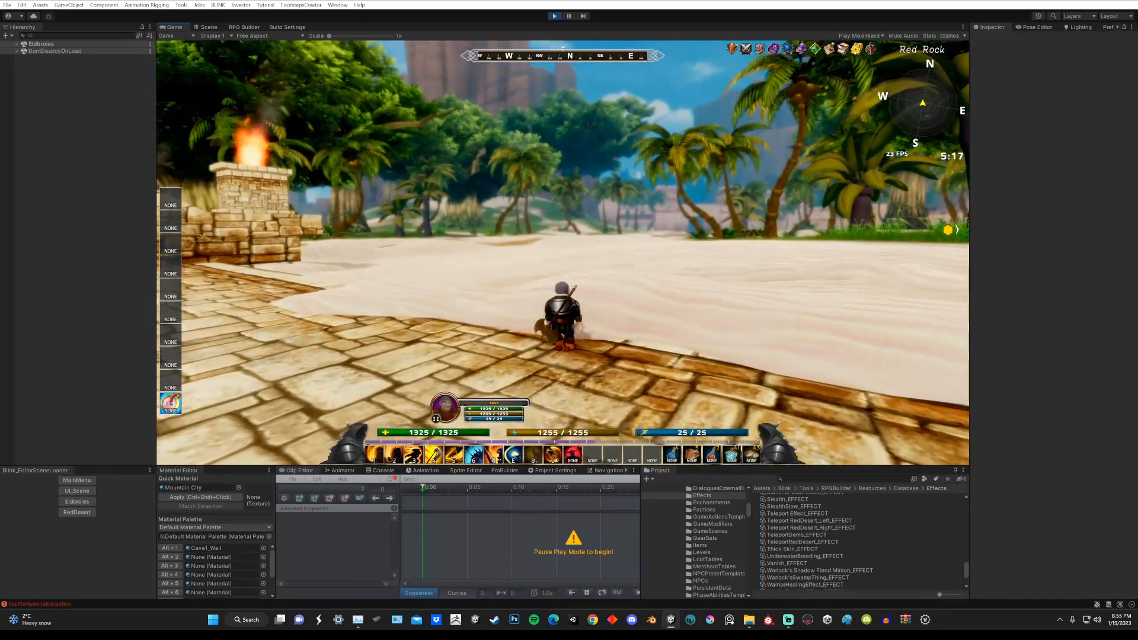